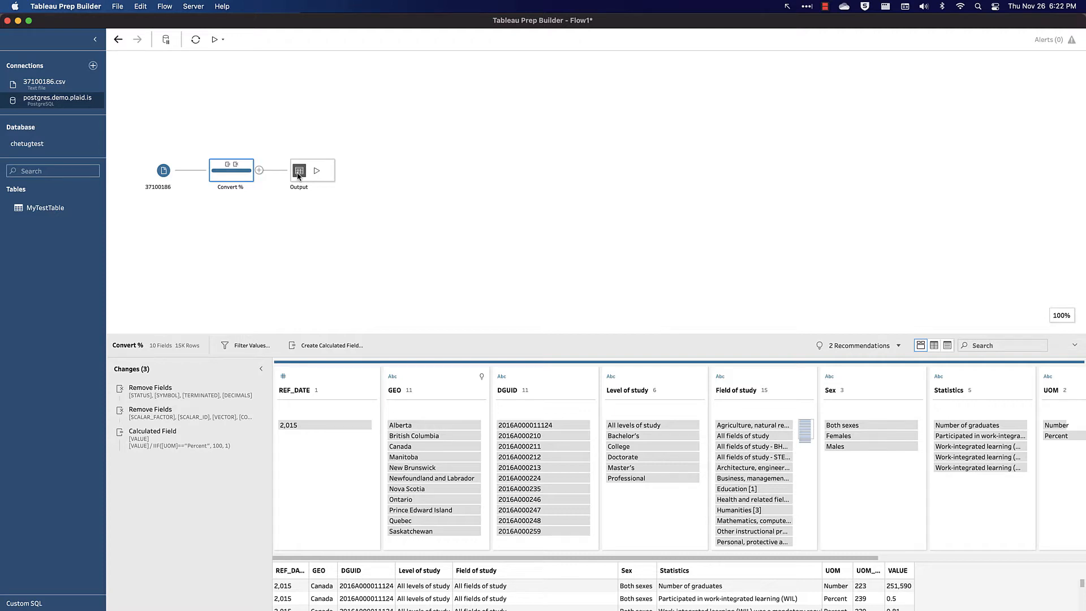
# - Move the Output node up and add a new Clean step after the Convert % step
pyautogui.moveTo(299, 176); pyautogui.dragTo(299, 127)
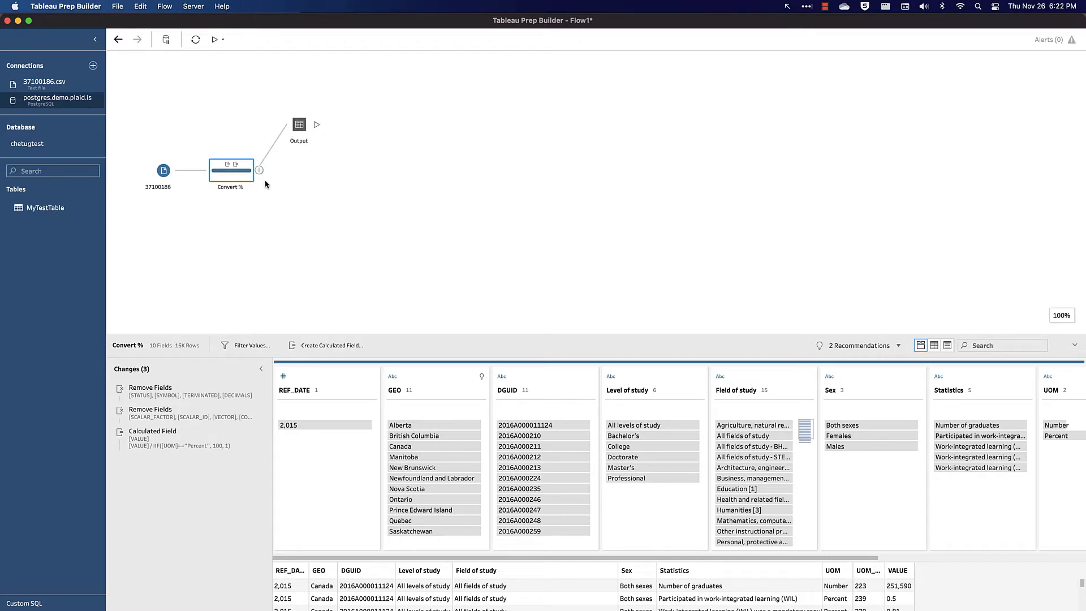
pyautogui.click(259, 171)
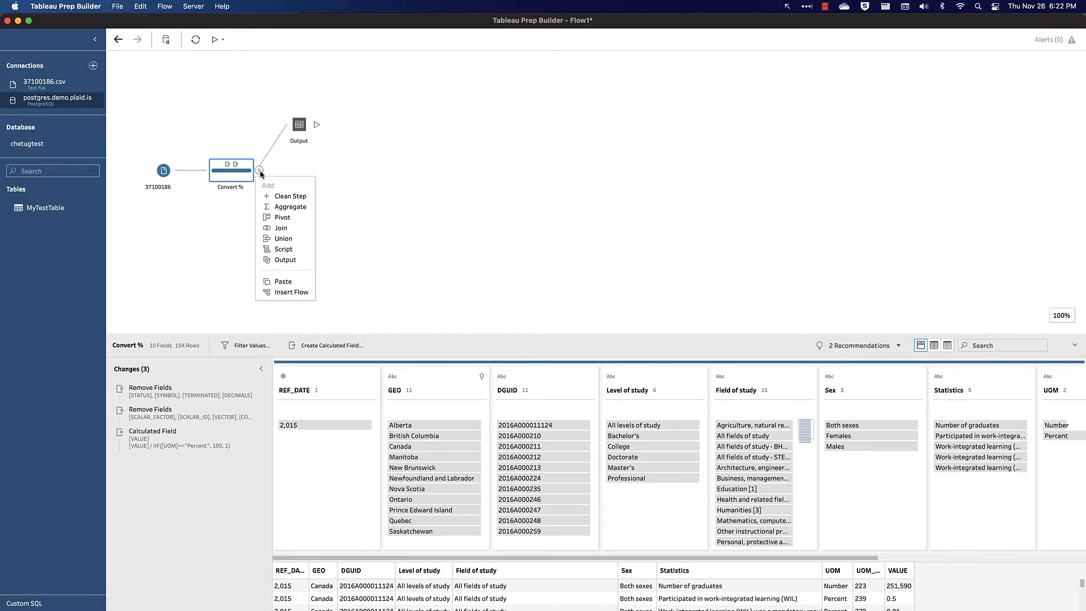
pyautogui.click(289, 197)
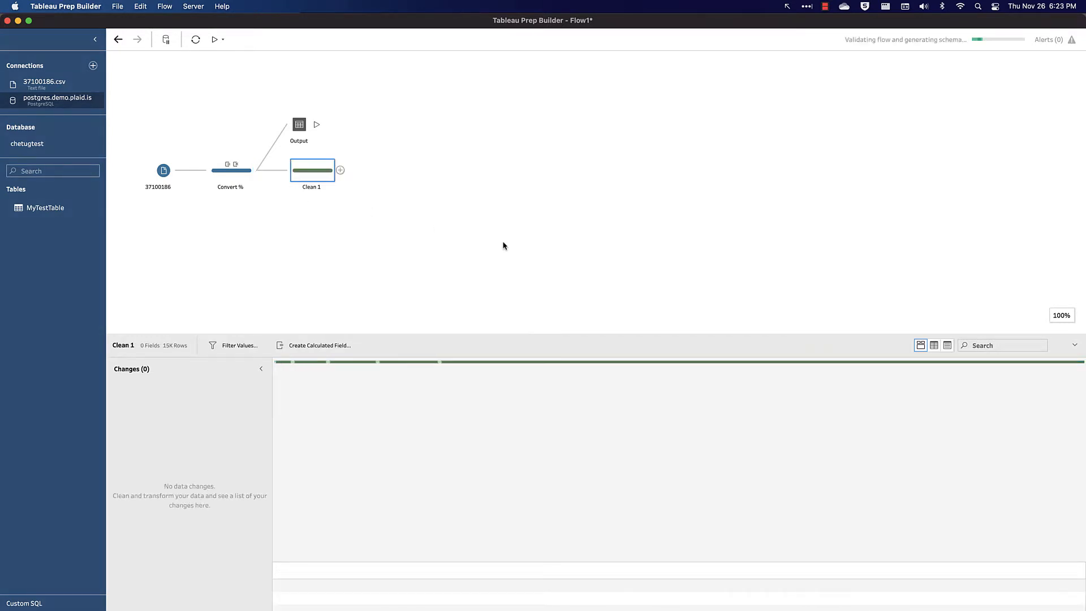
# - Rename the new clean step to Percent Fields
pyautogui.doubleClick(317, 187)
pyautogui.write('Percent')
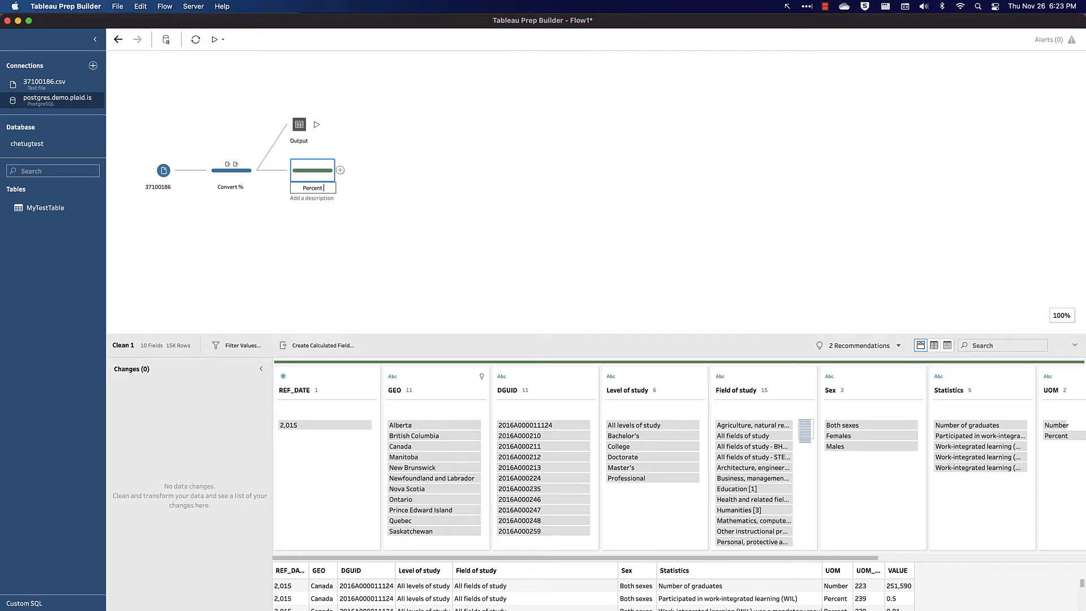
pyautogui.write(' Fields')
pyautogui.press('Return')
# - Filter the Percent Fields step to keep only rows whose UOM is Percent
pyautogui.hscroll(1, 787, 454)
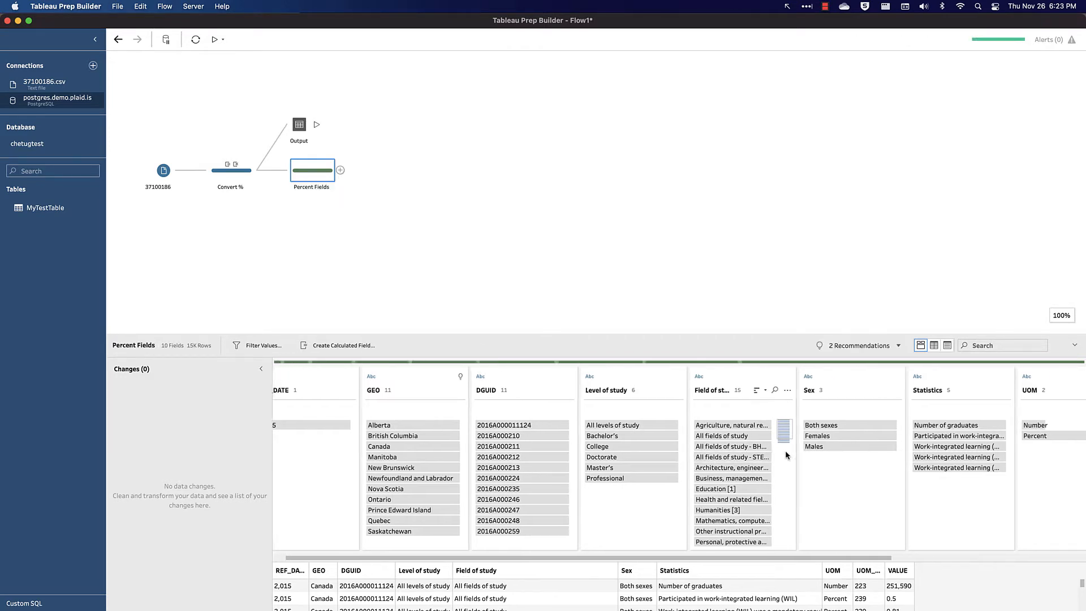
pyautogui.hscroll(5, 786, 454)
pyautogui.moveTo(778, 438)
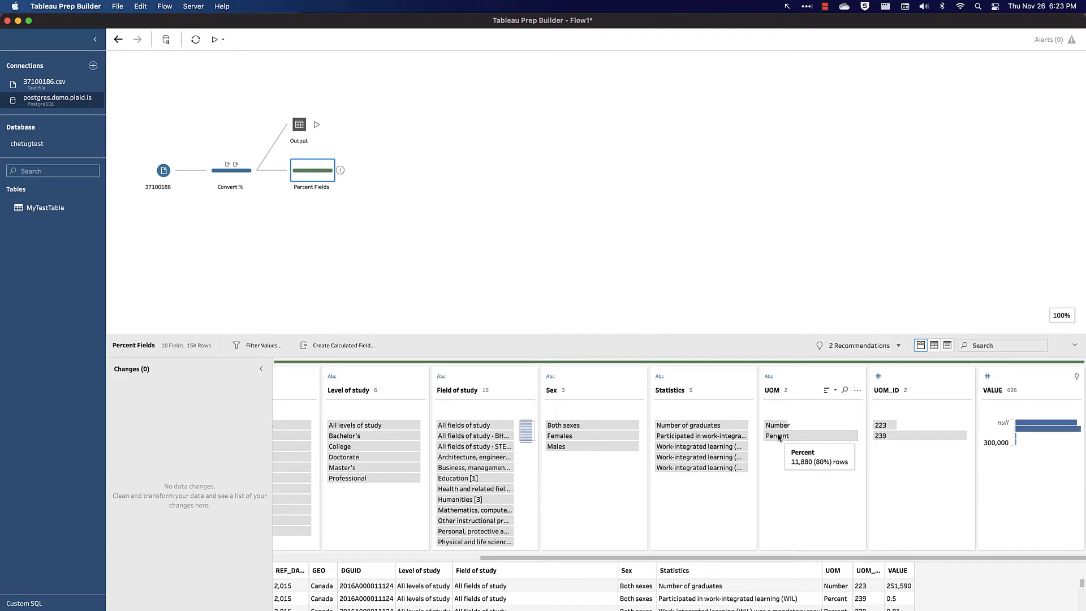
pyautogui.rightClick(778, 438)
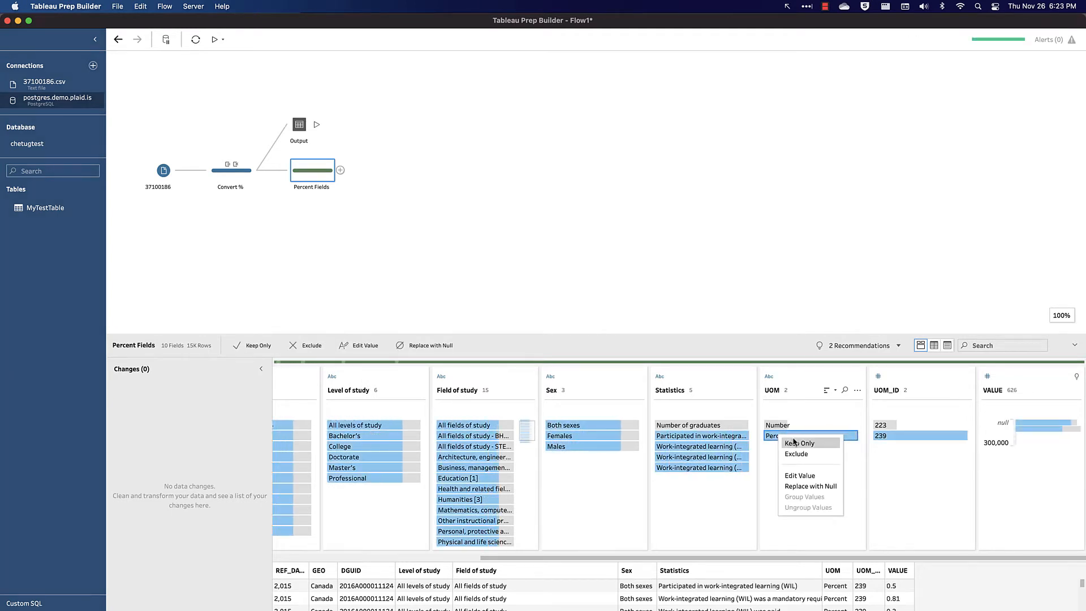
pyautogui.click(797, 444)
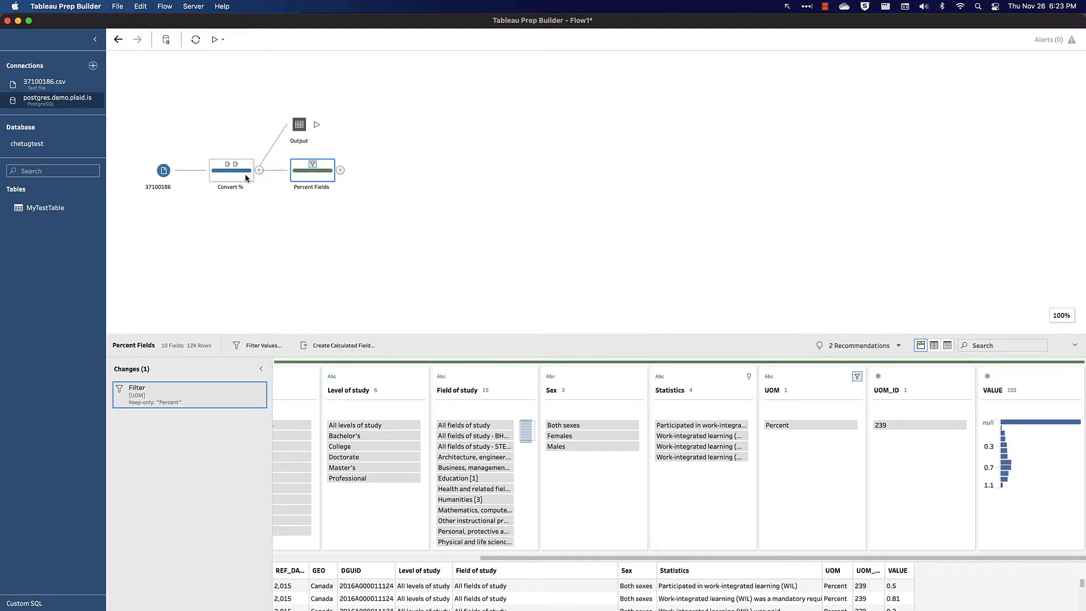
# - Add a second Clean step after Convert % and name it Number Fields
pyautogui.click(259, 170)
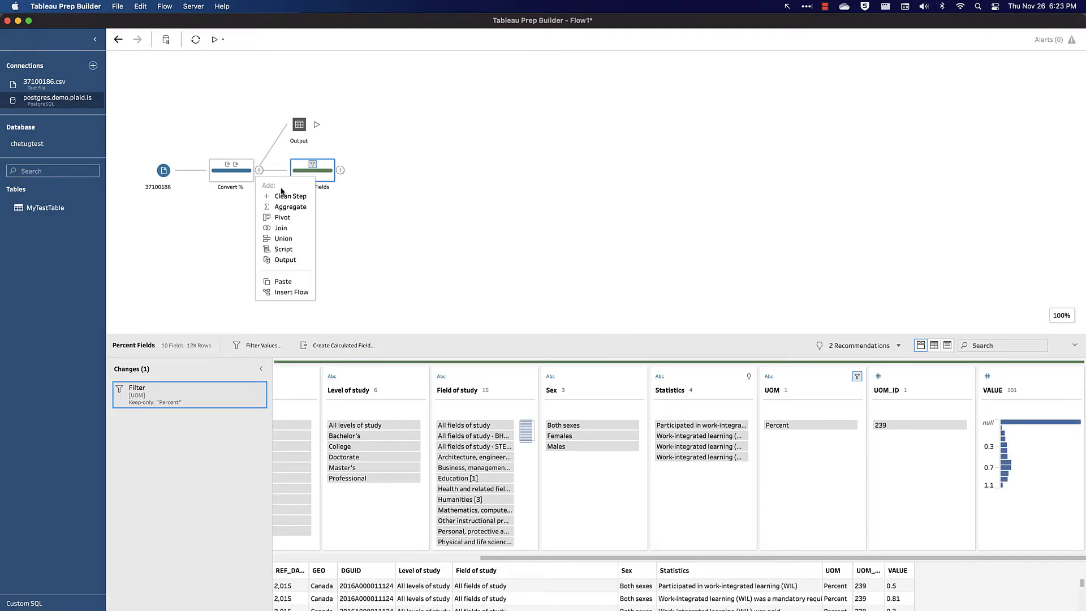
pyautogui.click(285, 199)
pyautogui.doubleClick(318, 233)
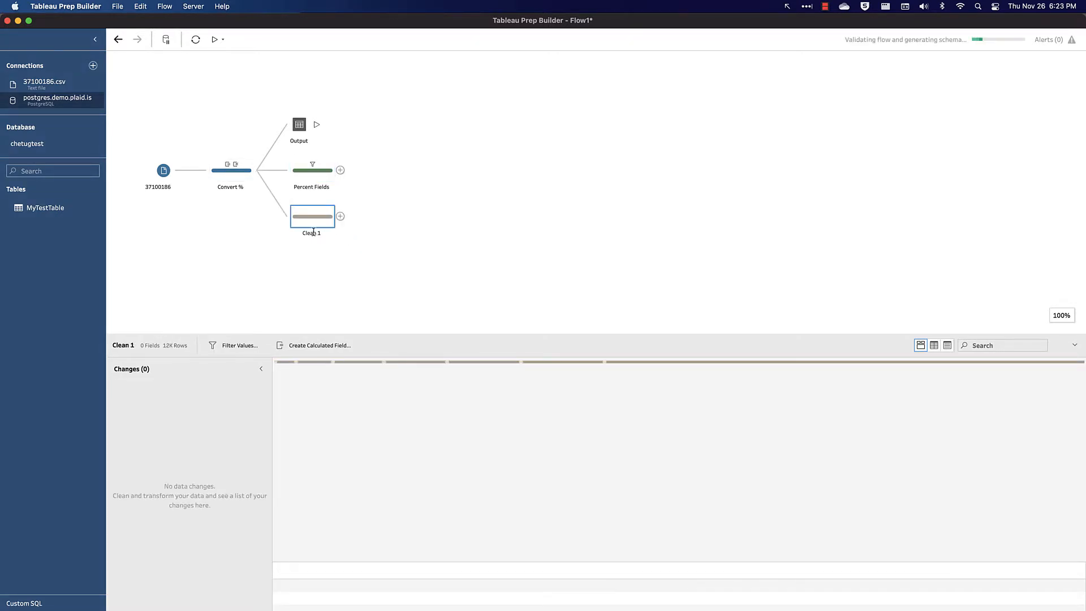
pyautogui.write('Number')
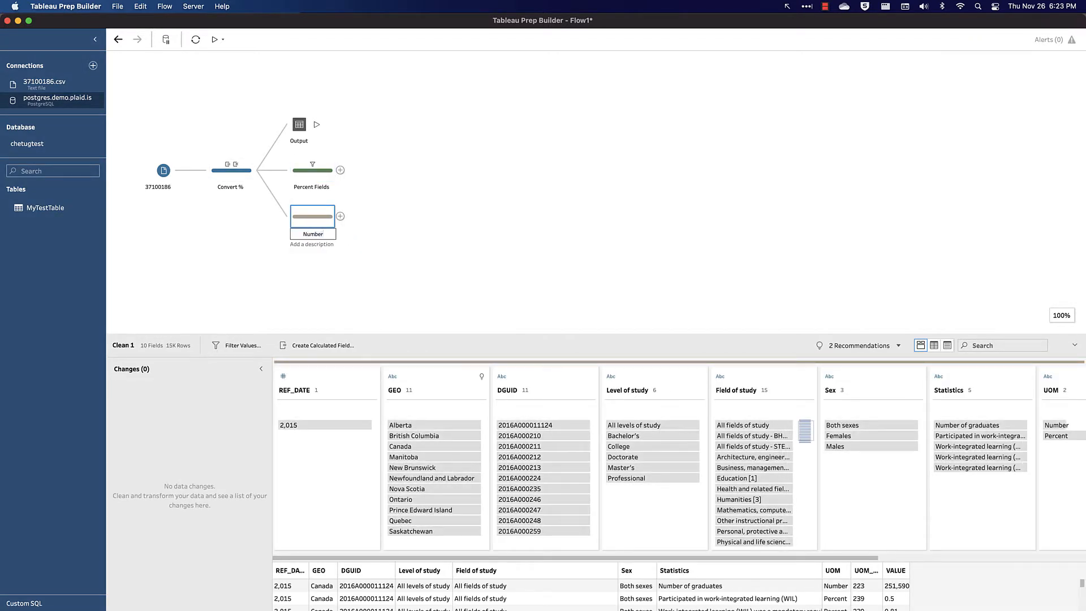
pyautogui.write(' Fields')
pyautogui.press('Return')
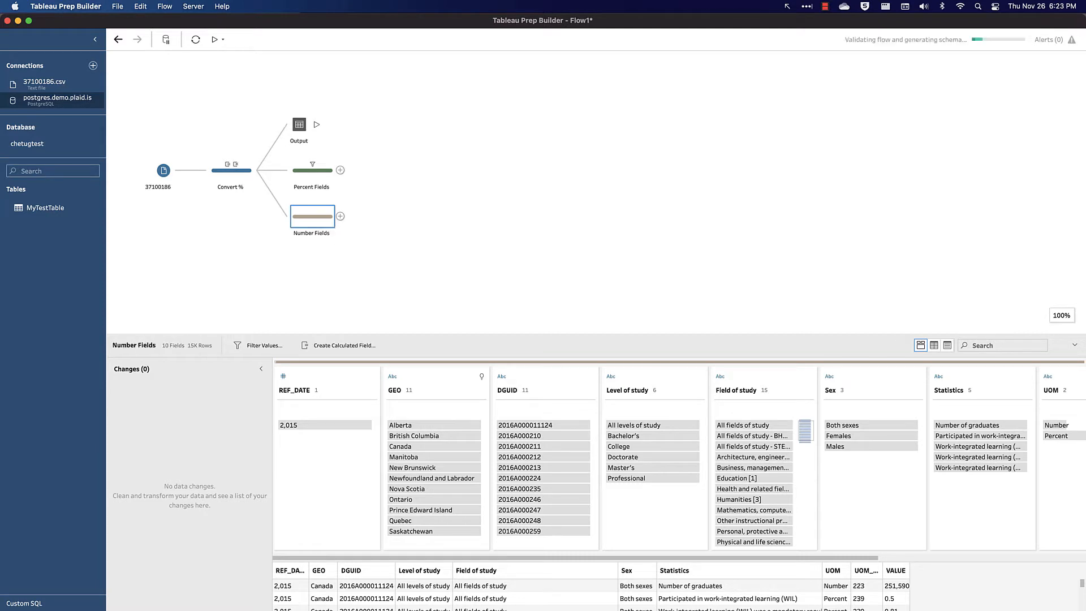
# - Filter the Number Fields step to keep only rows whose UOM is Number
pyautogui.hscroll(5, 860, 481)
pyautogui.rightClick(776, 425)
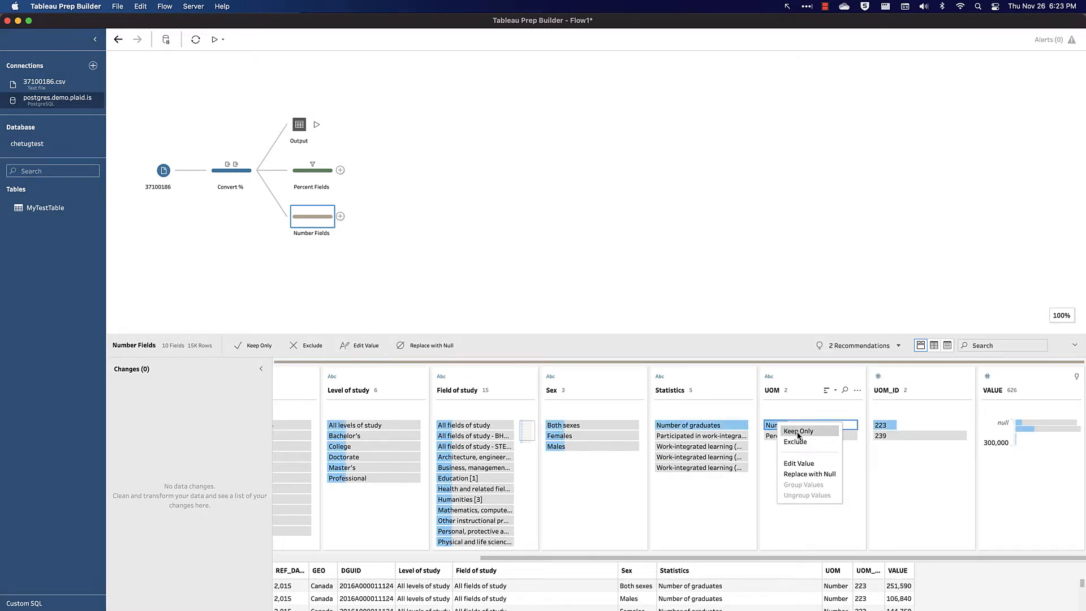
pyautogui.click(798, 431)
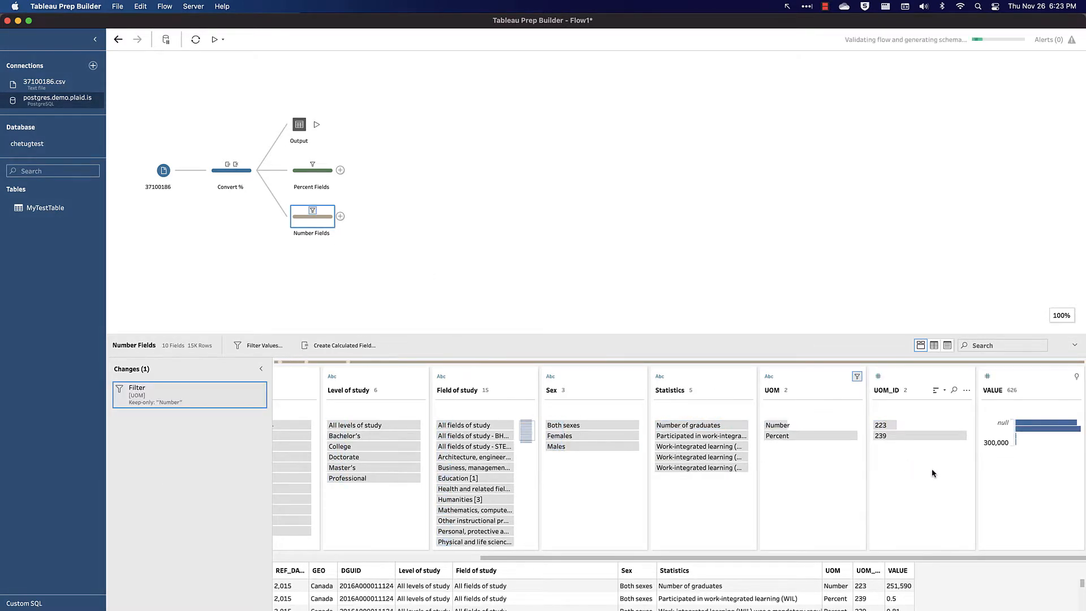
# - Rename the VALUE field in Number Fields to Total Graduates
pyautogui.doubleClick(990, 390)
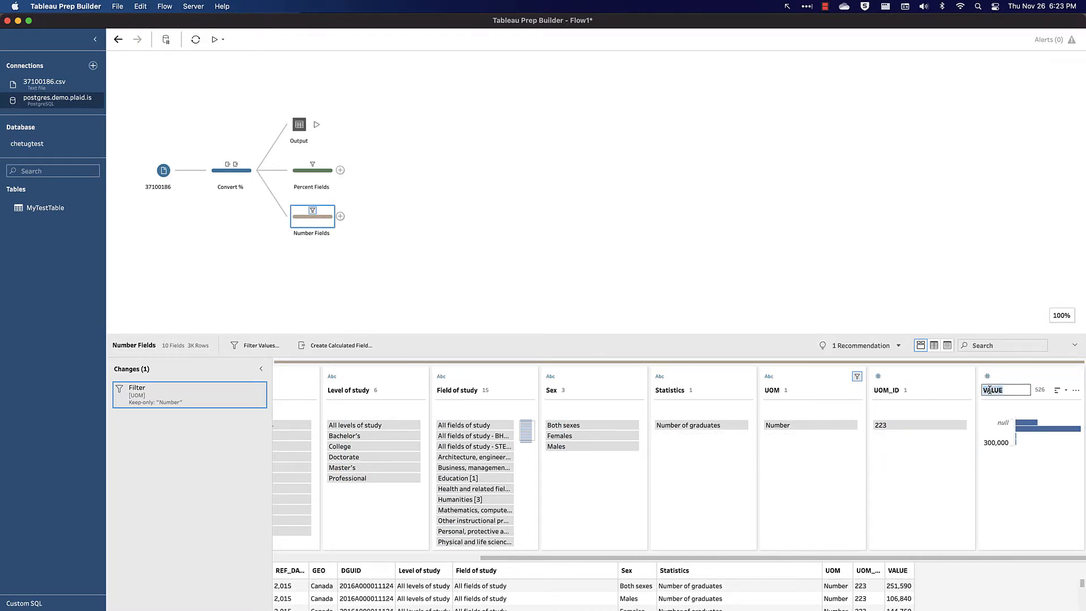
pyautogui.write('To')
pyautogui.write('tal Graduates')
pyautogui.press('Return')
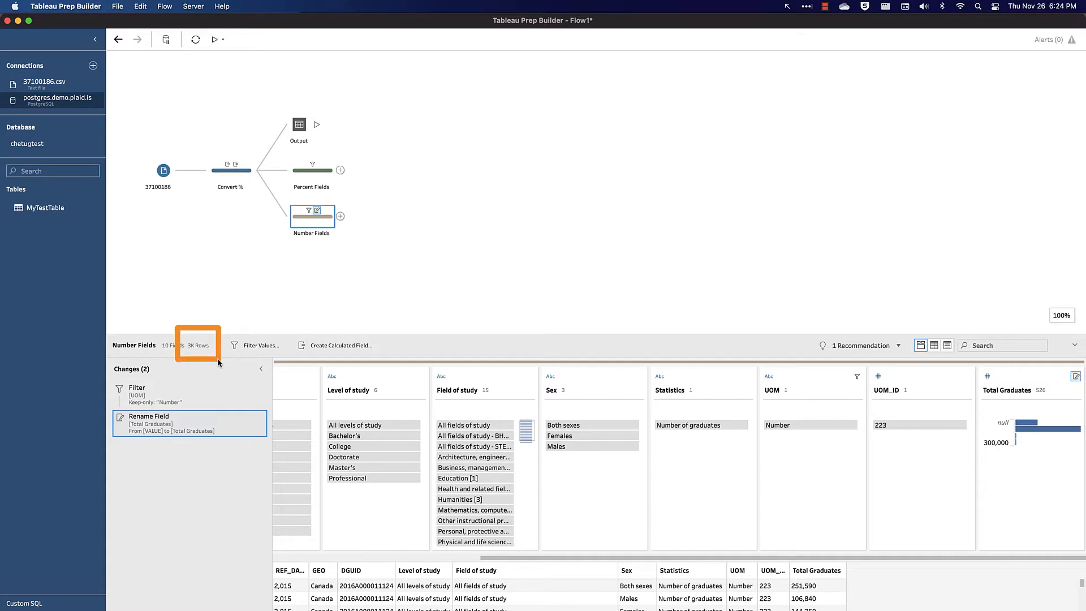
# - Join Number Fields onto Percent Fields and set the join type to left
pyautogui.click(320, 171)
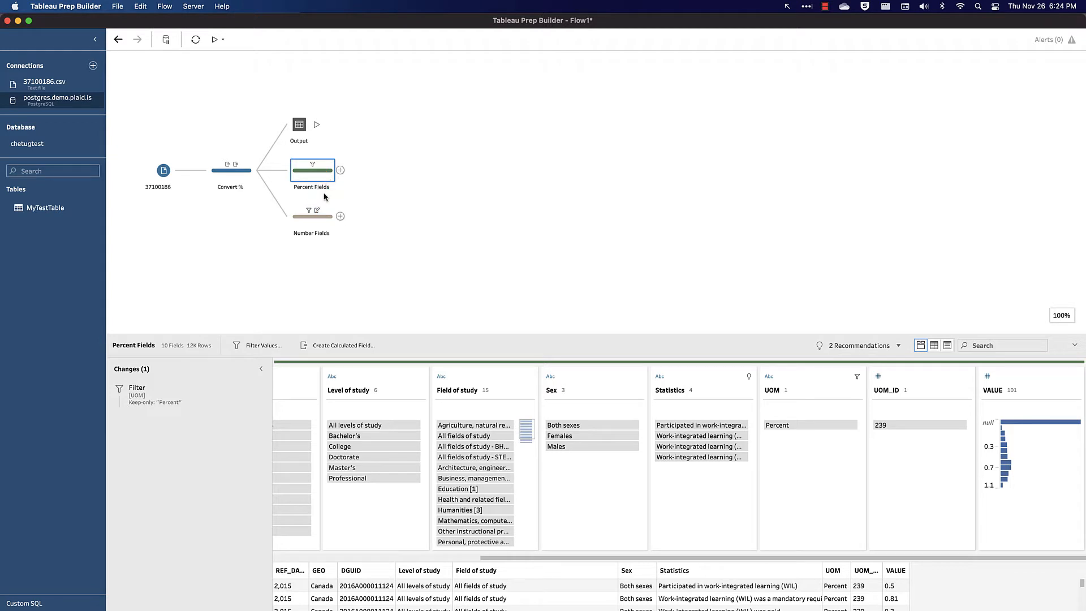
pyautogui.moveTo(316, 217); pyautogui.dragTo(348, 175)
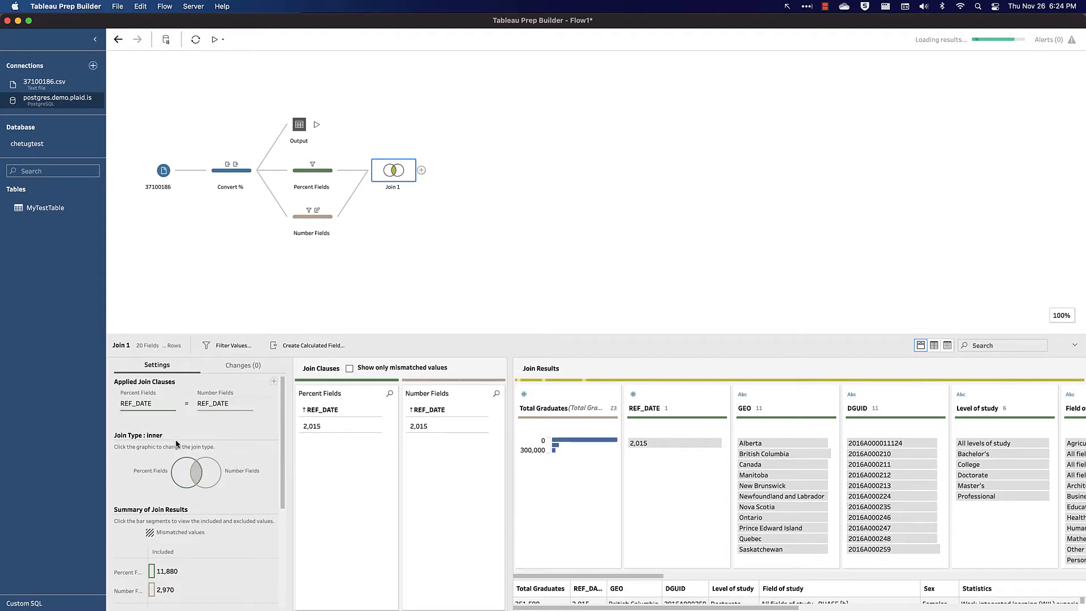
pyautogui.click(185, 477)
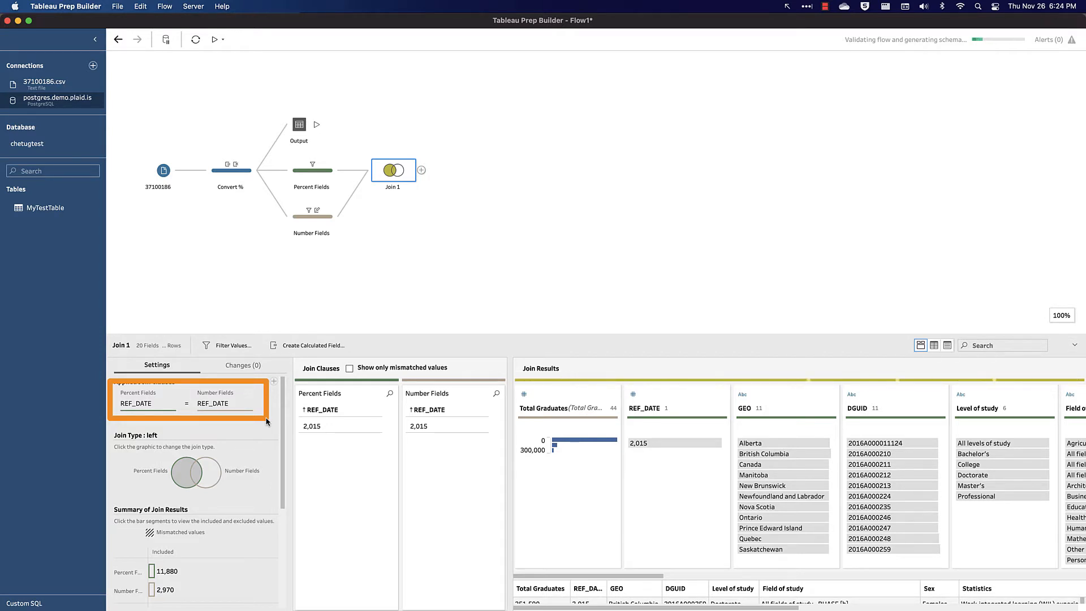
# - Add join clauses matching DGUID to DGUID and Field of study to Field of study
pyautogui.click(274, 382)
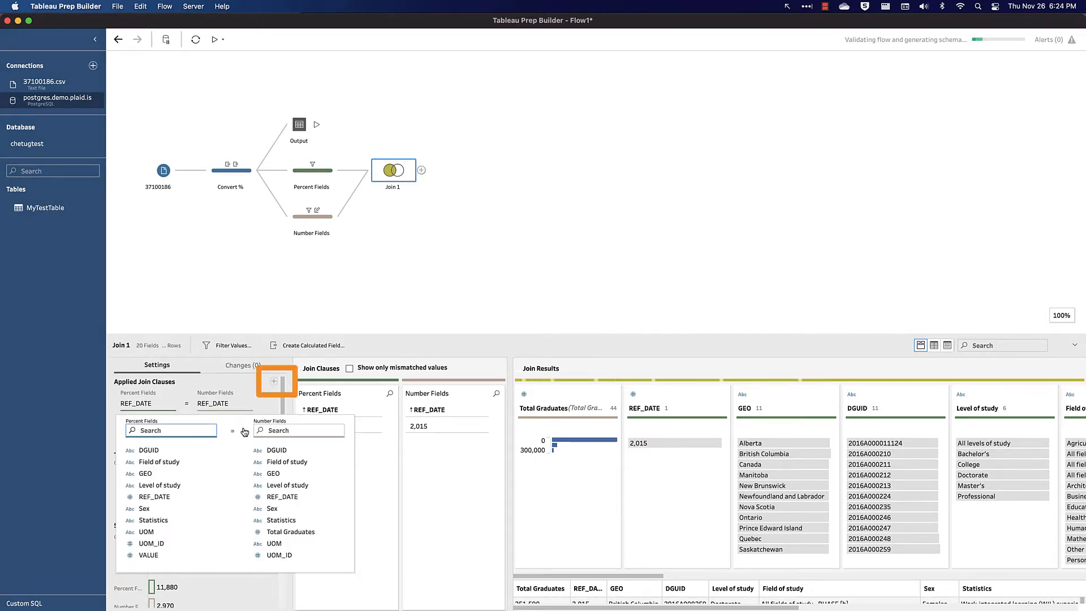
pyautogui.click(151, 451)
pyautogui.click(280, 450)
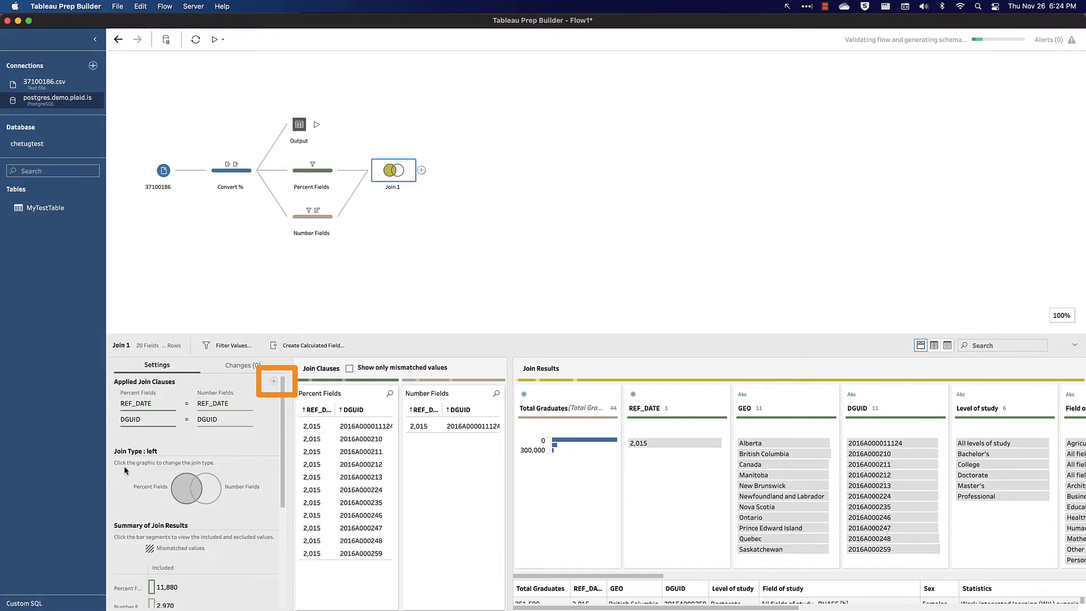
pyautogui.click(274, 382)
pyautogui.click(203, 478)
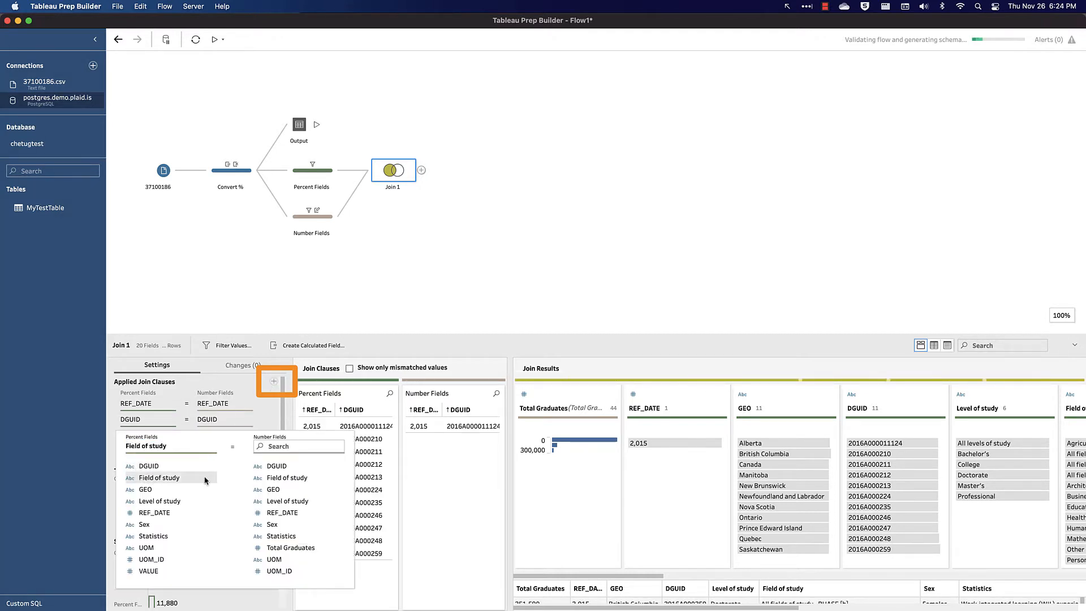
pyautogui.click(287, 477)
# - Add join clauses matching GEO to GEO and Level of study to Level of study
pyautogui.click(274, 382)
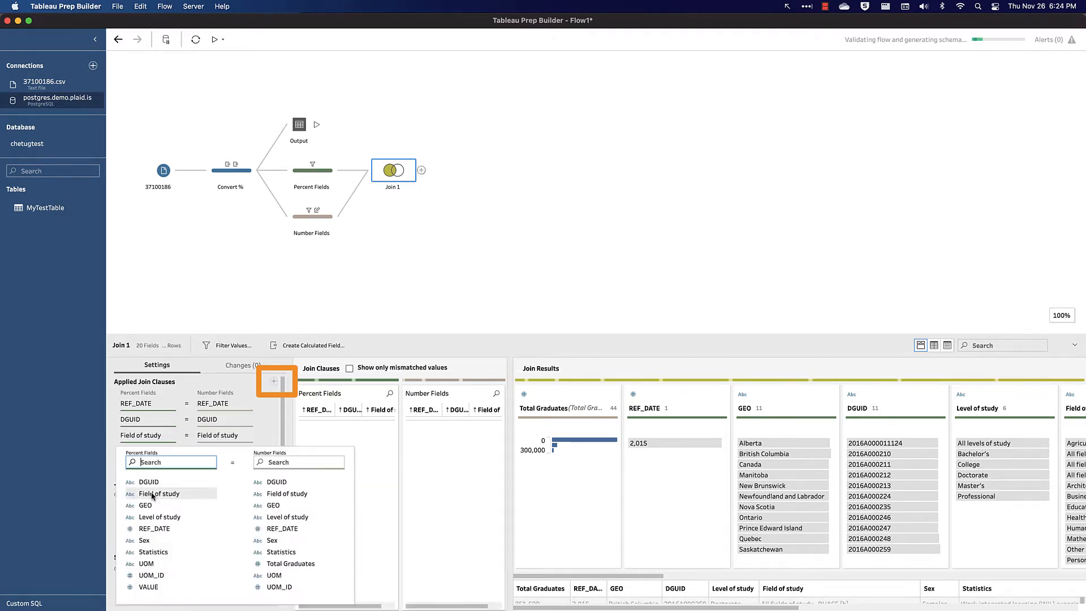
pyautogui.click(146, 506)
pyautogui.click(272, 506)
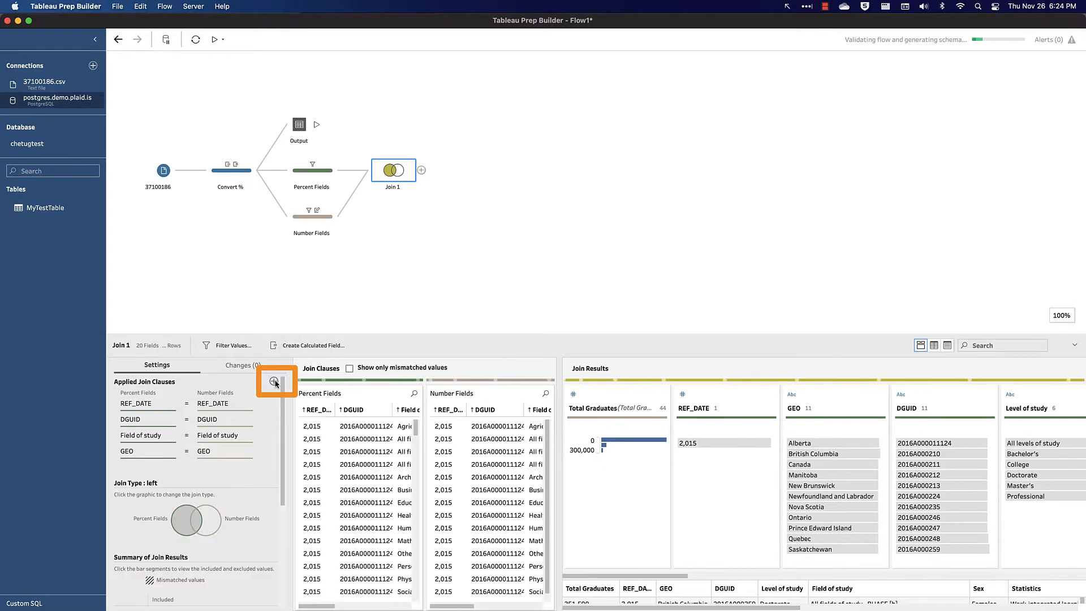
pyautogui.click(273, 382)
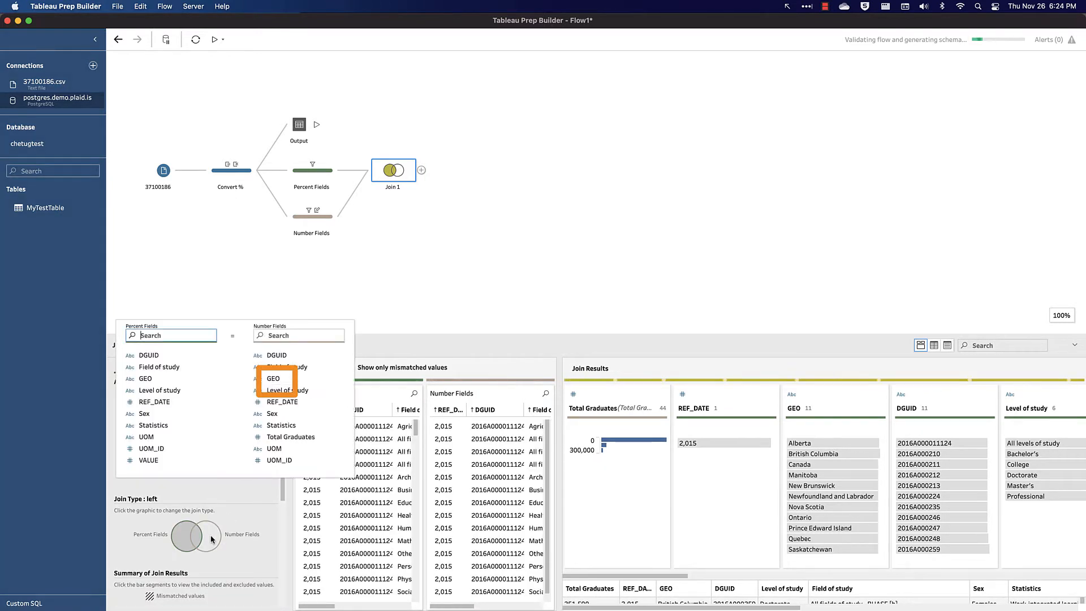
pyautogui.click(164, 391)
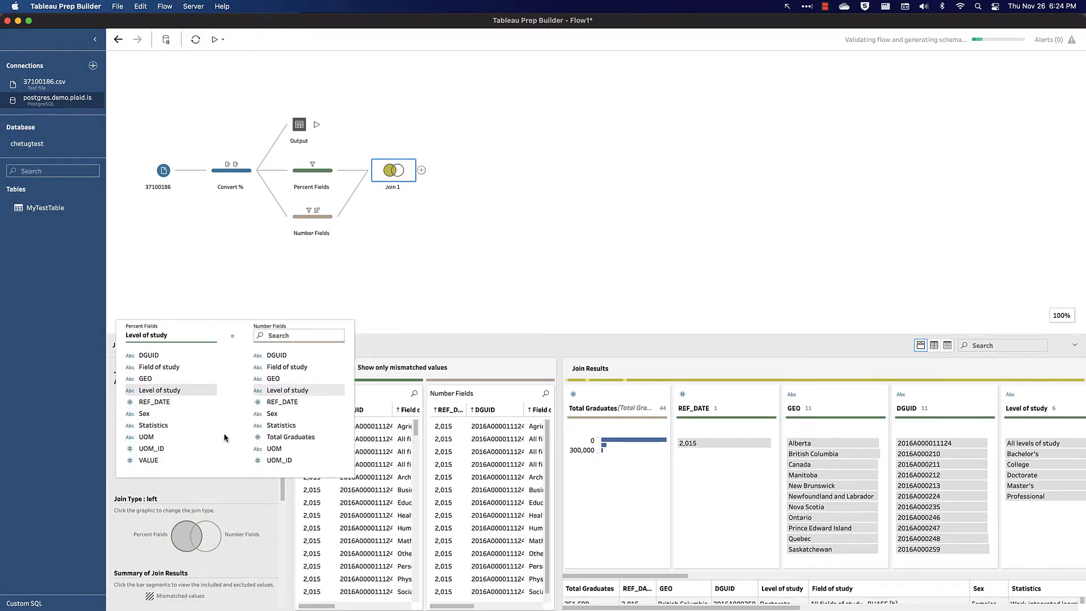
pyautogui.click(288, 391)
# - Add a join clause matching Sex to Sex and review the list of applied join clauses
pyautogui.click(273, 382)
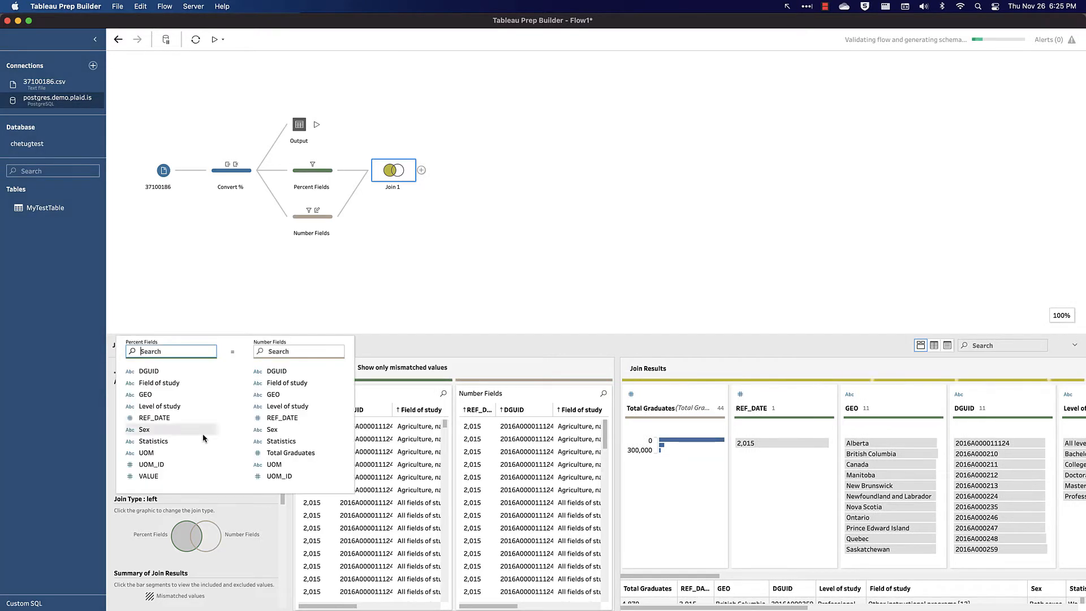
pyautogui.click(167, 430)
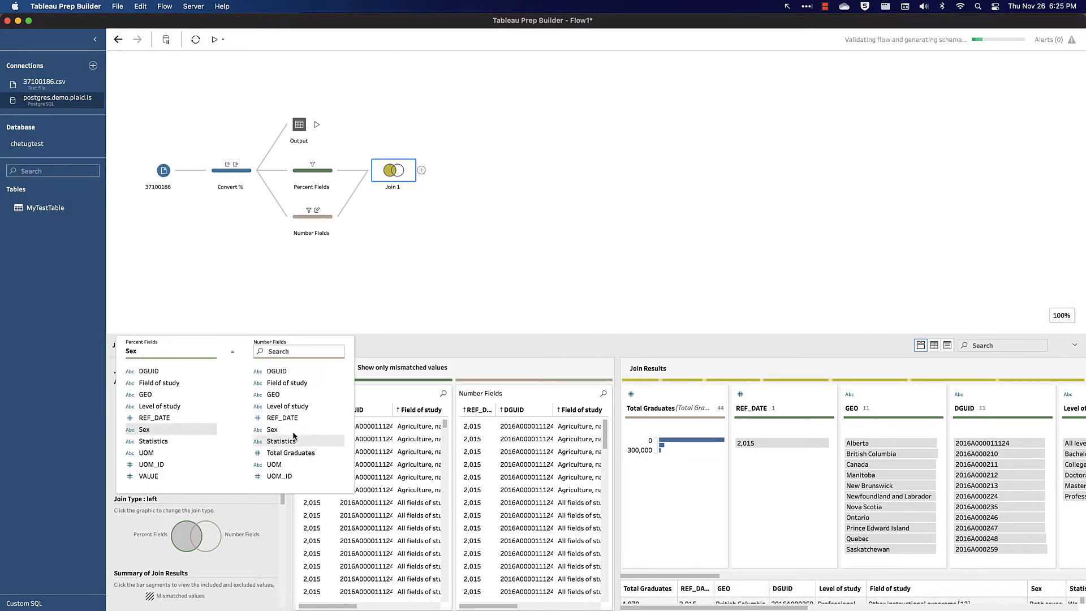
pyautogui.click(338, 275)
pyautogui.scroll(-2, 242, 408)
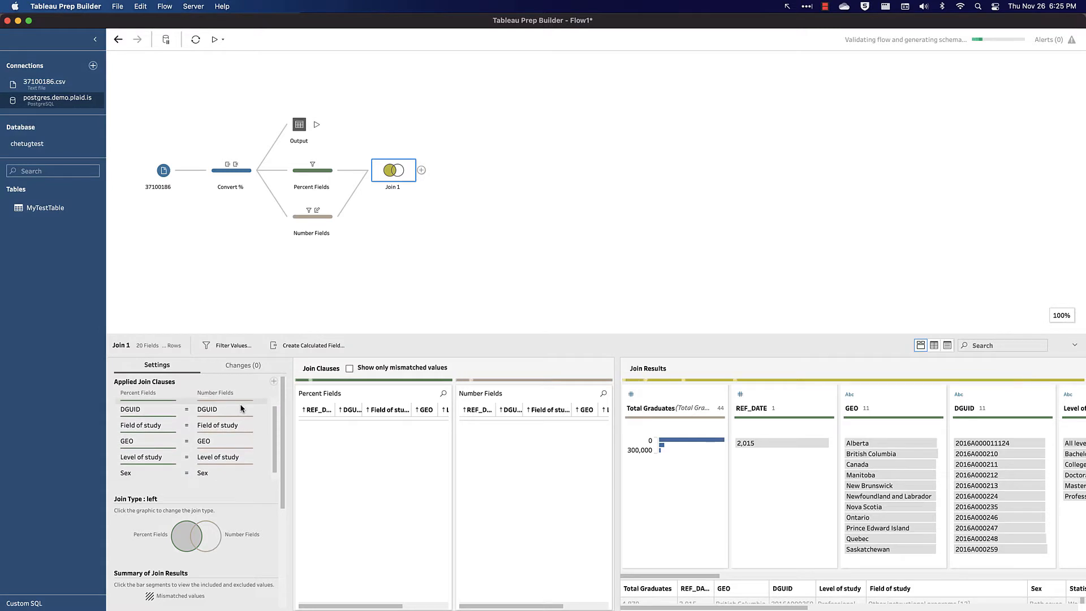
pyautogui.scroll(1, 241, 408)
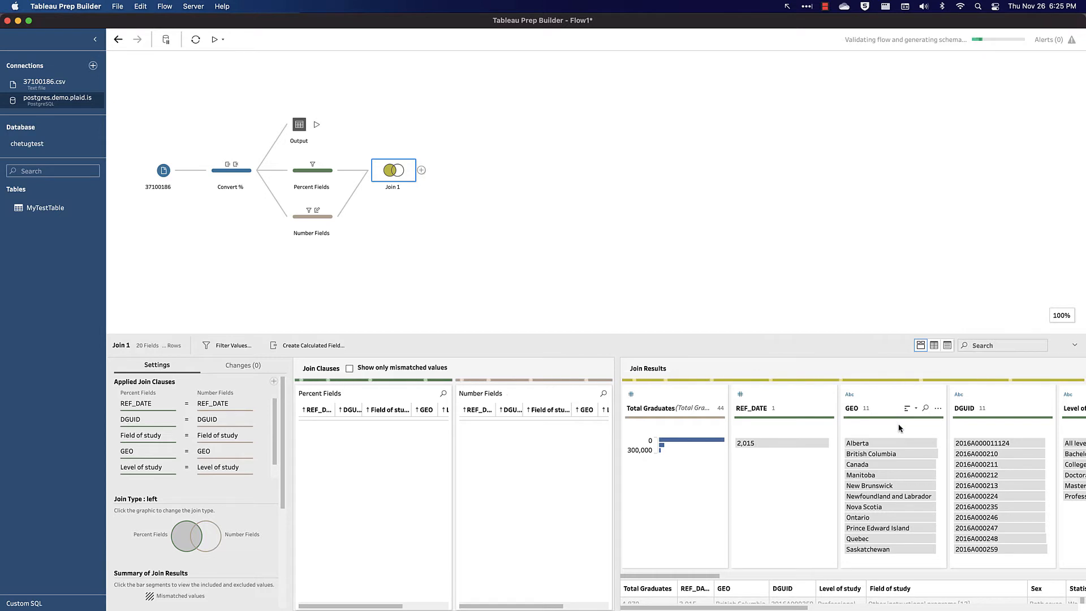
# - Remove the duplicated Number Fields columns, REF_DATE-1 through UOM_ID-1, from the join results
pyautogui.hscroll(10, 900, 428)
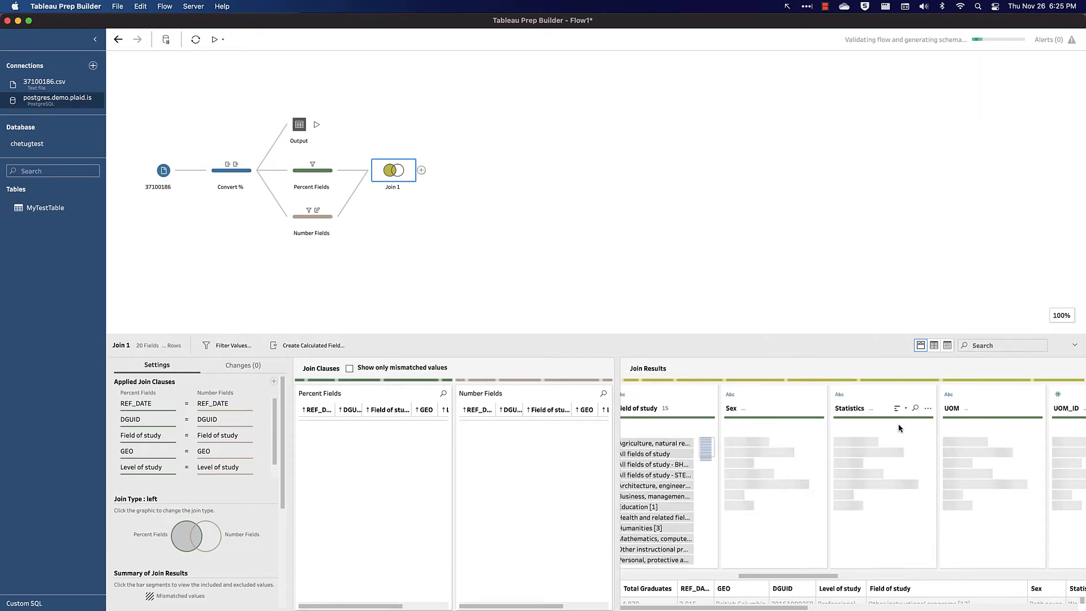
pyautogui.hscroll(10, 901, 428)
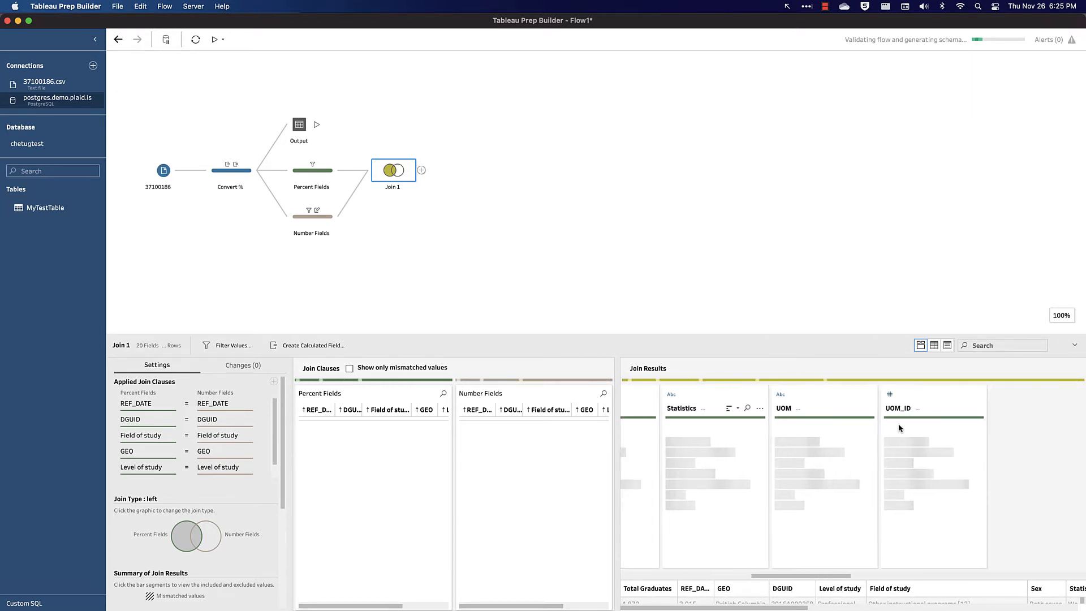
pyautogui.hscroll(10, 900, 428)
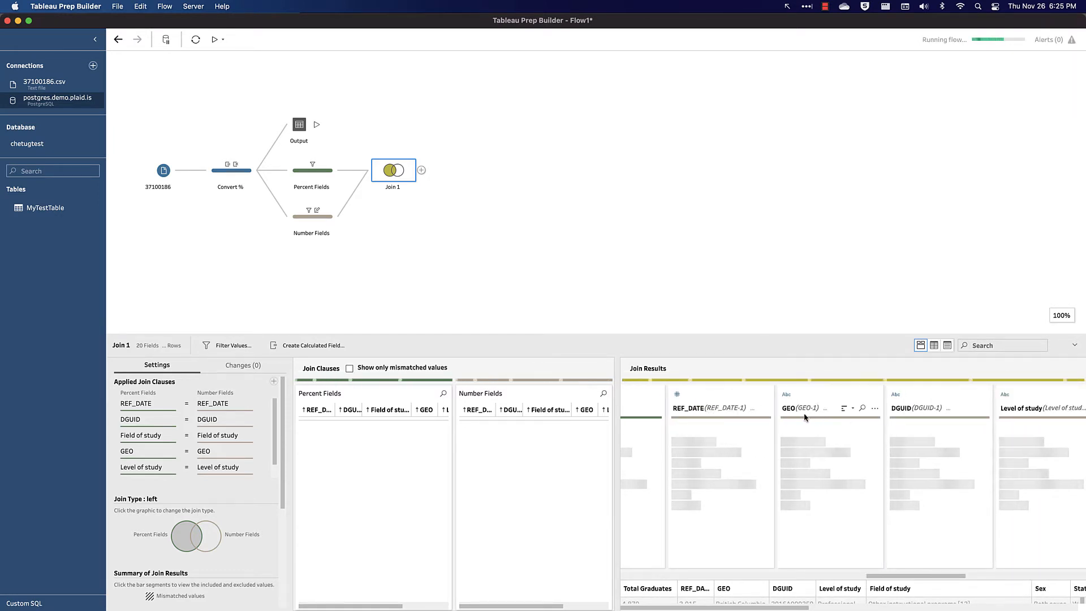
pyautogui.click(727, 394)
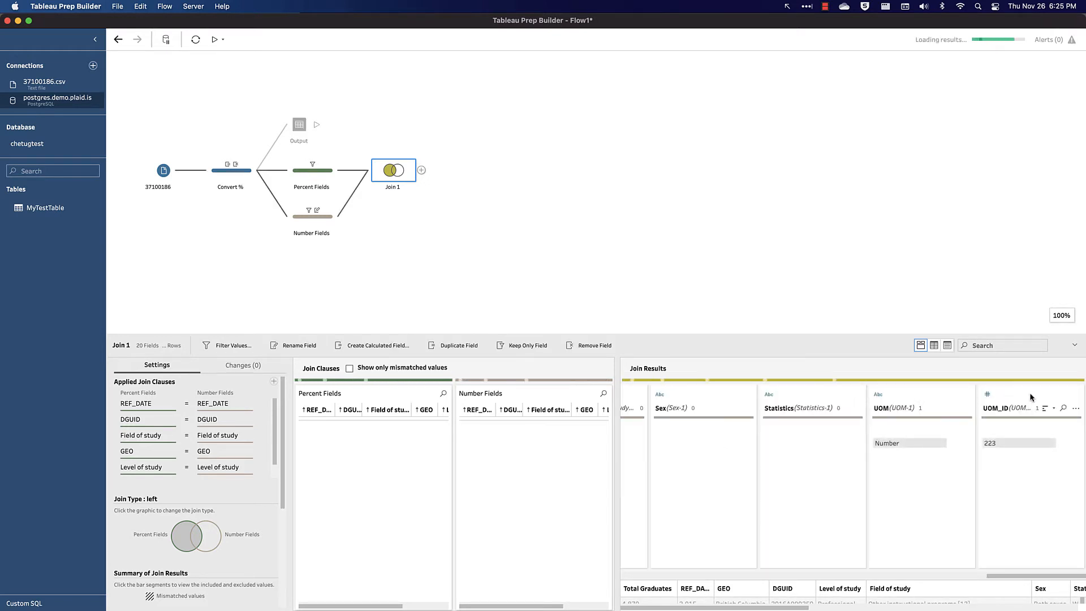
pyautogui.keyDown('shift'); pyautogui.click(1038, 395); pyautogui.keyUp('shift')
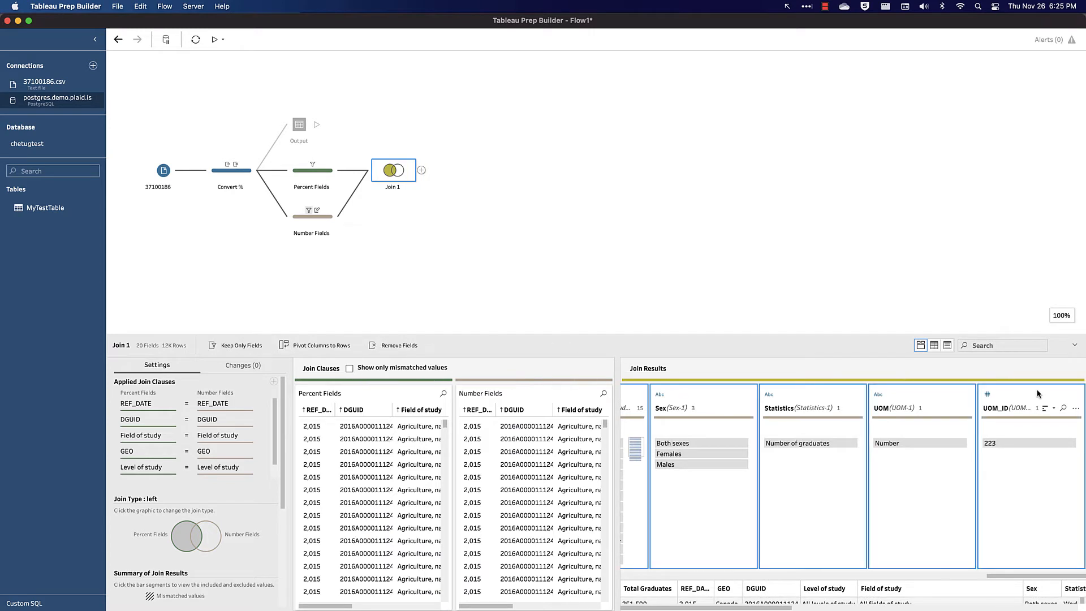
pyautogui.rightClick(1038, 392)
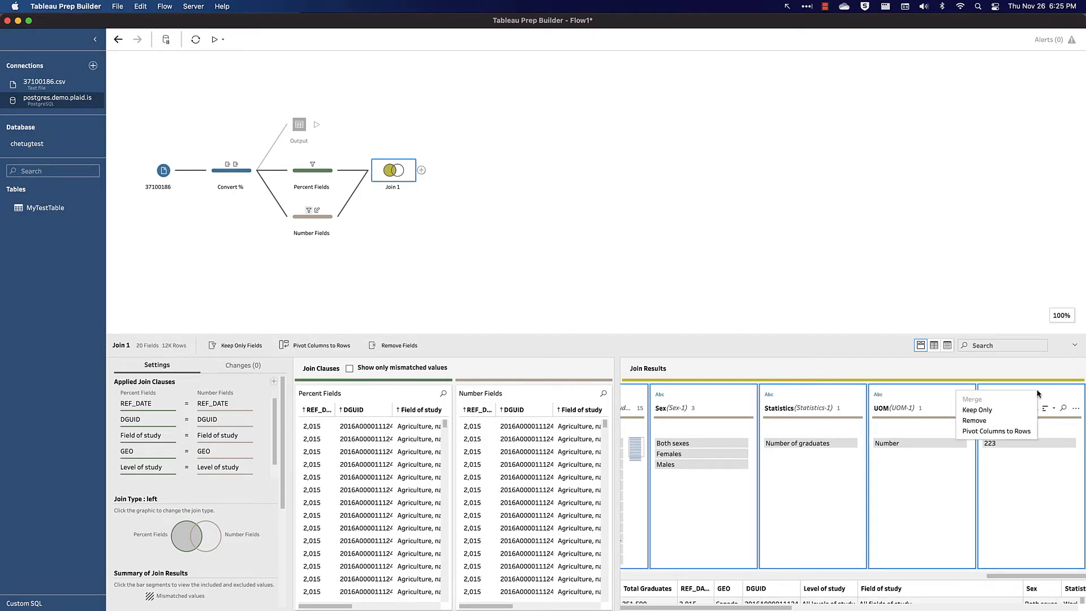
pyautogui.click(1009, 421)
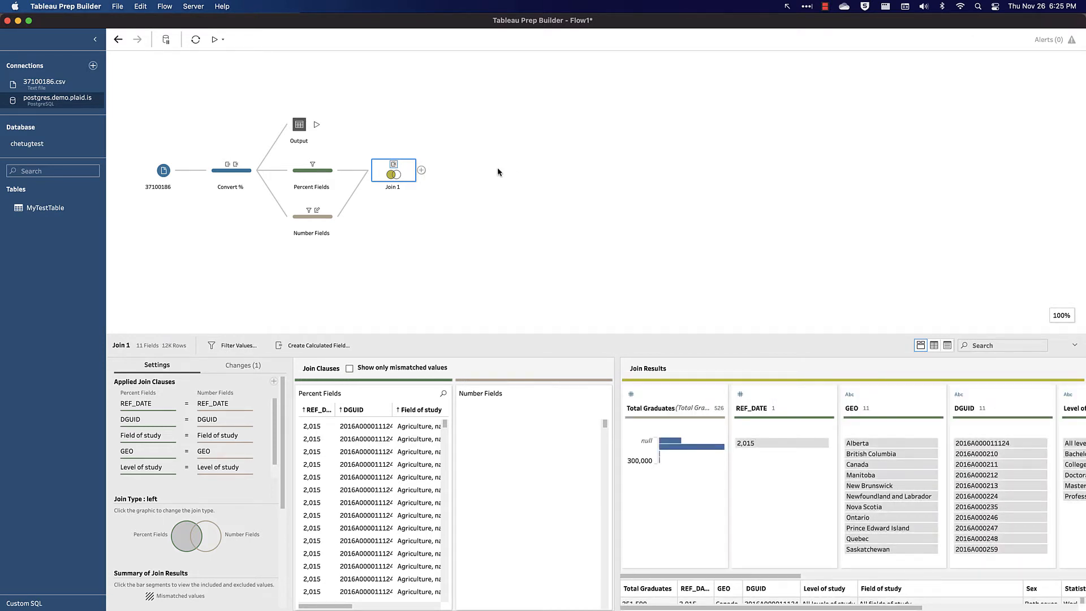
# - Add a clean step after Join 1
pyautogui.scroll(-5, 184, 504)
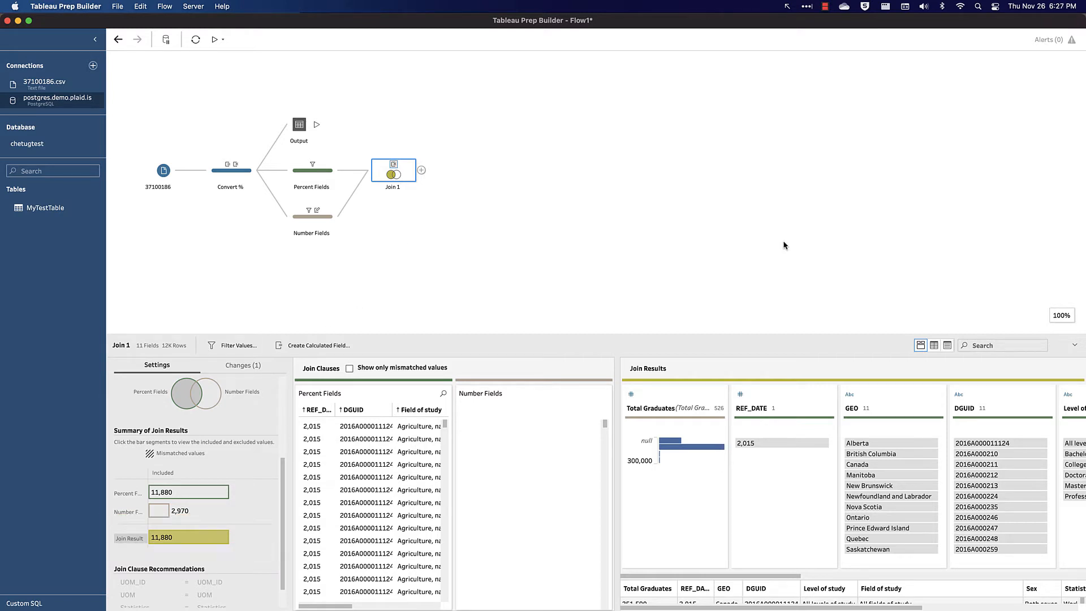
pyautogui.click(421, 170)
pyautogui.click(464, 192)
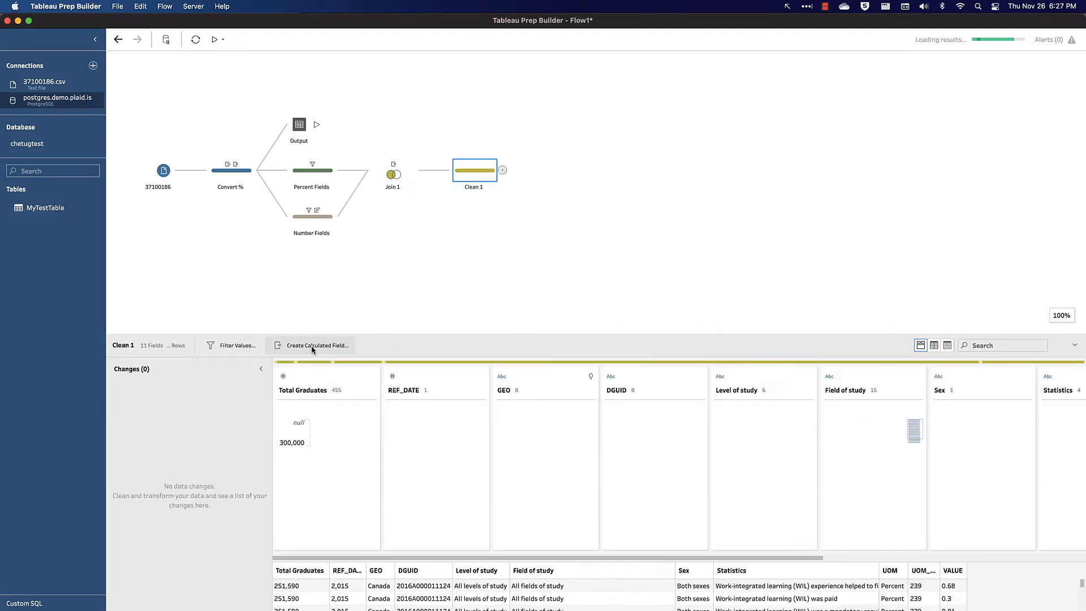
# - Create a calculated field named Number of Graduates with the formula [Total Graduates] * [VALUE]
pyautogui.click(312, 345)
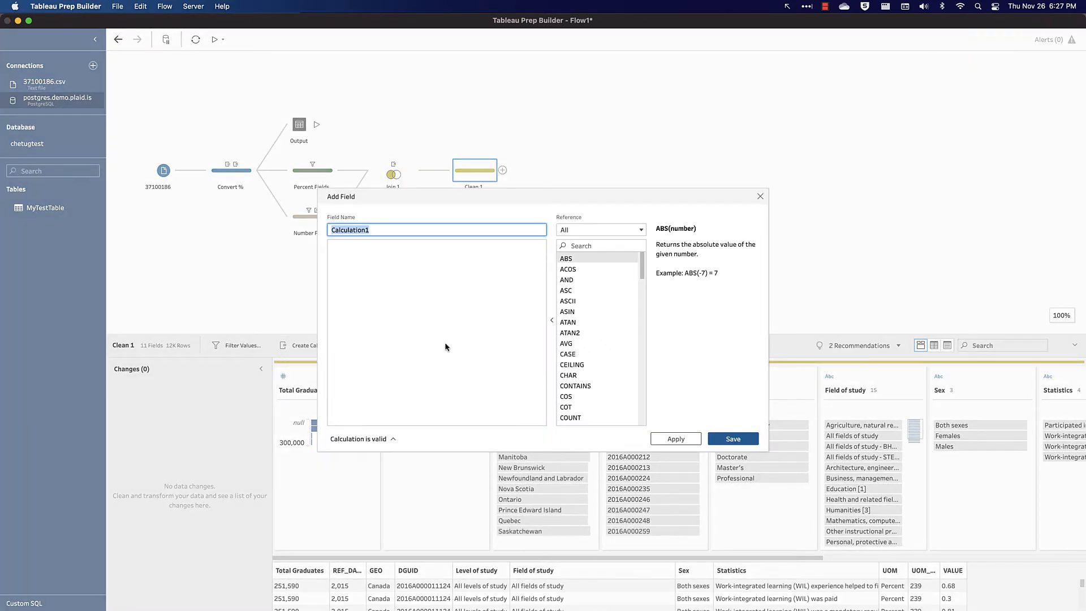
pyautogui.write('Number of Graduates')
pyautogui.press('Tab')
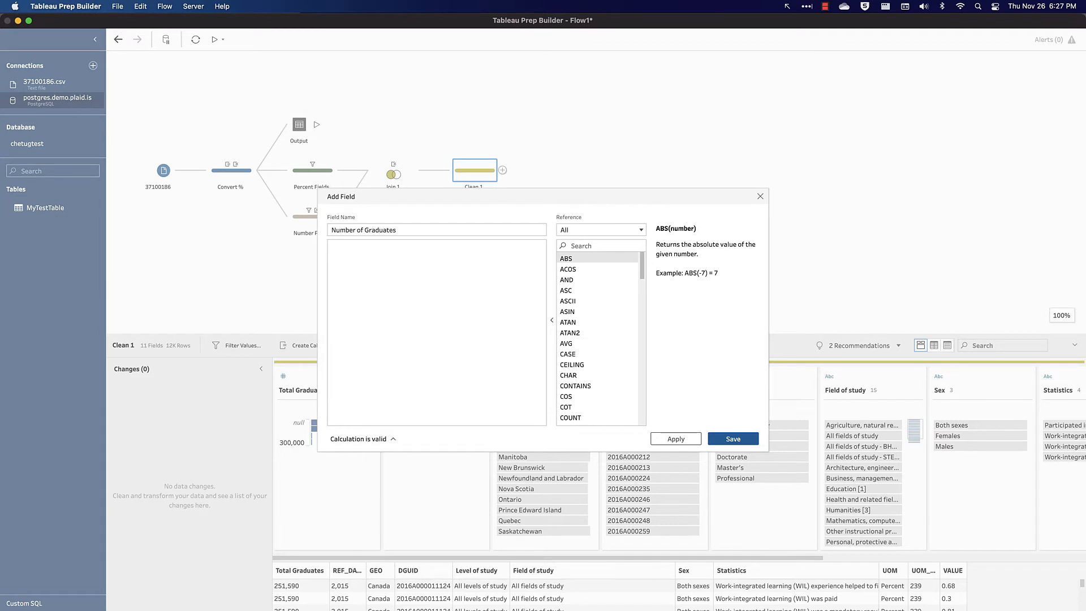
pyautogui.write('[Total Graduates]')
pyautogui.press('Return')
pyautogui.write('* [VALUE]')
pyautogui.click(735, 439)
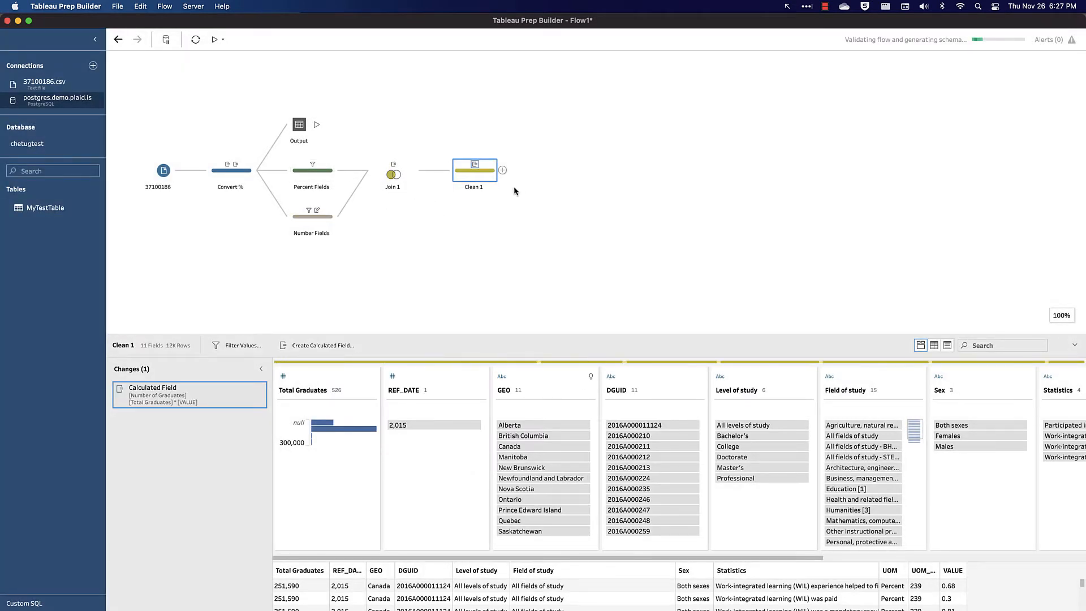
# - Rename the clean step to WIL Calculation and give it the description Removes UOM
pyautogui.doubleClick(482, 187)
pyautogui.write('WIL Calculation')
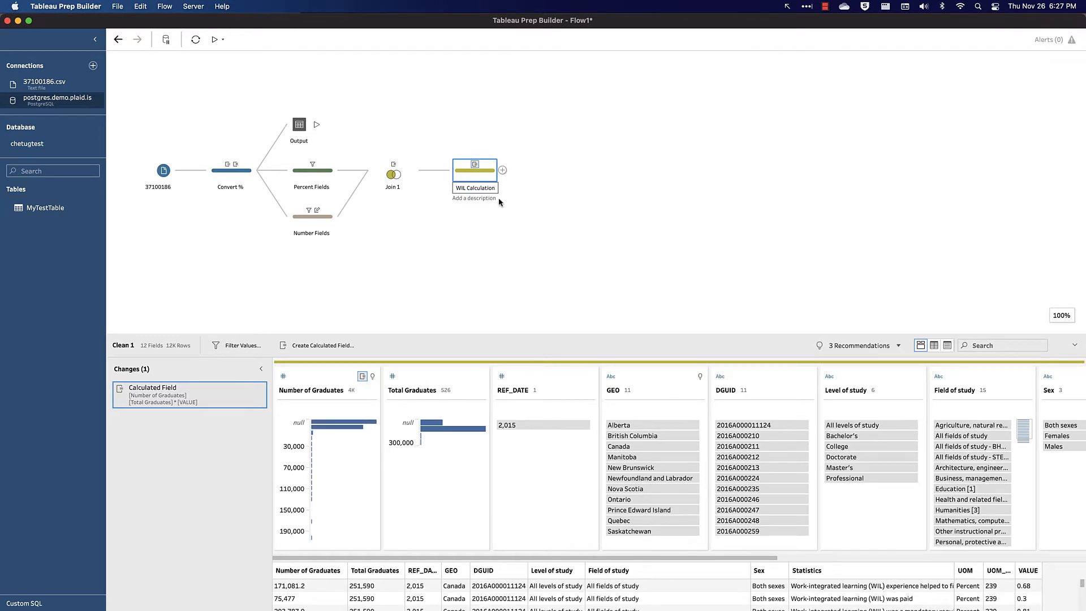
pyautogui.click(494, 199)
pyautogui.write('Removes UOM')
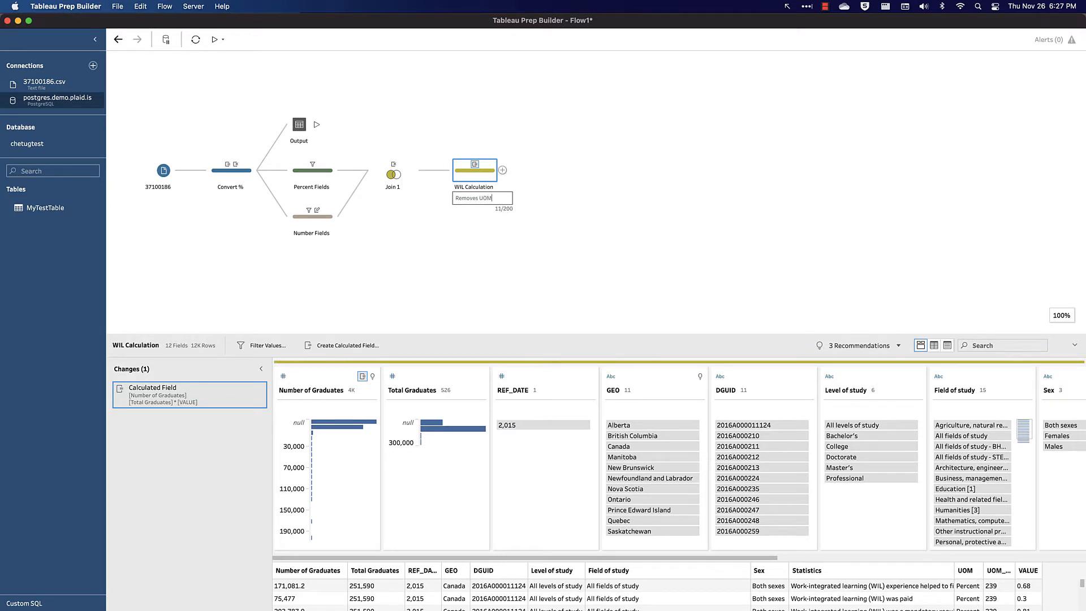
pyautogui.press('Return')
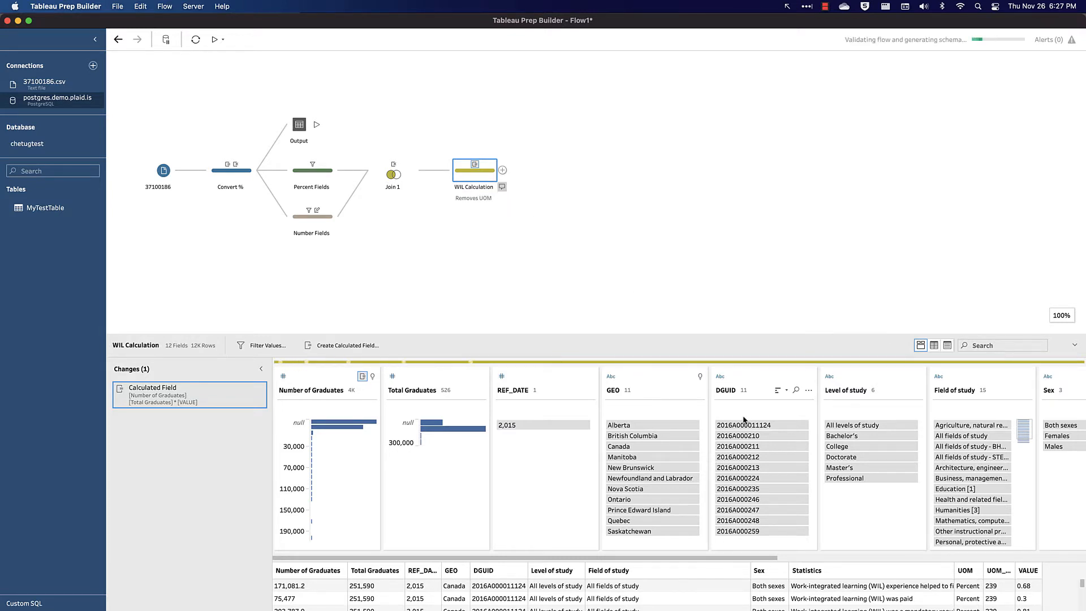
# - Remove the UOM and UOM_ID fields in the WIL Calculation step
pyautogui.hscroll(10, 741, 419)
pyautogui.click(837, 390)
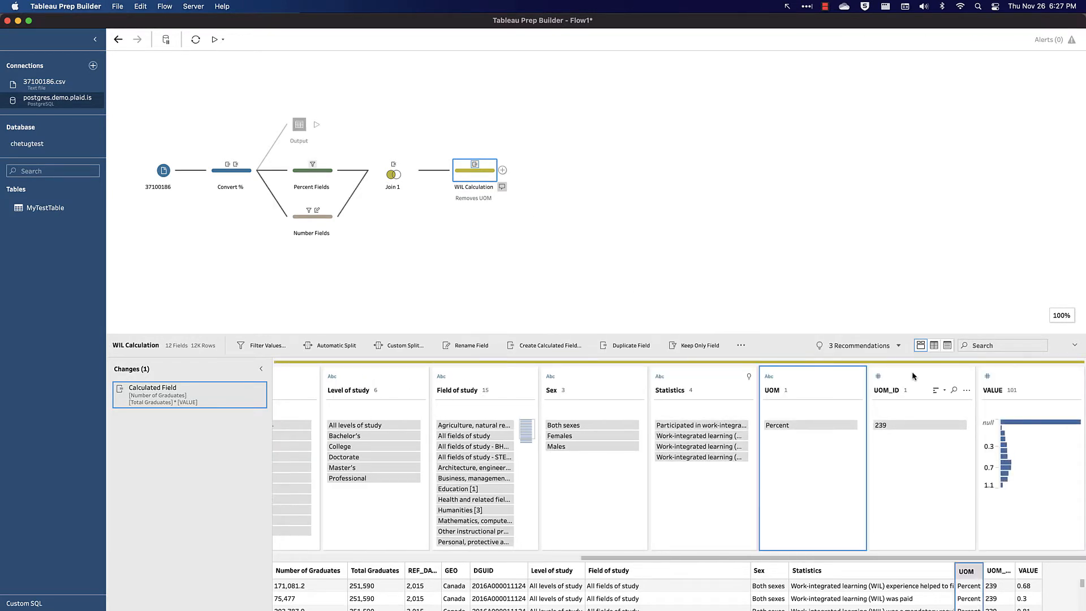
pyautogui.keyDown('super'); pyautogui.click(912, 372); pyautogui.keyUp('super')
pyautogui.rightClick(912, 371)
pyautogui.click(930, 403)
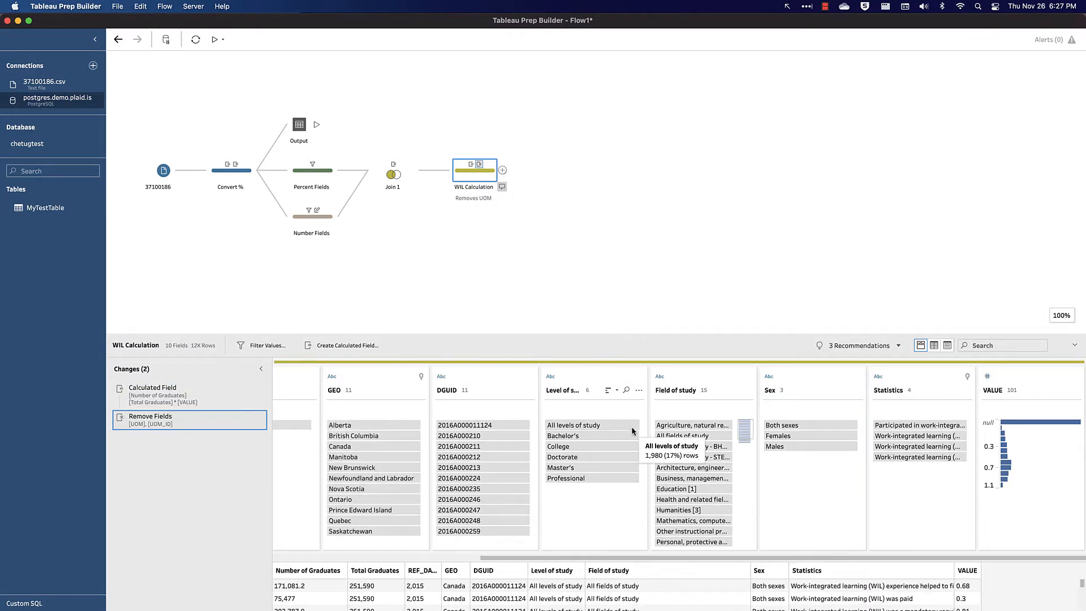
# - Add a pivot step after WIL Calculation and name it Pivot %
pyautogui.scroll(-2, 666, 481)
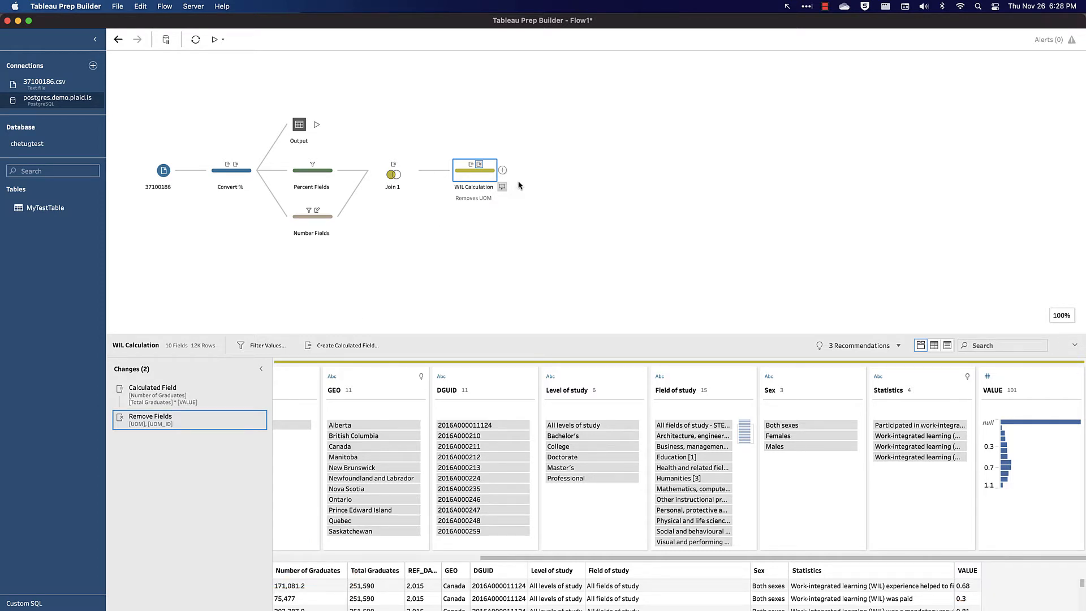
pyautogui.click(503, 171)
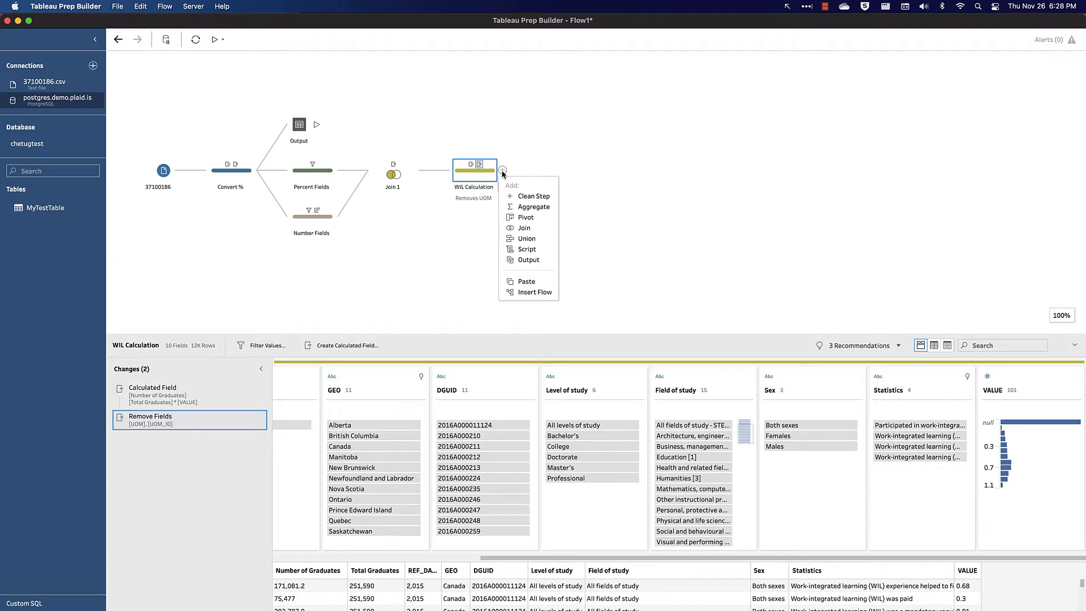
pyautogui.click(541, 215)
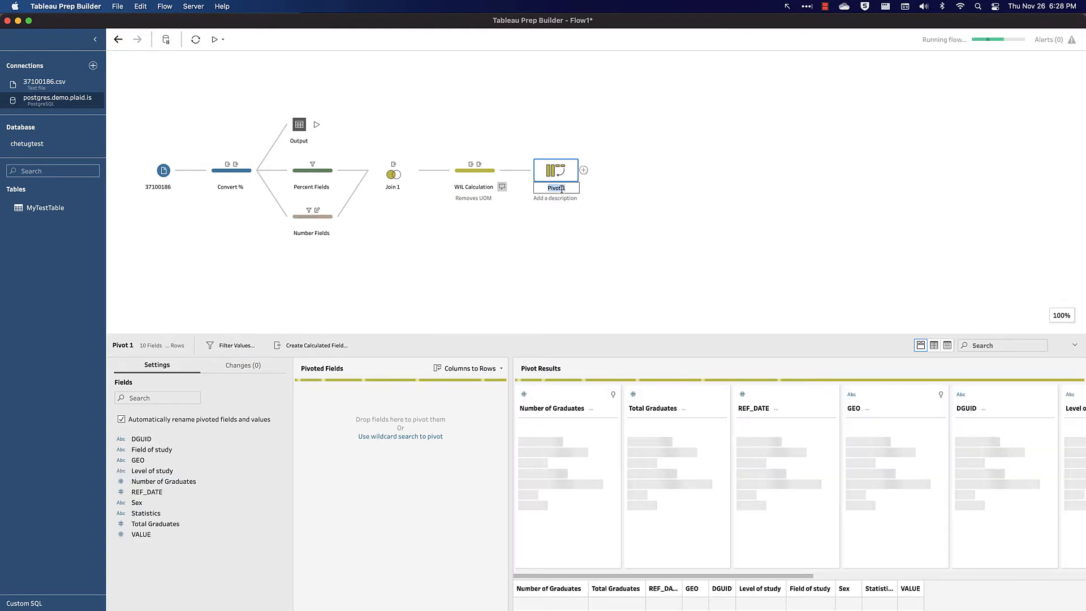
pyautogui.write('Pivot %')
pyautogui.press('Return')
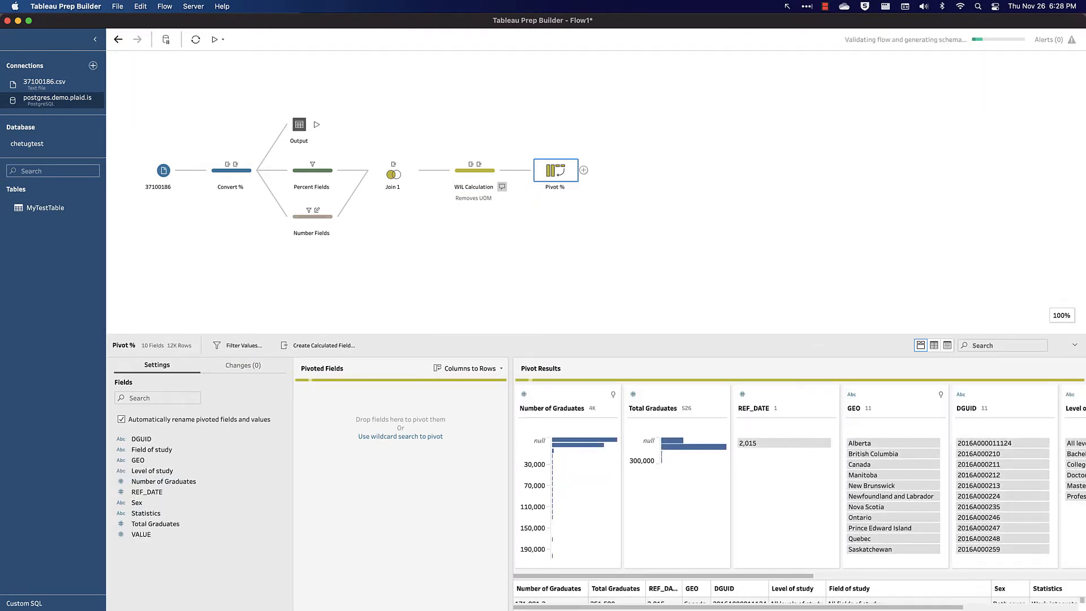
# - Switch the pivot type from Columns to Rows to Rows to Columns
pyautogui.hscroll(10, 714, 475)
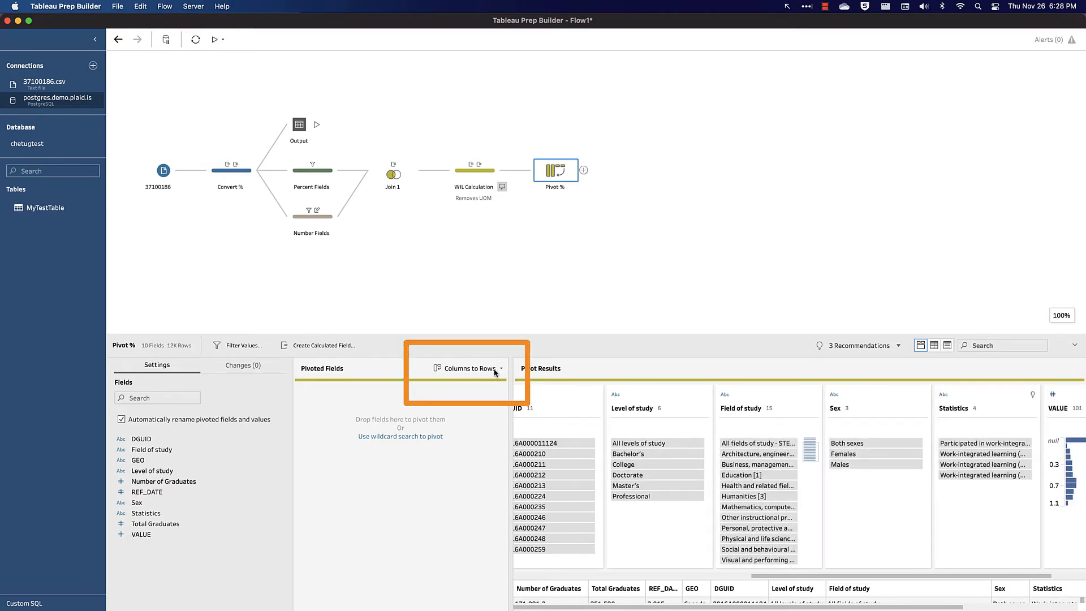
pyautogui.click(501, 368)
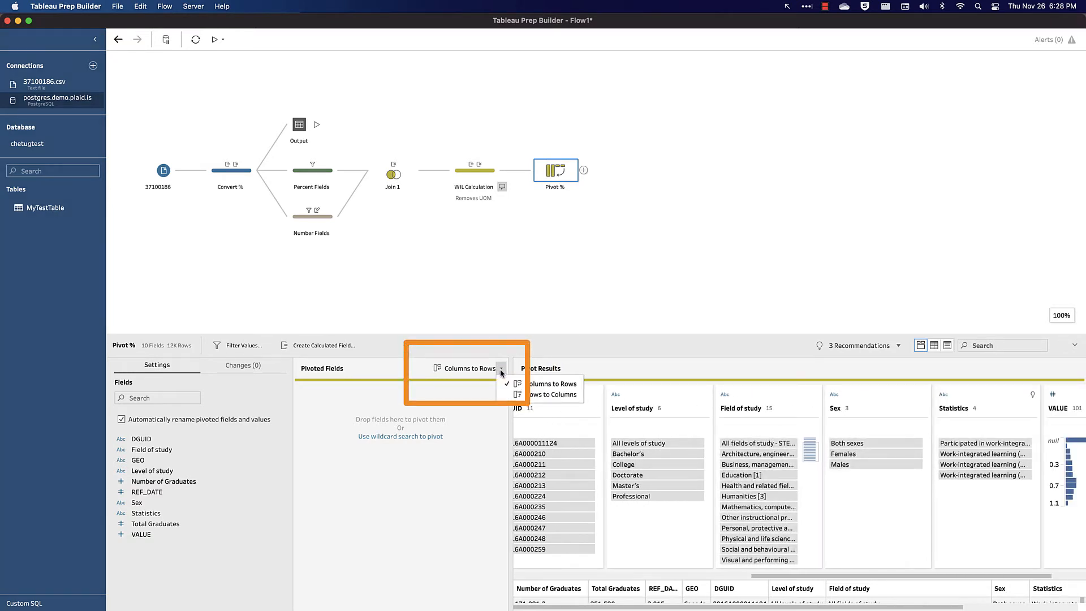
pyautogui.click(550, 395)
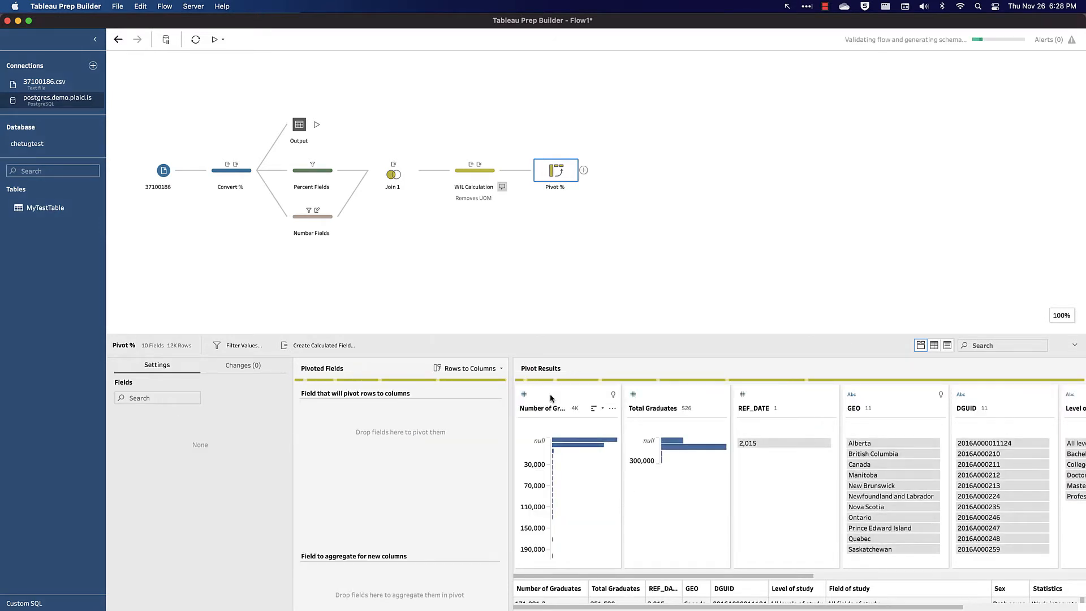
# - Pivot the Statistics field into columns and aggregate VALUE as SUM for the new columns
pyautogui.hscroll(9, 843, 502)
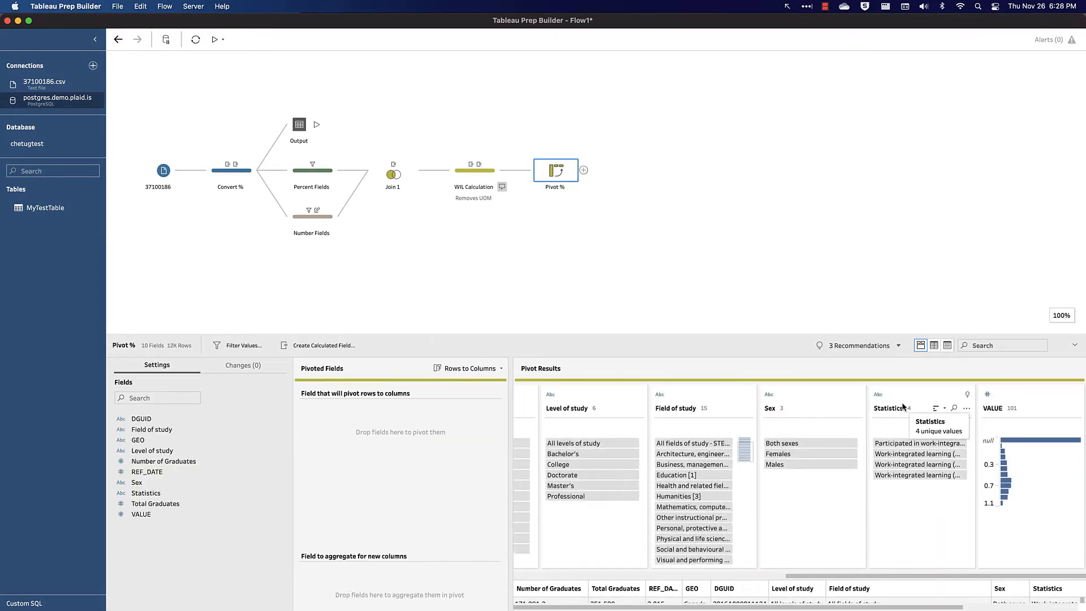
pyautogui.click(879, 434)
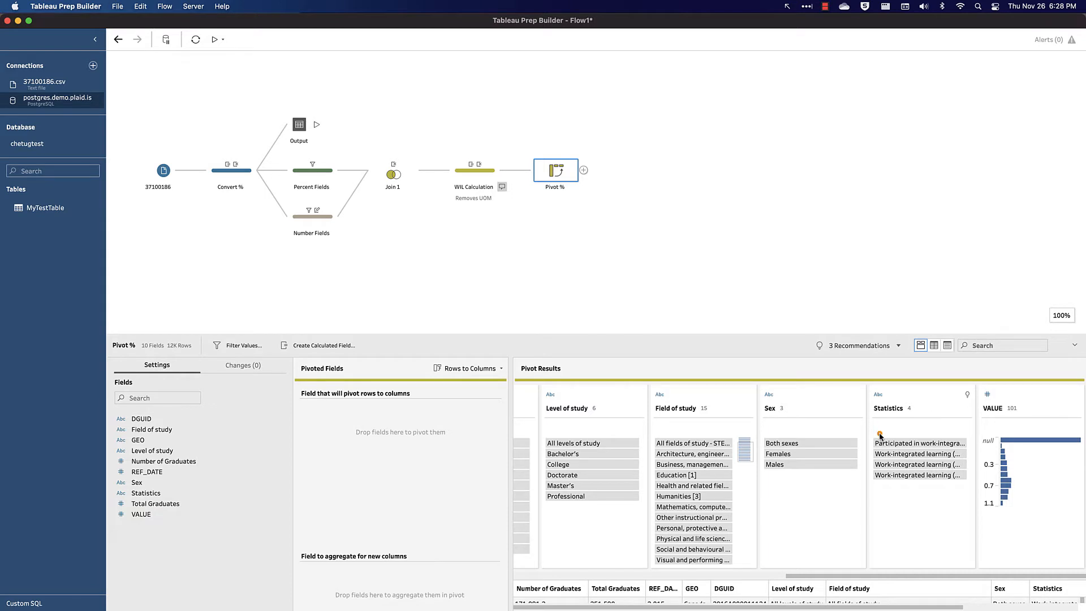
pyautogui.moveTo(879, 434); pyautogui.dragTo(362, 450)
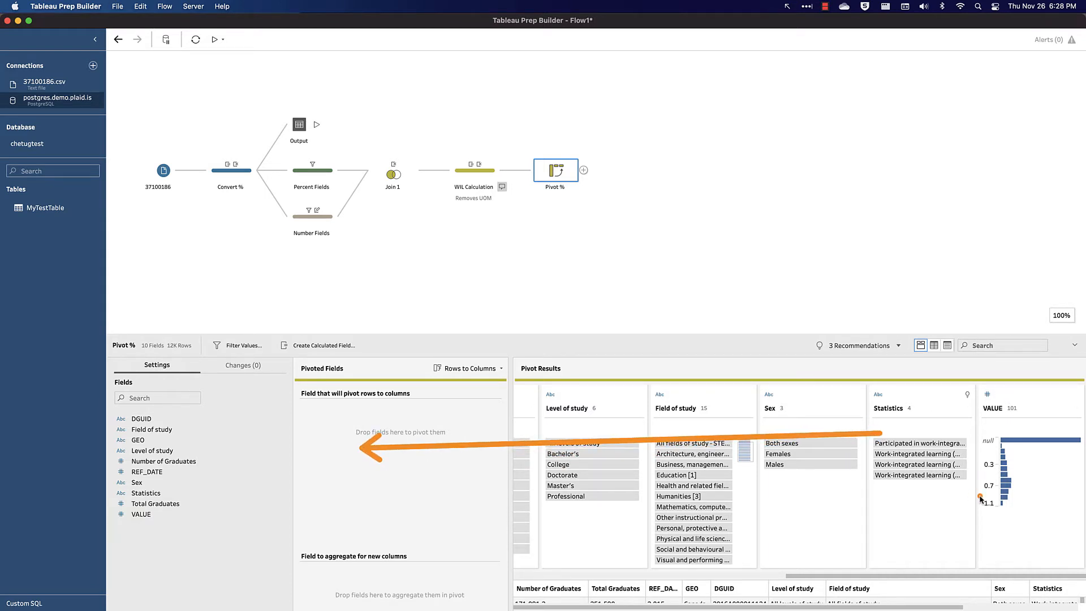
pyautogui.moveTo(984, 498); pyautogui.dragTo(467, 582)
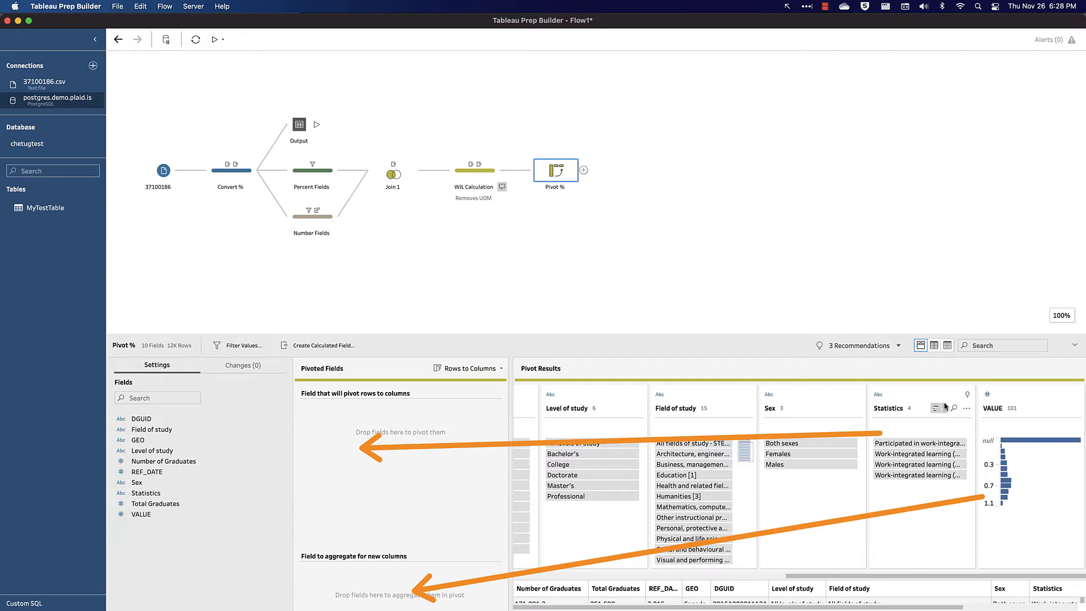
pyautogui.moveTo(917, 396); pyautogui.dragTo(436, 484)
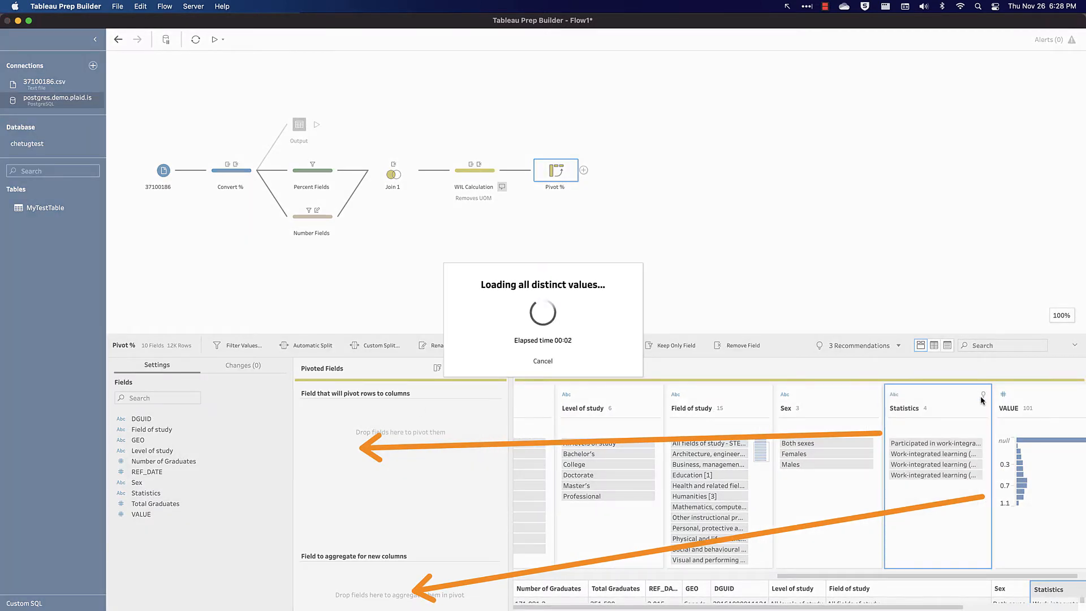
pyautogui.moveTo(1009, 408); pyautogui.dragTo(395, 574)
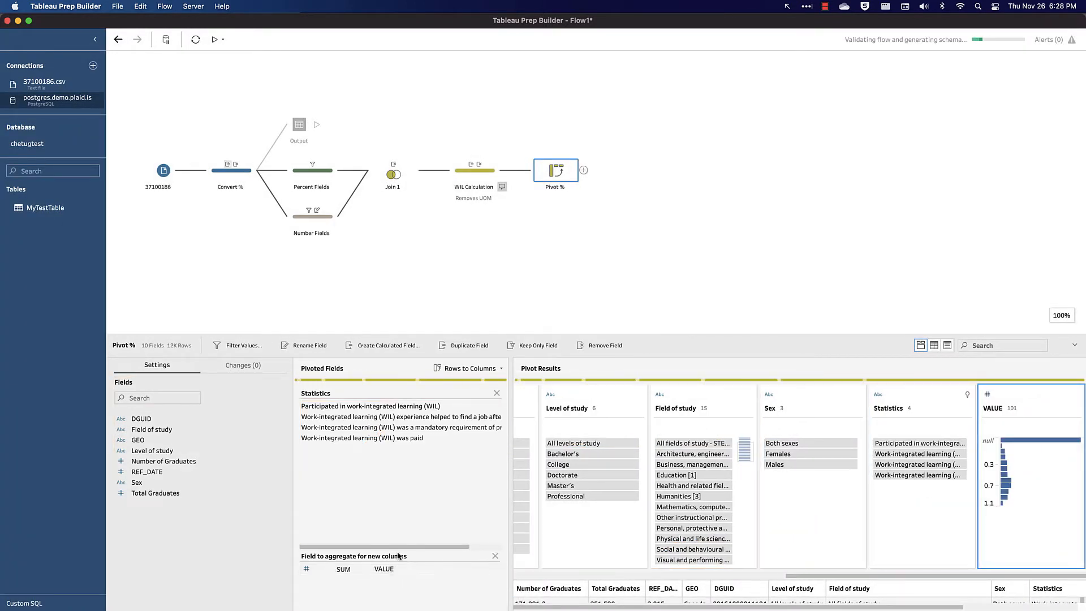
# - Remove the Number of Graduates and Total Graduates fields from the pivot results
pyautogui.hscroll(-10, 612, 439)
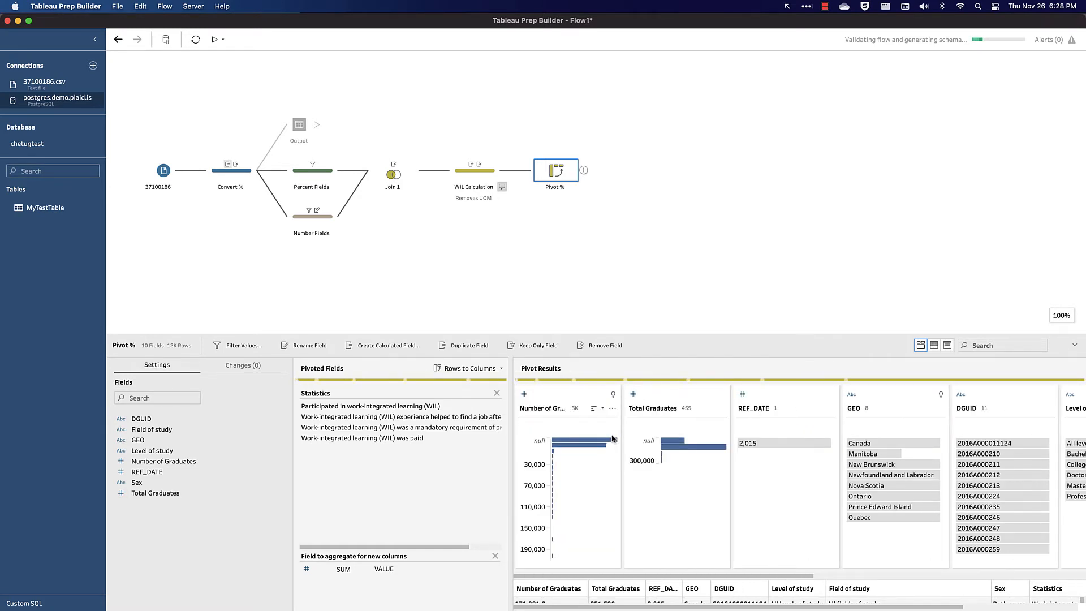
pyautogui.click(559, 395)
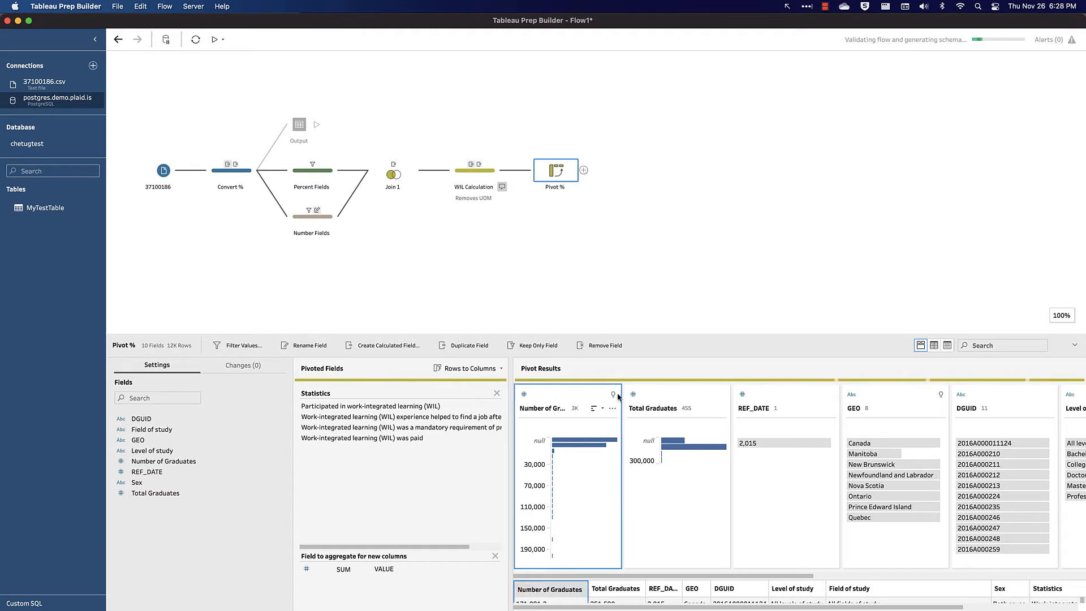
pyautogui.keyDown('super'); pyautogui.click(655, 398); pyautogui.keyUp('super')
pyautogui.rightClick(655, 398)
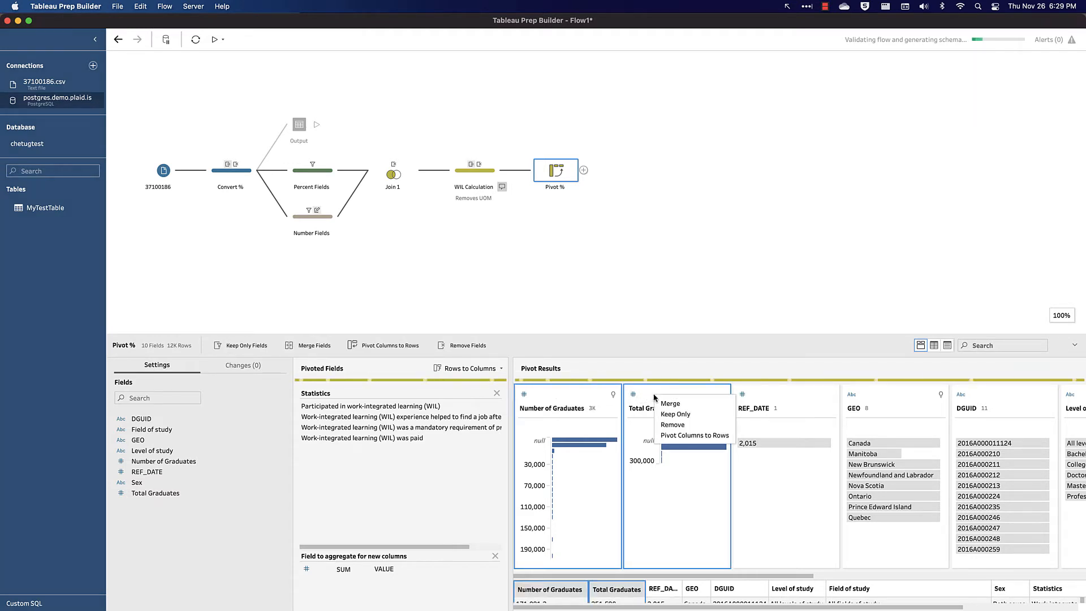
pyautogui.click(673, 424)
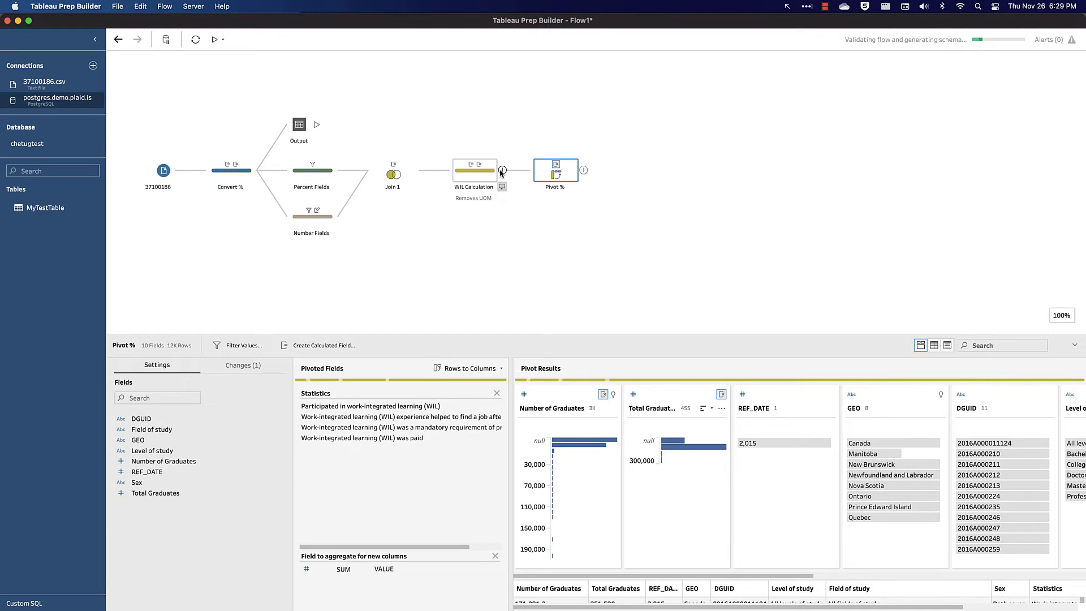
# - Add a second pivot step branching from WIL Calculation and name it Pivot # Grads
pyautogui.click(502, 171)
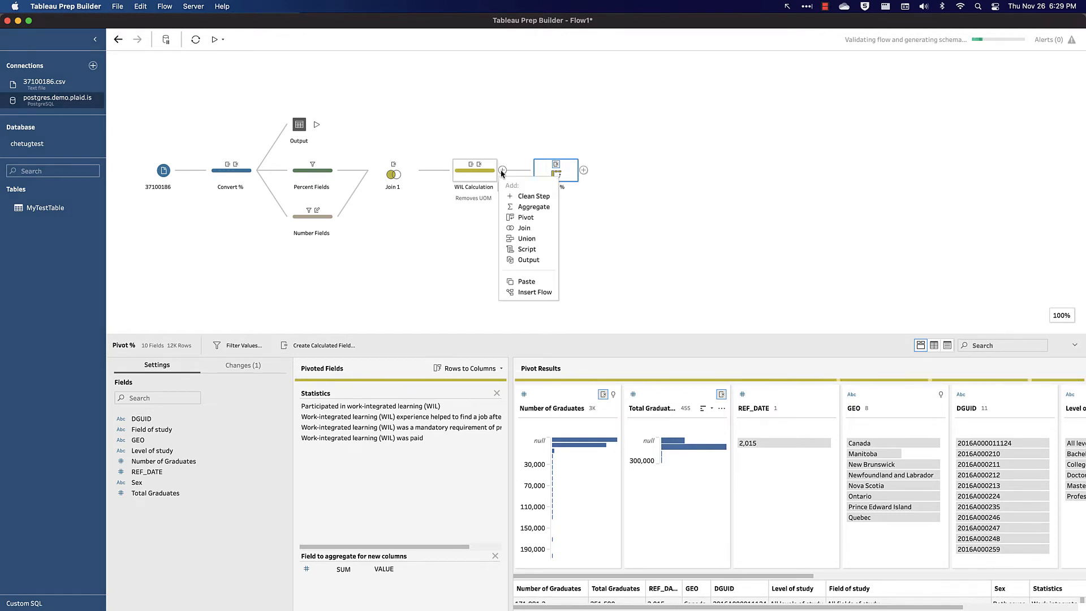
pyautogui.click(519, 218)
pyautogui.moveTo(557, 132); pyautogui.dragTo(555, 218)
pyautogui.doubleClick(557, 233)
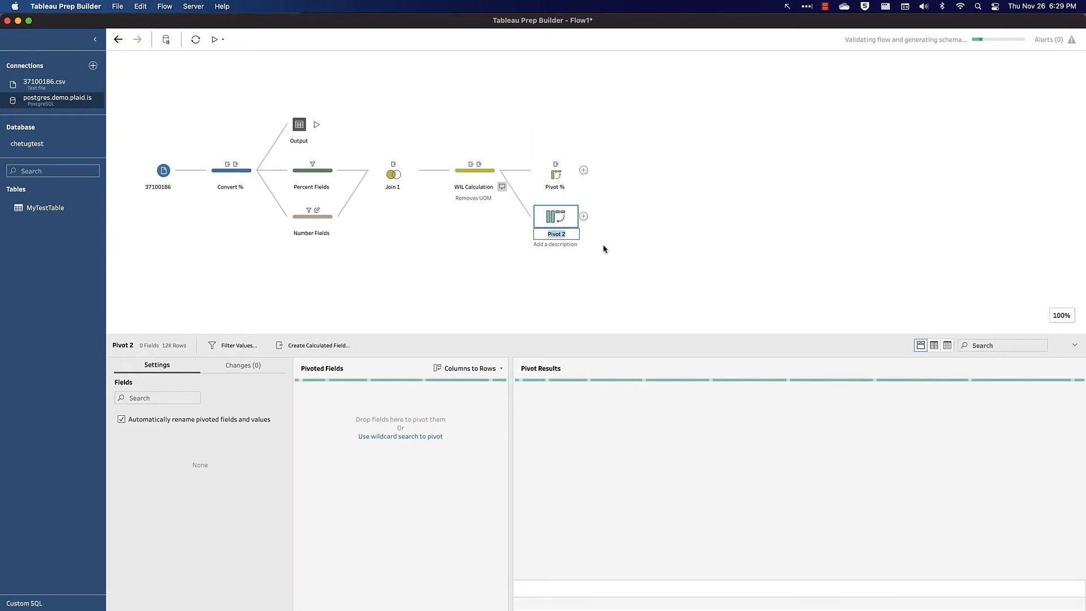
pyautogui.write('Pivot # Grads')
pyautogui.press('Return')
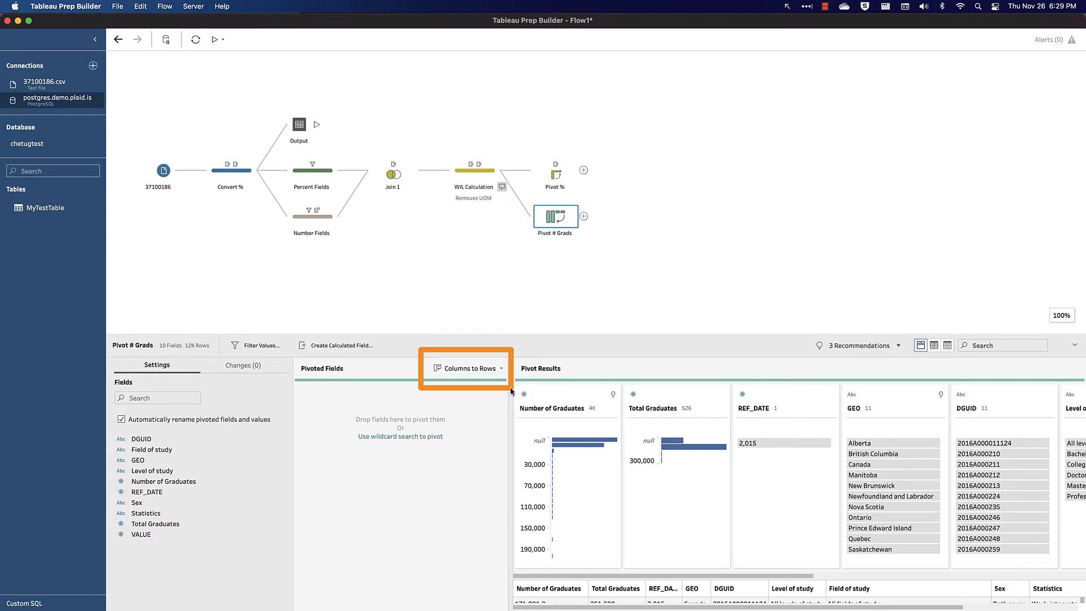
# - Set the pivot to Rows to Columns, pivot the Statistics field into columns, and aggregate Number of Graduates as SUM
pyautogui.click(501, 369)
pyautogui.click(544, 395)
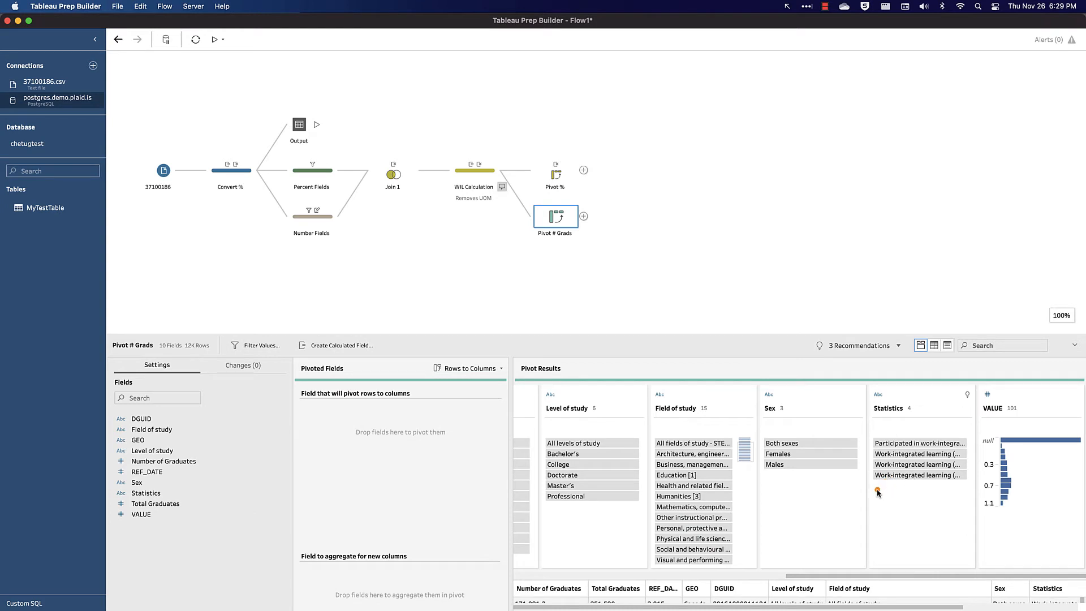
pyautogui.moveTo(877, 490); pyautogui.dragTo(364, 454)
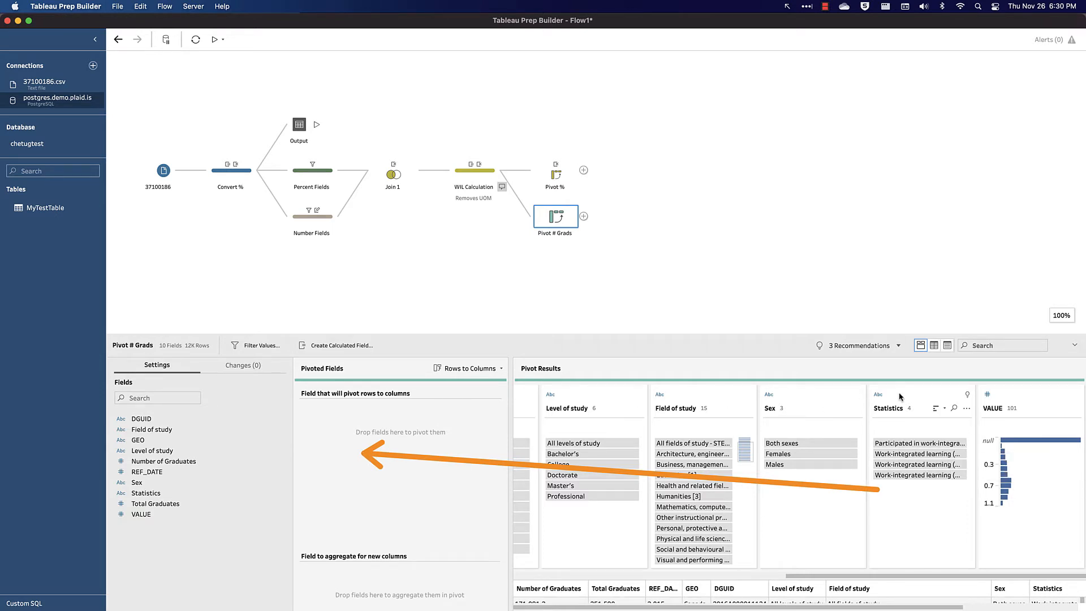
pyautogui.moveTo(900, 396); pyautogui.dragTo(358, 415)
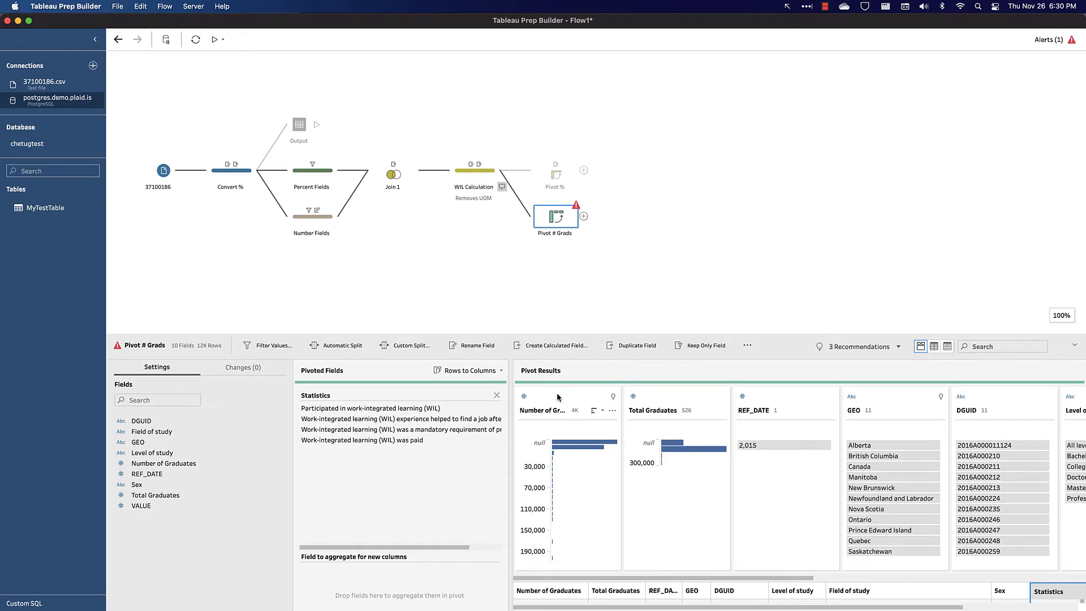
pyautogui.moveTo(557, 396); pyautogui.dragTo(376, 580)
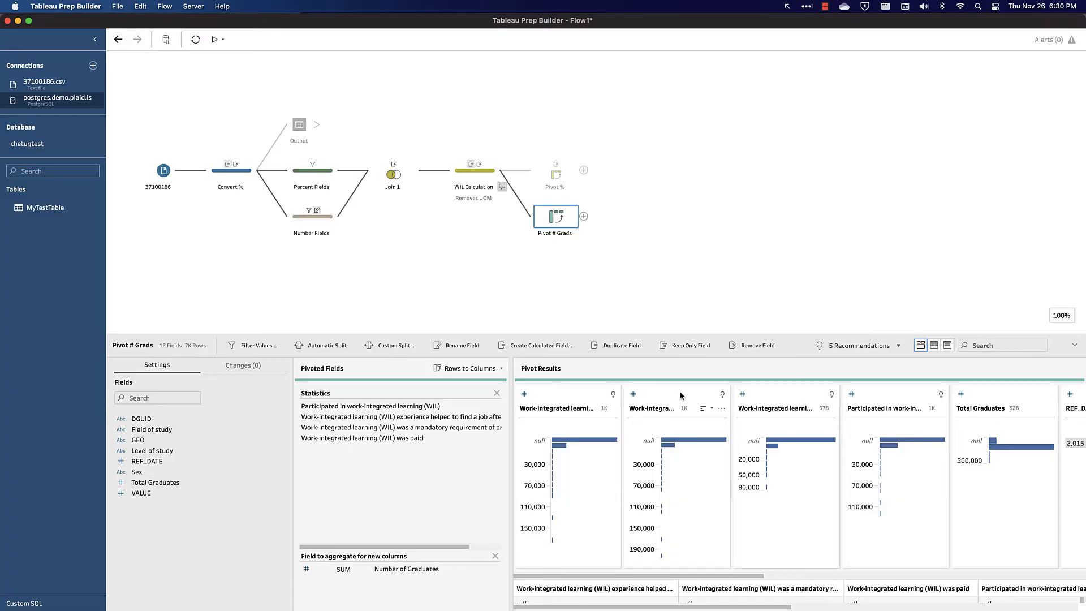
# - Remove the Total Graduates and VALUE fields from the Pivot # Grads results
pyautogui.hscroll(6, 679, 396)
pyautogui.hscroll(1, 680, 394)
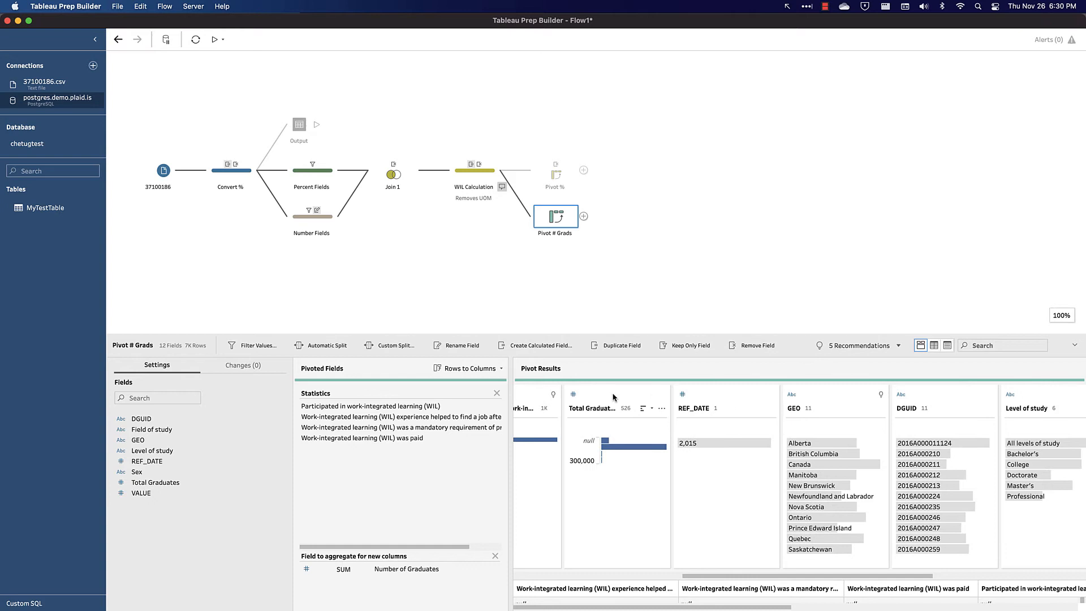
pyautogui.click(661, 408)
pyautogui.click(687, 585)
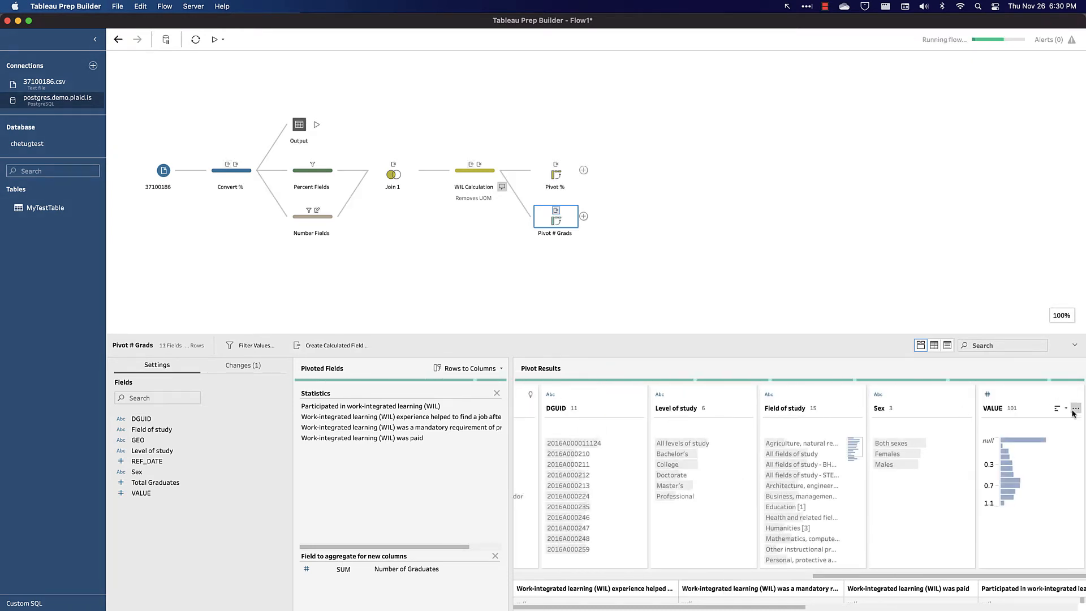
pyautogui.click(1075, 408)
pyautogui.click(1026, 582)
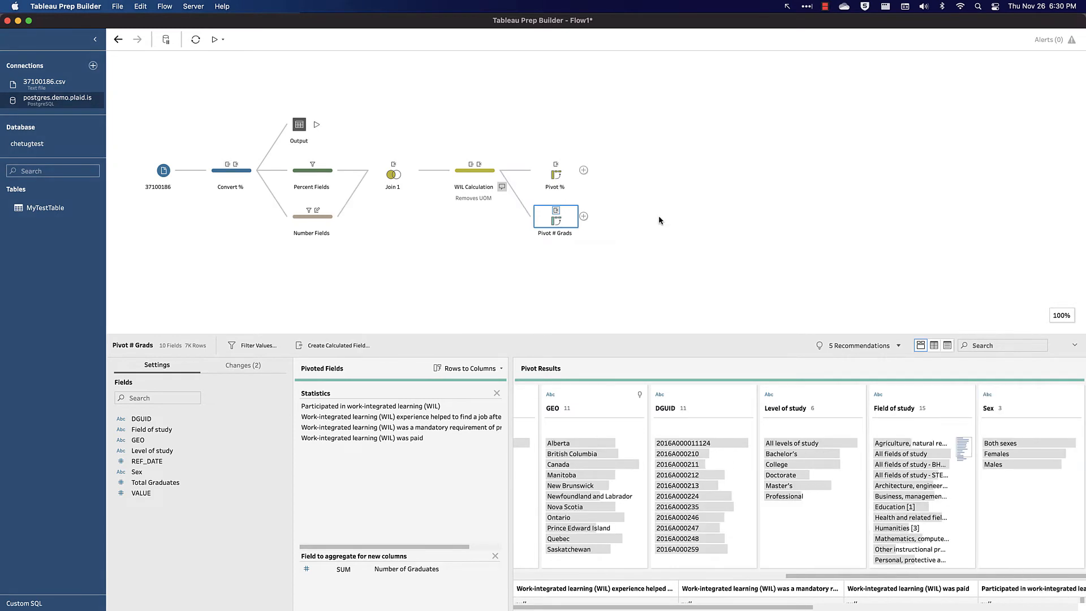
# - Add an Aggregate step after Pivot % grouping by DGUID, Field of study, GEO, Level of study, REF_DATE and Sex
pyautogui.click(583, 171)
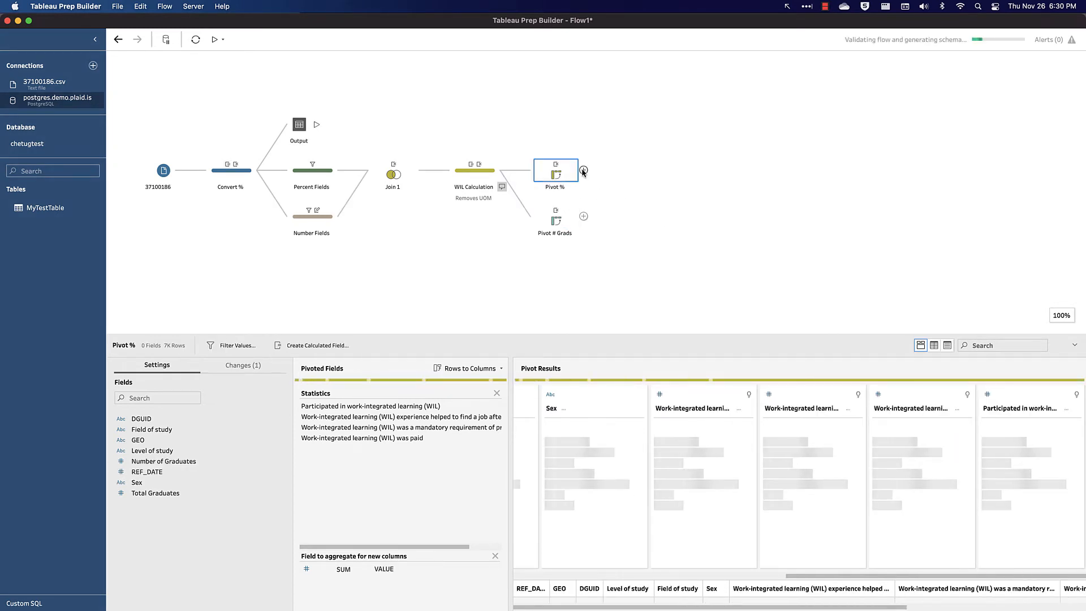
pyautogui.click(584, 170)
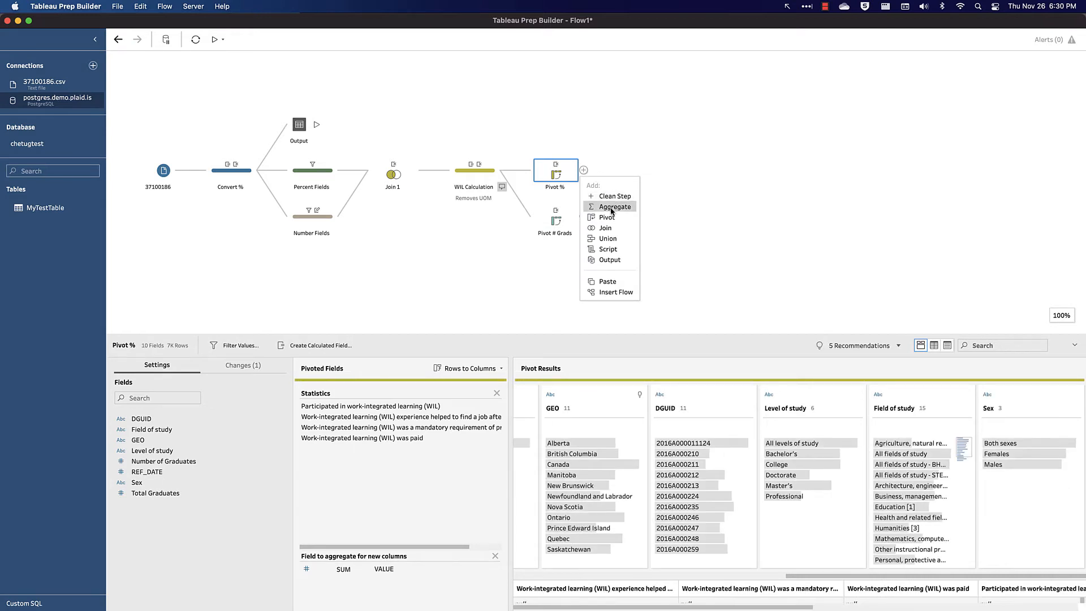
pyautogui.click(611, 207)
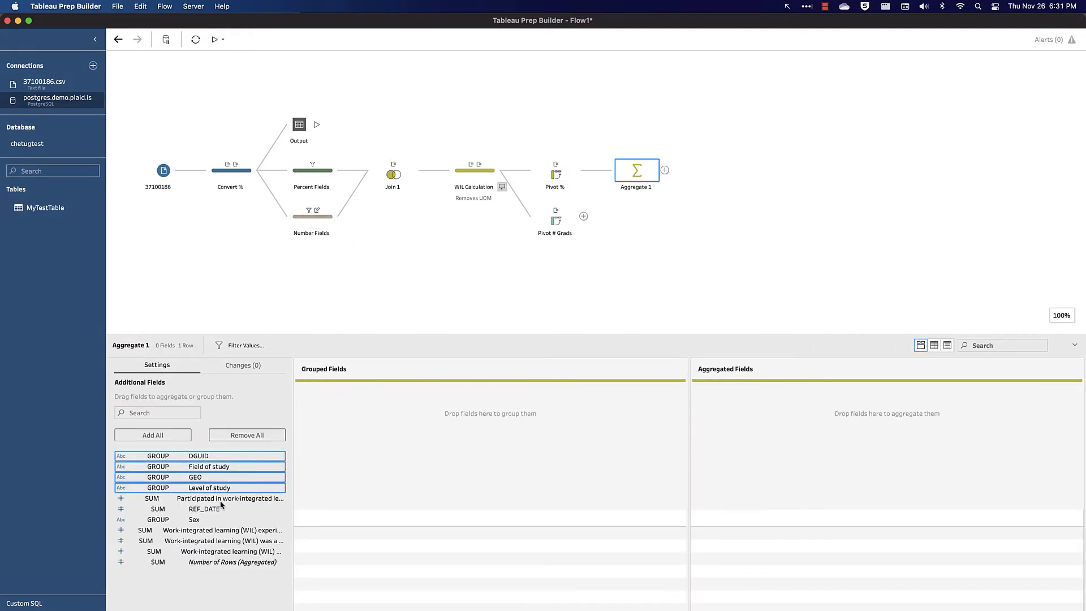
pyautogui.click(210, 510)
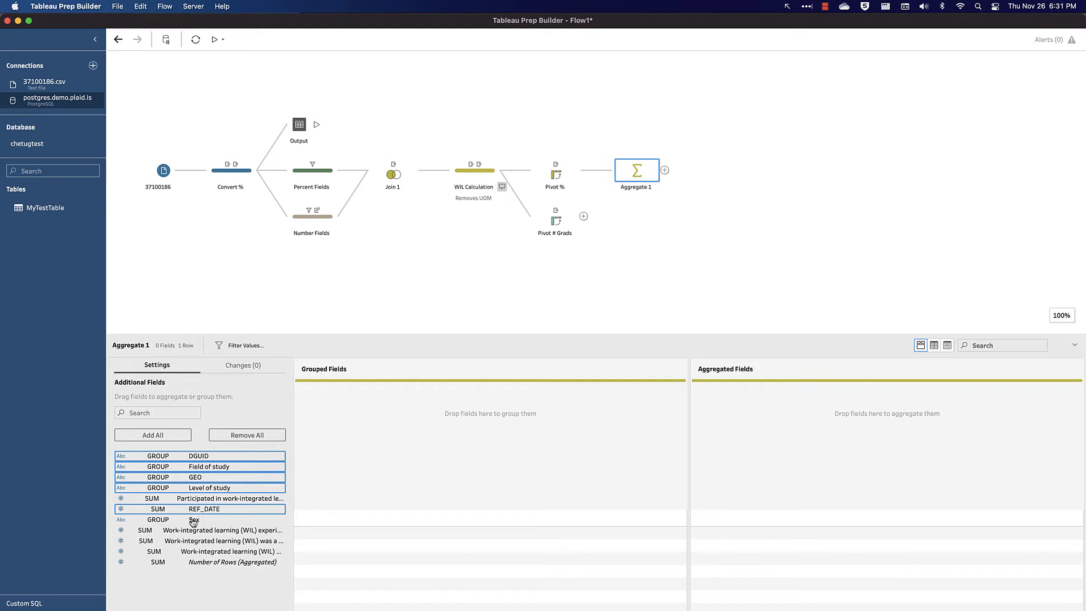
pyautogui.keyDown('shift'); pyautogui.click(195, 520); pyautogui.keyUp('shift')
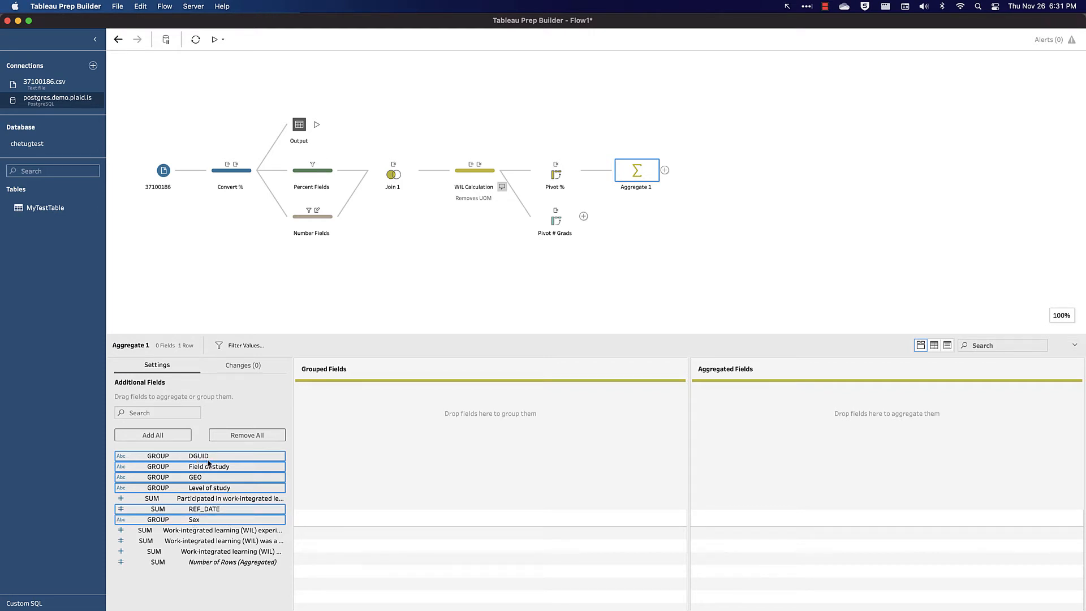
pyautogui.moveTo(210, 464); pyautogui.dragTo(410, 430)
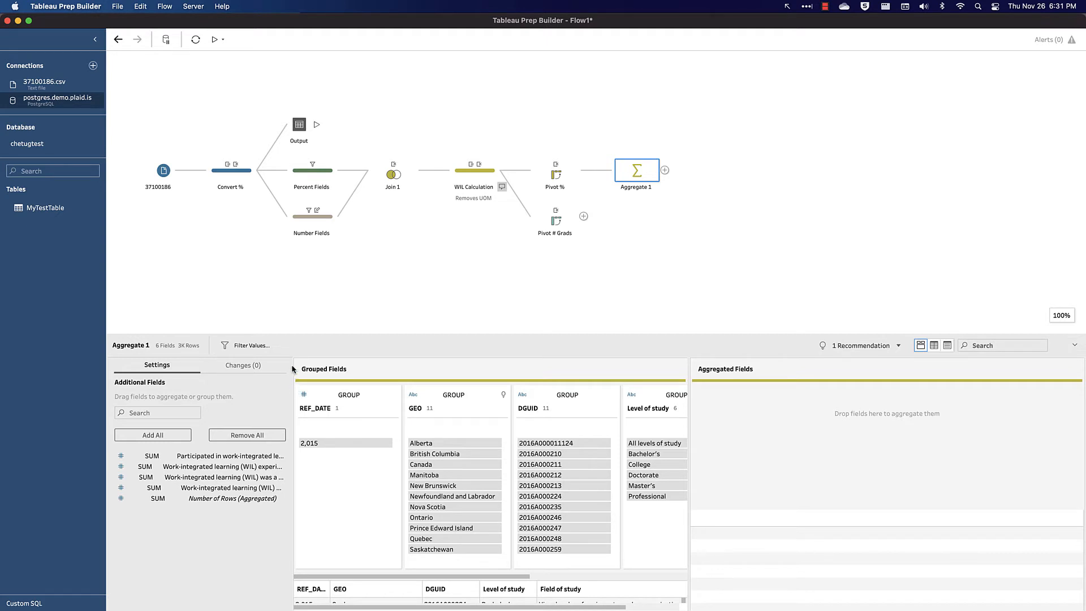
# - Add the four work-integrated learning fields to the aggregated fields as SUM
pyautogui.click(236, 457)
pyautogui.keyDown('shift'); pyautogui.click(215, 487); pyautogui.keyUp('shift')
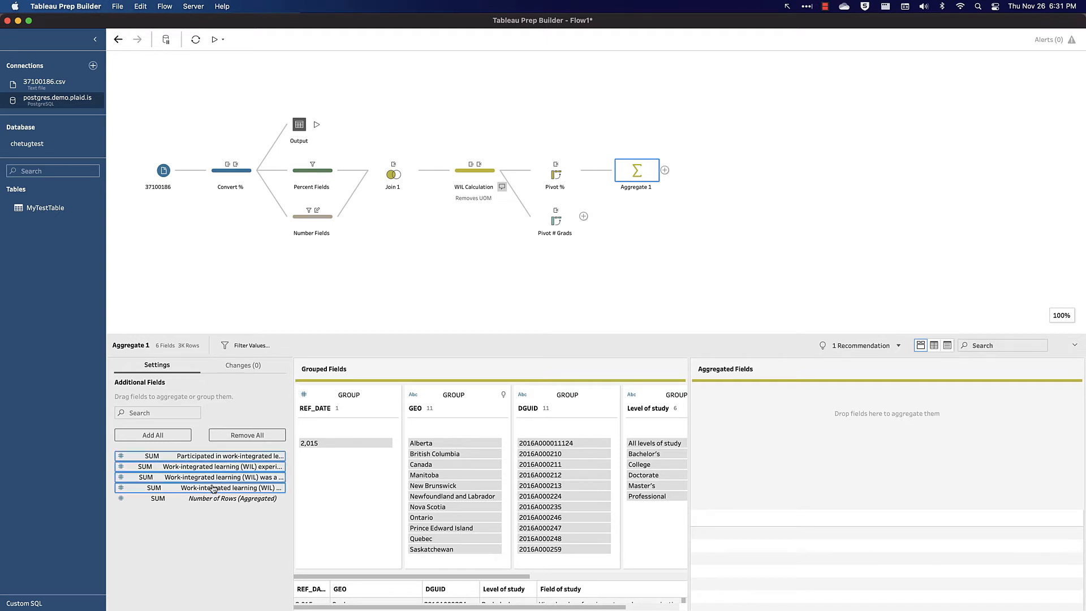
pyautogui.moveTo(211, 470); pyautogui.dragTo(836, 447)
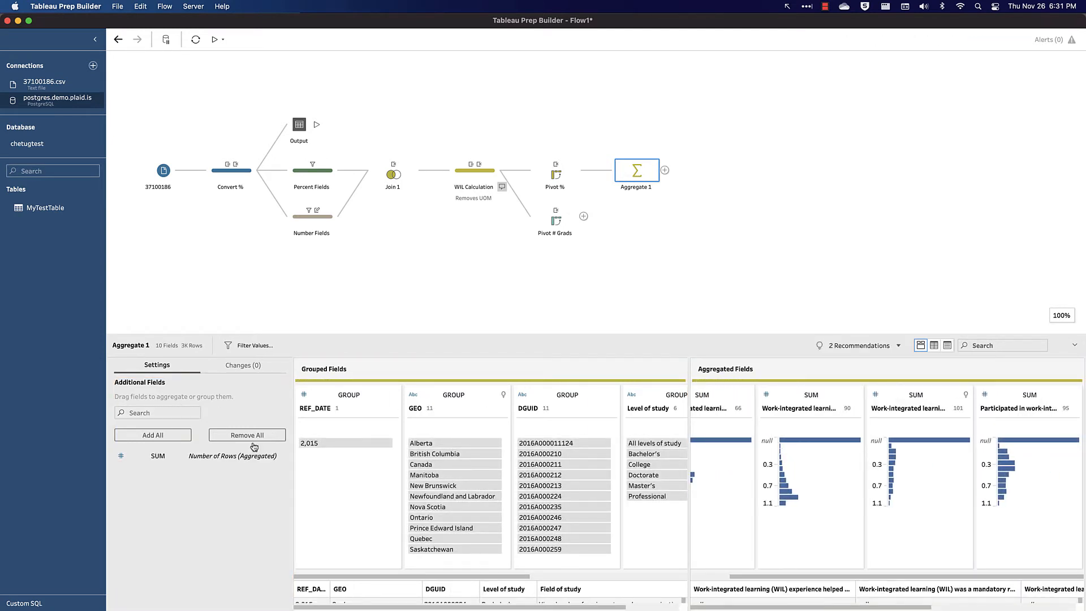
# - Rename the job-after-graduation aggregated field to WIL - Job After Graduation (%)
pyautogui.hscroll(-2, 782, 453)
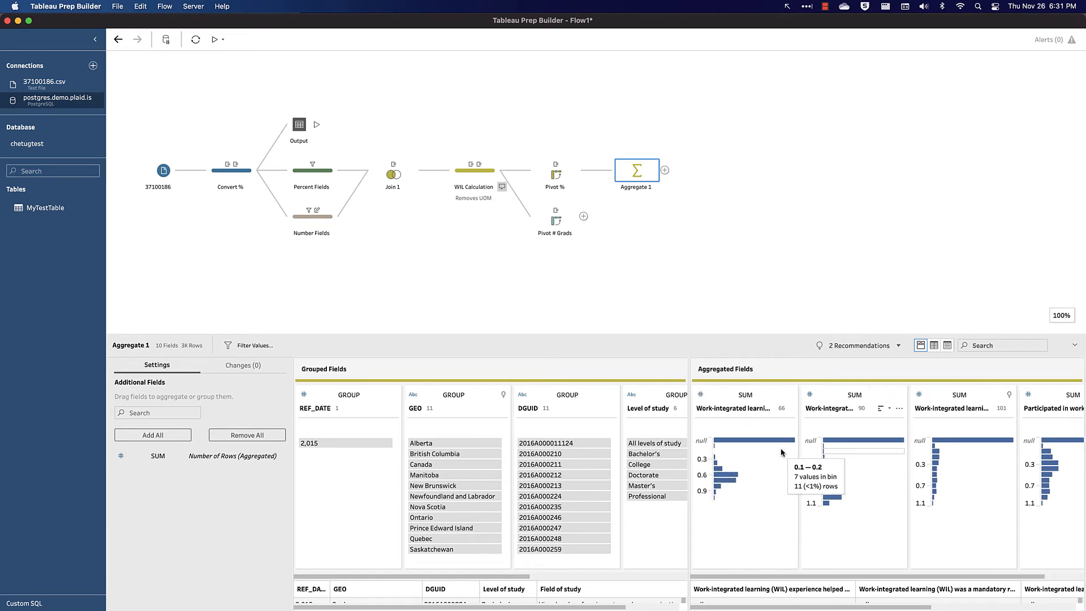
pyautogui.doubleClick(721, 410)
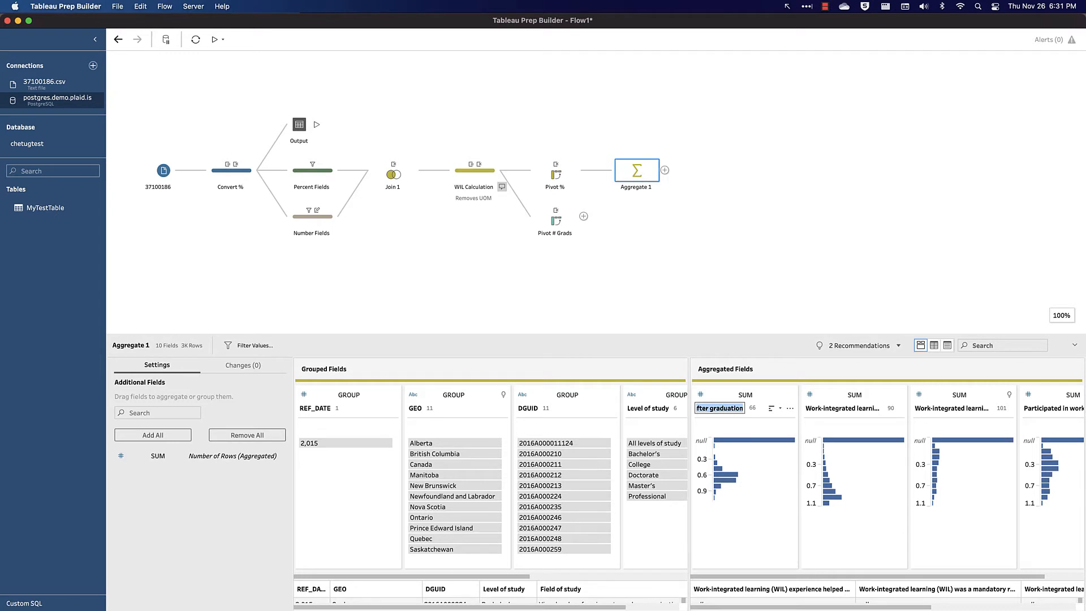
pyautogui.write('WIL - Job After gradu')
pyautogui.press('BackSpace')
pyautogui.press('BackSpace')
pyautogui.press('BackSpace')
pyautogui.press('BackSpace')
pyautogui.write('radu')
pyautogui.press('Return')
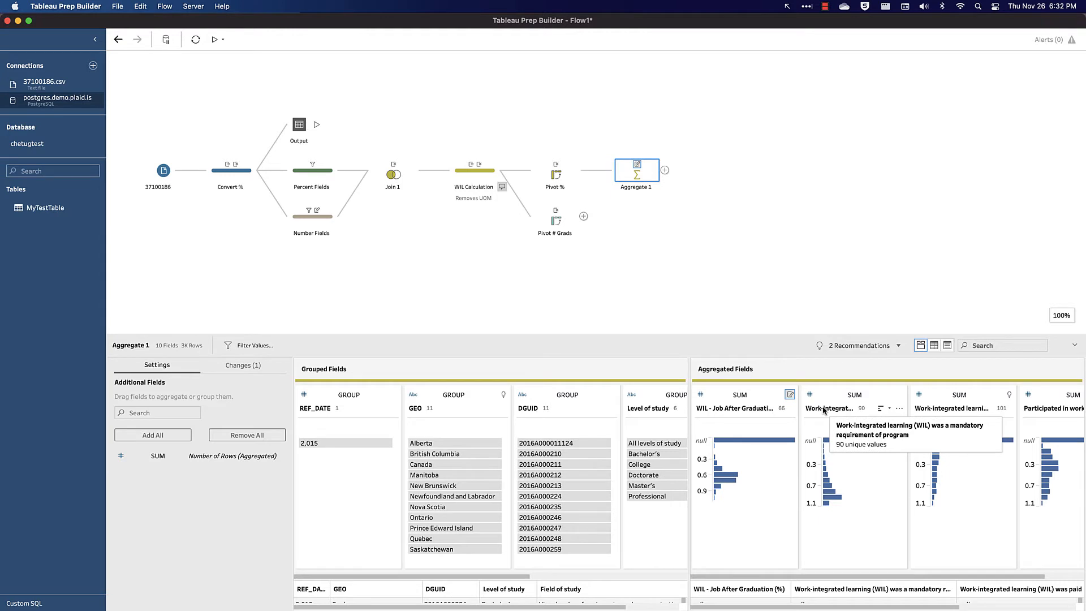
# - Rename the mandatory-requirement aggregated field to WIL - Required (%)
pyautogui.doubleClick(824, 408)
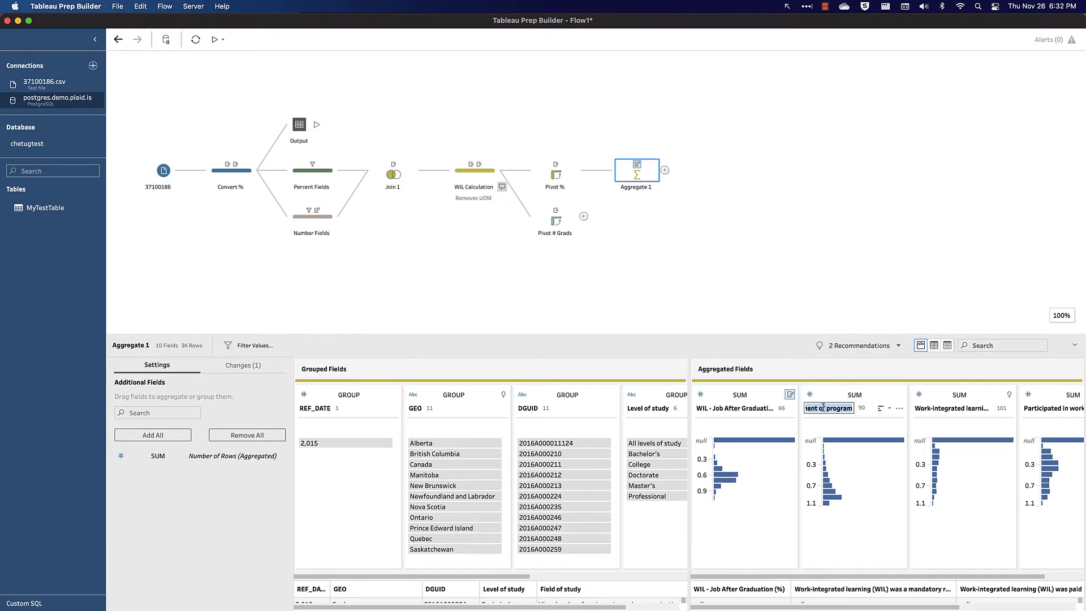
pyautogui.write('WIL - Required (%)')
pyautogui.press('Return')
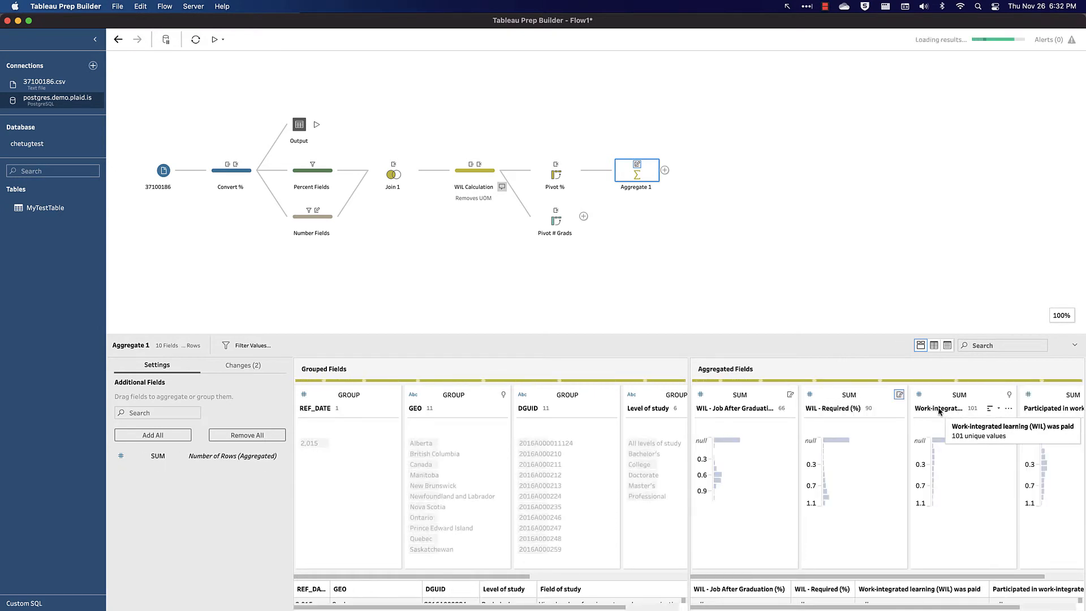
# - Rename the paid WIL aggregated field to WIL - Paid (%)
pyautogui.doubleClick(939, 408)
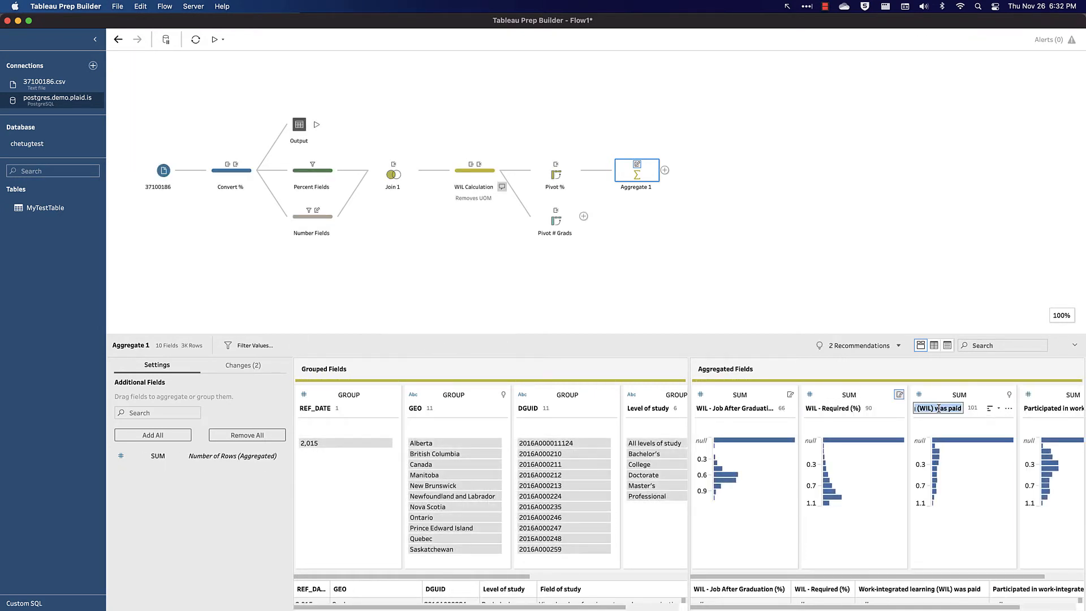
pyautogui.write('WIL - Paid (%)')
pyautogui.press('Return')
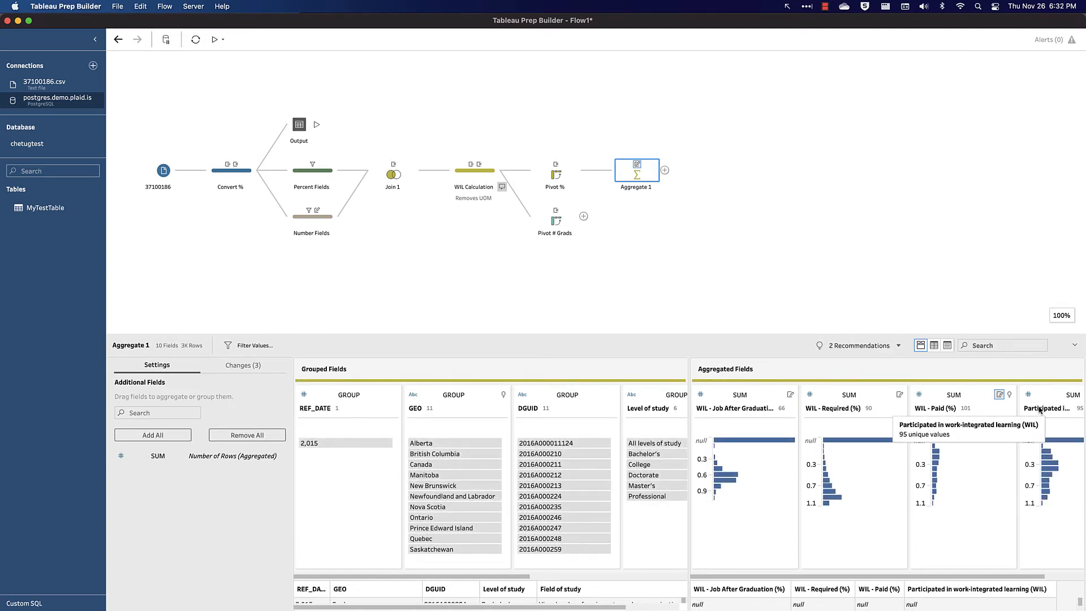
# - Rename the participated-in-WIL aggregated field to WIL - Participated (%)
pyautogui.hscroll(2, 1039, 410)
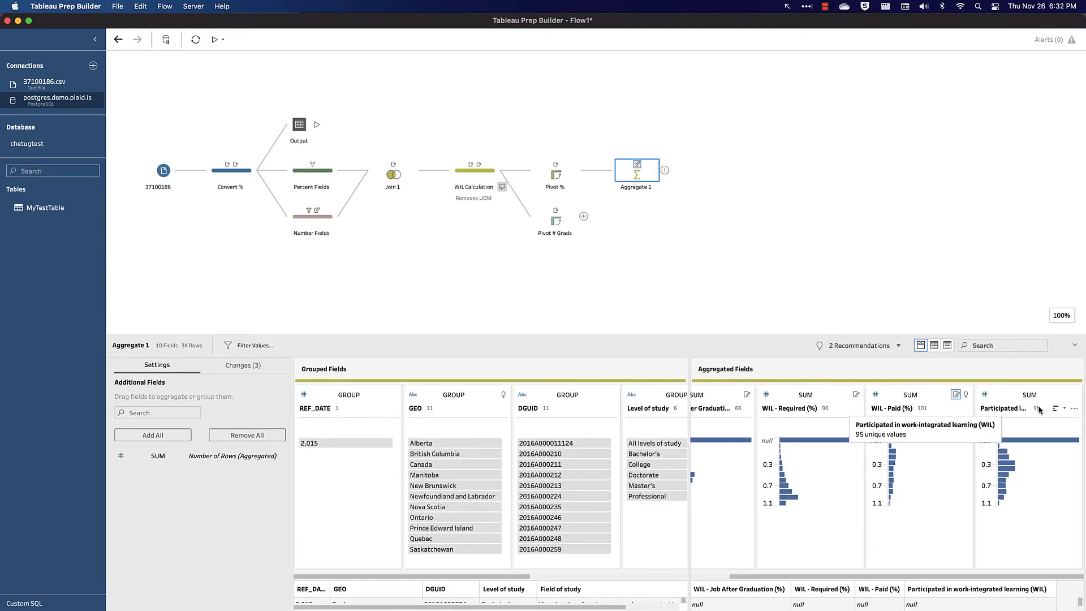
pyautogui.doubleClick(1012, 408)
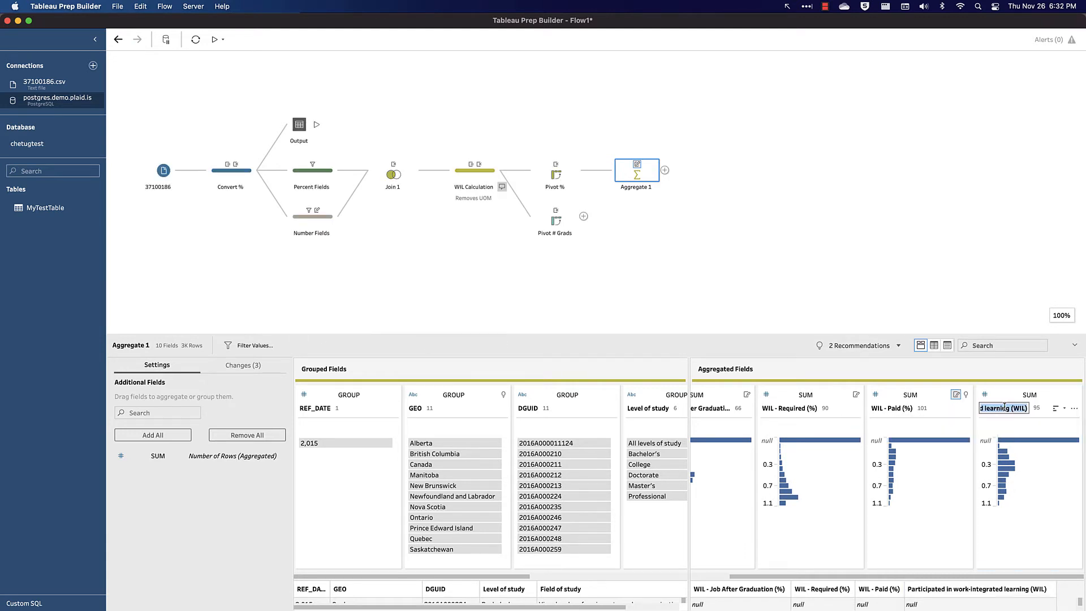
pyautogui.write('WIL - Participated (%)')
pyautogui.press('Return')
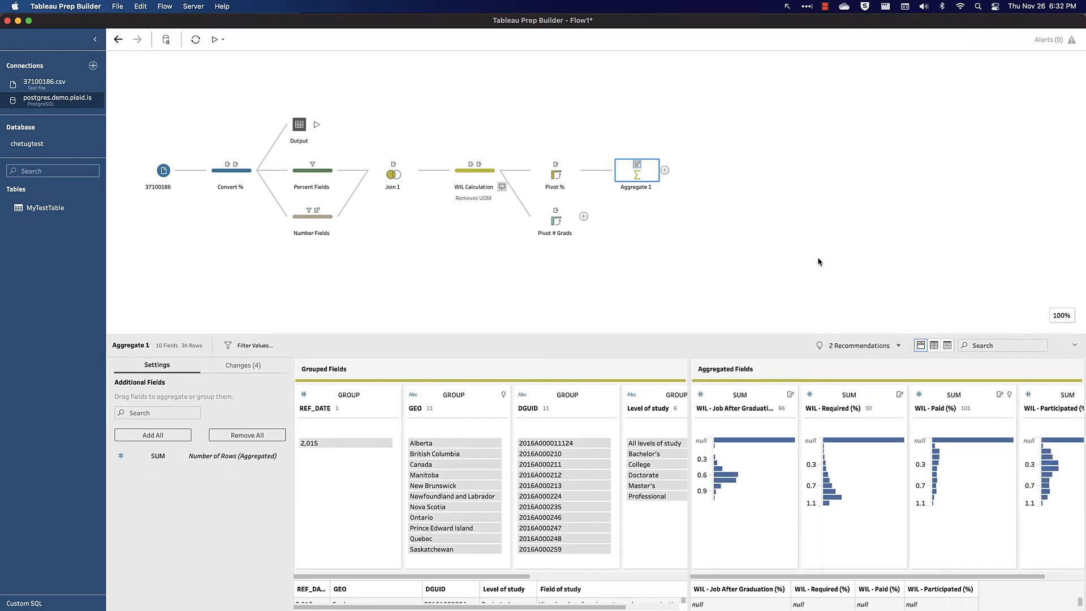
# - Rename the aggregate step to Aggregate %
pyautogui.doubleClick(644, 189)
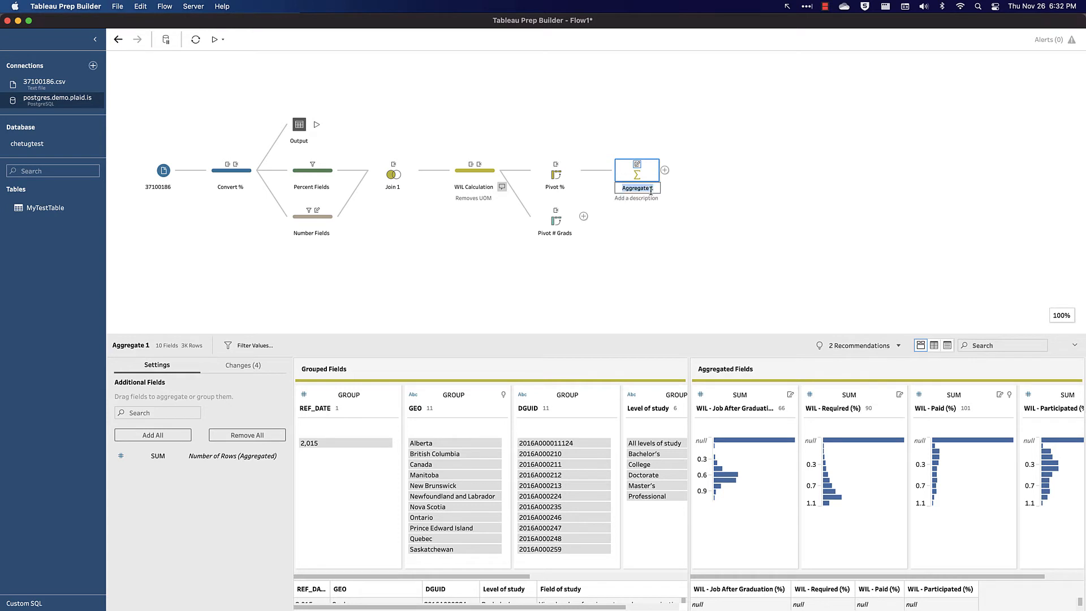
pyautogui.click(652, 188)
pyautogui.press('BackSpace')
pyautogui.write('%')
pyautogui.press('Return')
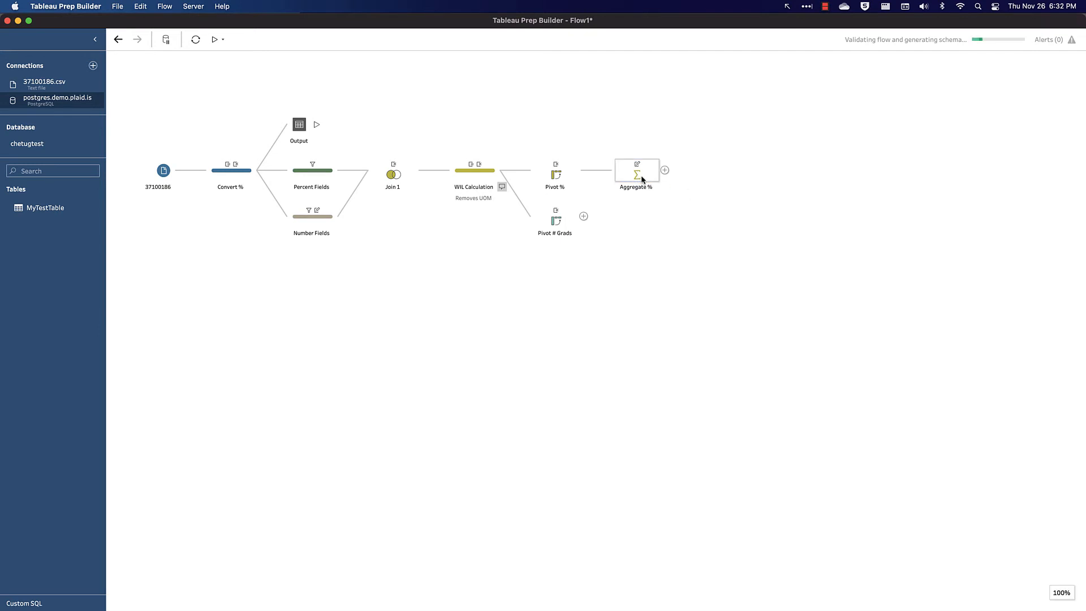
# - Copy and paste the Aggregate % step, placing the copy beside Pivot # Grads
pyautogui.rightClick(641, 178)
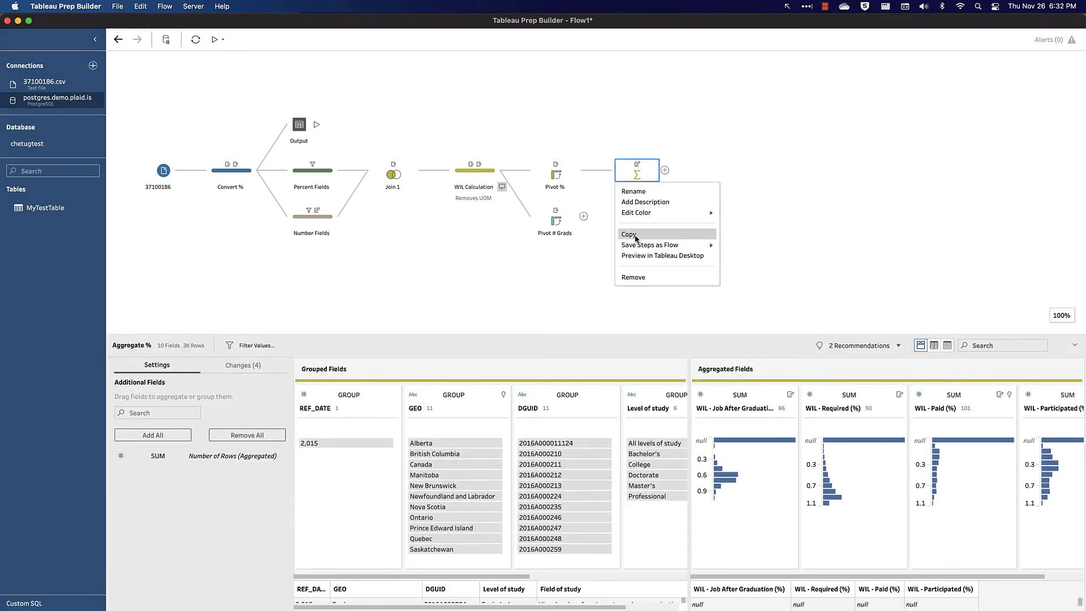
pyautogui.click(632, 233)
pyautogui.rightClick(631, 232)
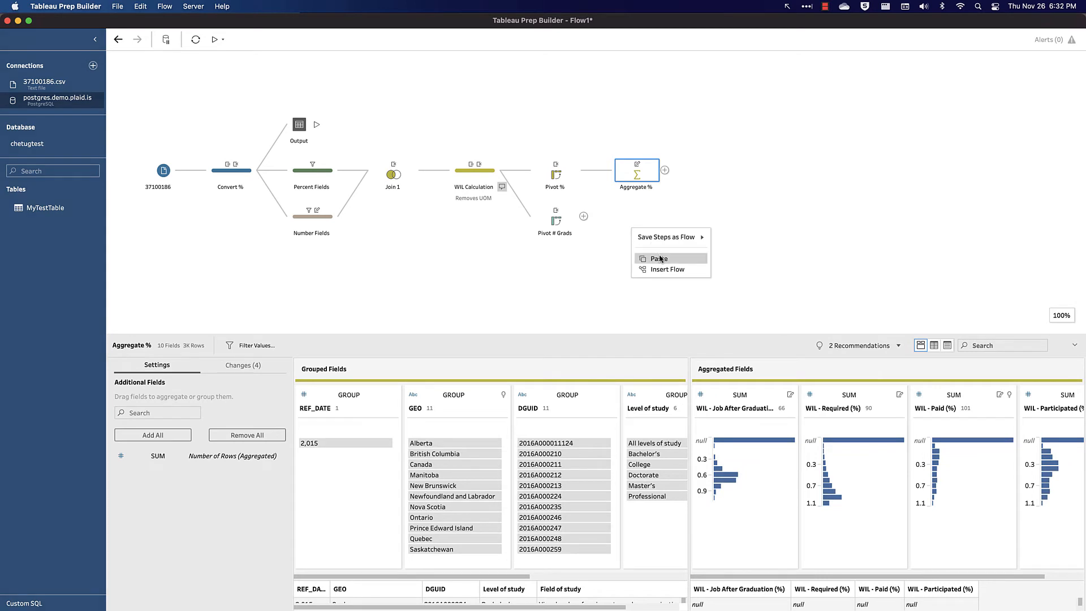
pyautogui.click(659, 253)
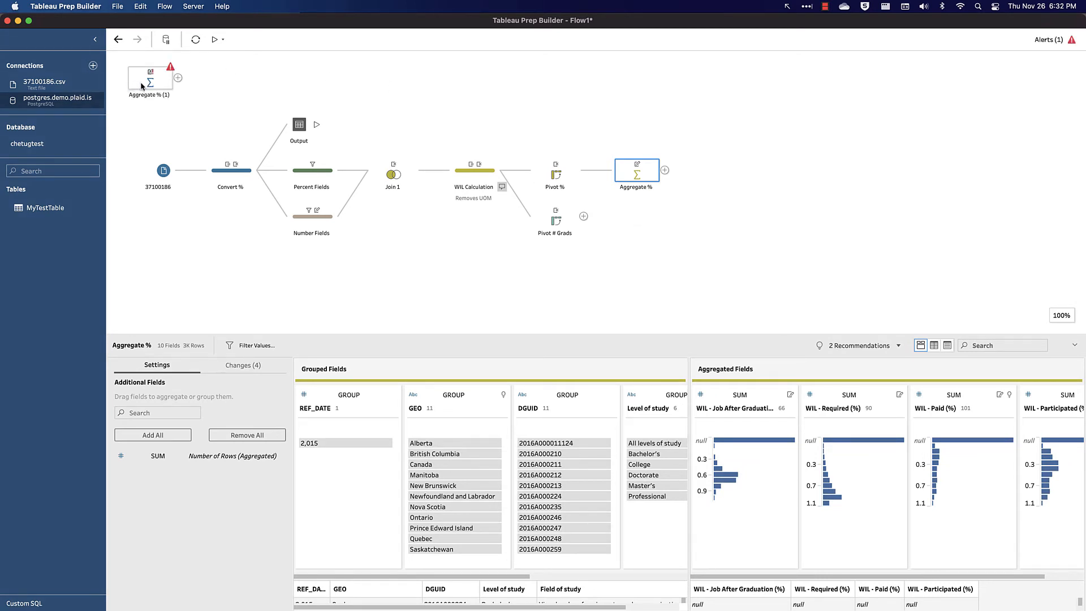
pyautogui.moveTo(142, 85); pyautogui.dragTo(650, 221)
# - Rename the copied step Aggregate # and connect Pivot # Grads to it
pyautogui.doubleClick(652, 235)
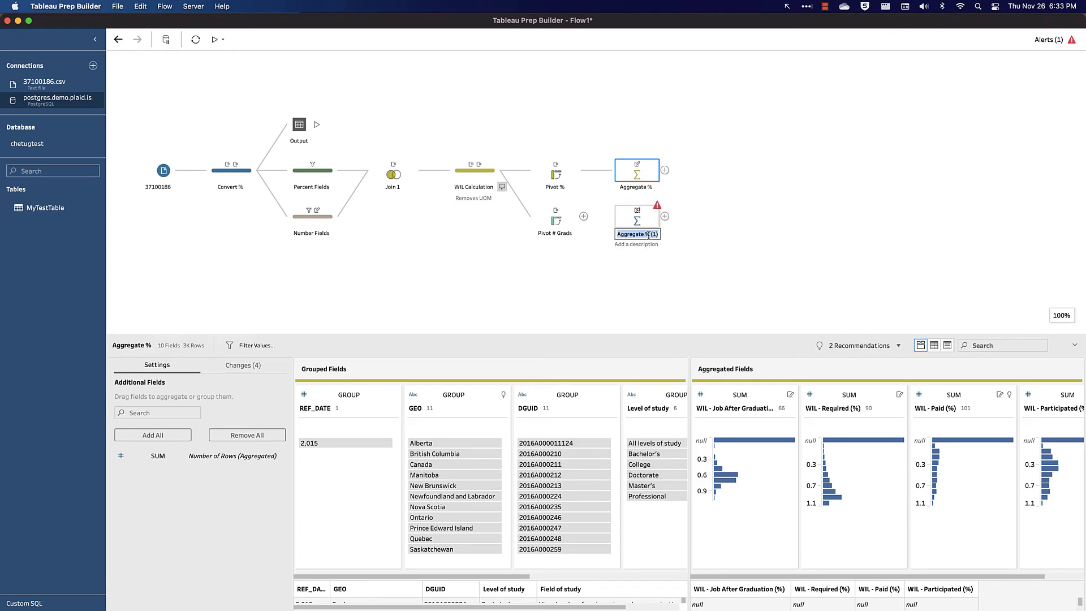
pyautogui.moveTo(645, 234); pyautogui.dragTo(659, 234)
pyautogui.write('#')
pyautogui.press('Return')
pyautogui.moveTo(561, 220); pyautogui.dragTo(610, 219)
pyautogui.click(636, 223)
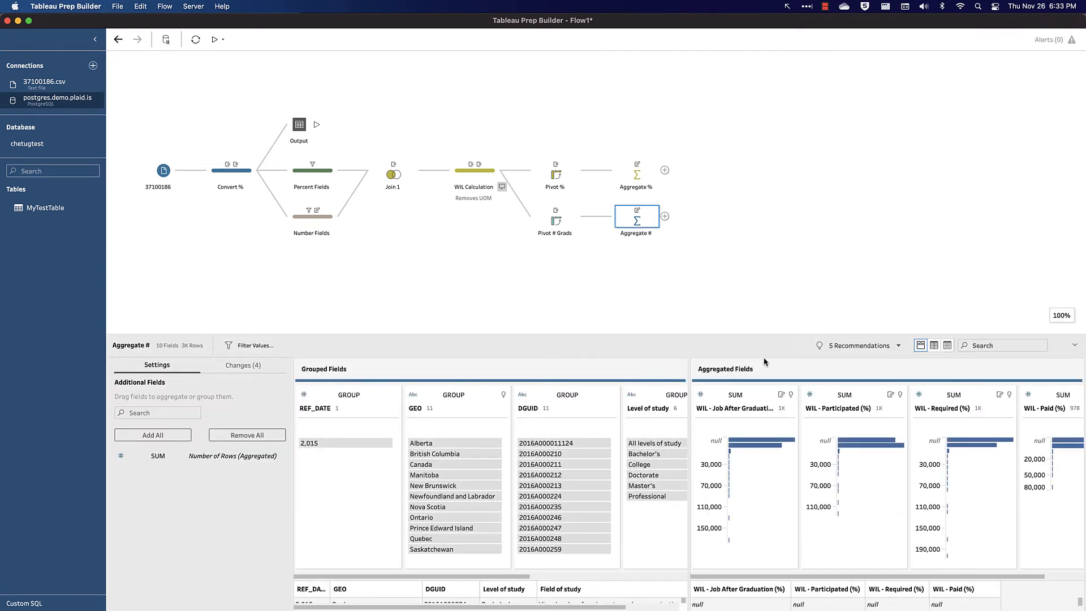
# - Rename the Job After Graduation and Required aggregated fields in Aggregate # to end with (N) instead of (%)
pyautogui.moveTo(769, 336); pyautogui.dragTo(782, 280)
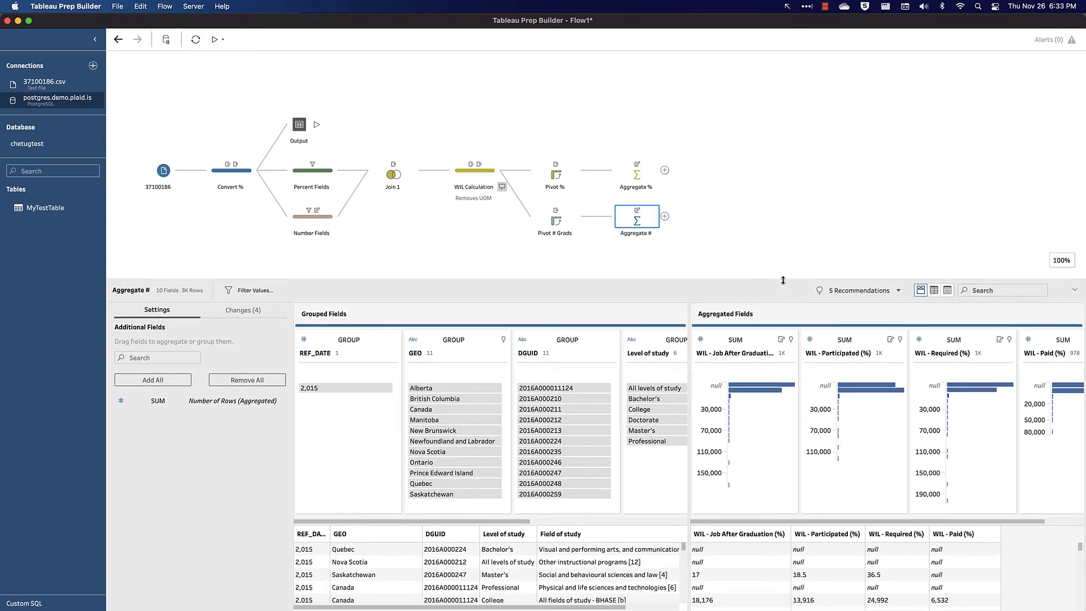
pyautogui.doubleClick(731, 353)
pyautogui.click(733, 353)
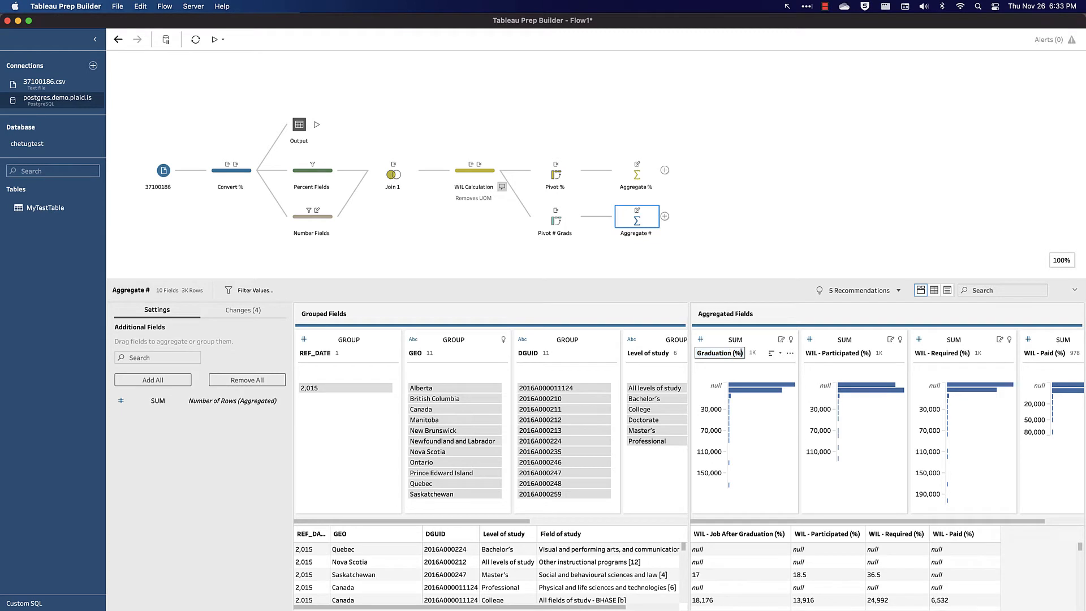
pyautogui.press('BackSpace')
pyautogui.write('#')
pyautogui.doubleClick(826, 354)
pyautogui.click(850, 353)
pyautogui.press('BackSpace')
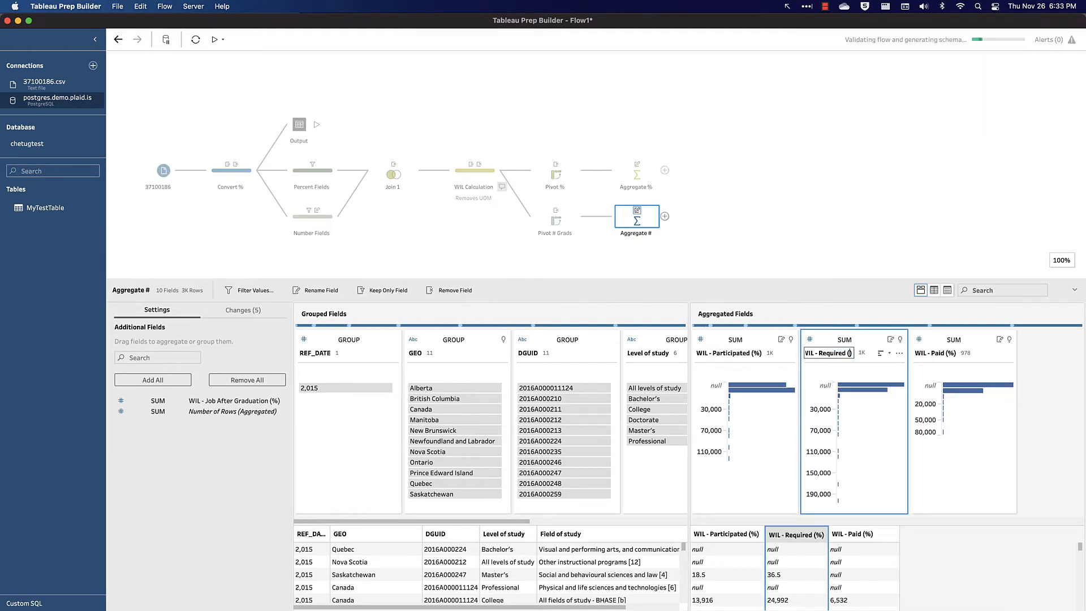
pyautogui.write('N')
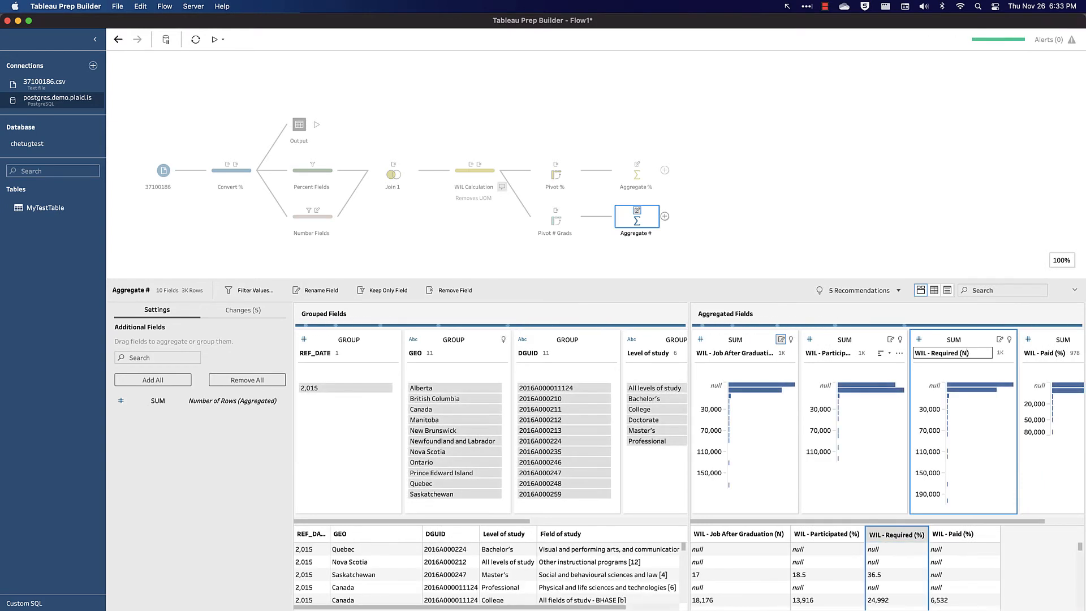
pyautogui.press('Return')
# - Rename the Participated and Paid aggregated fields in Aggregate # to end with (N) as well
pyautogui.doubleClick(931, 354)
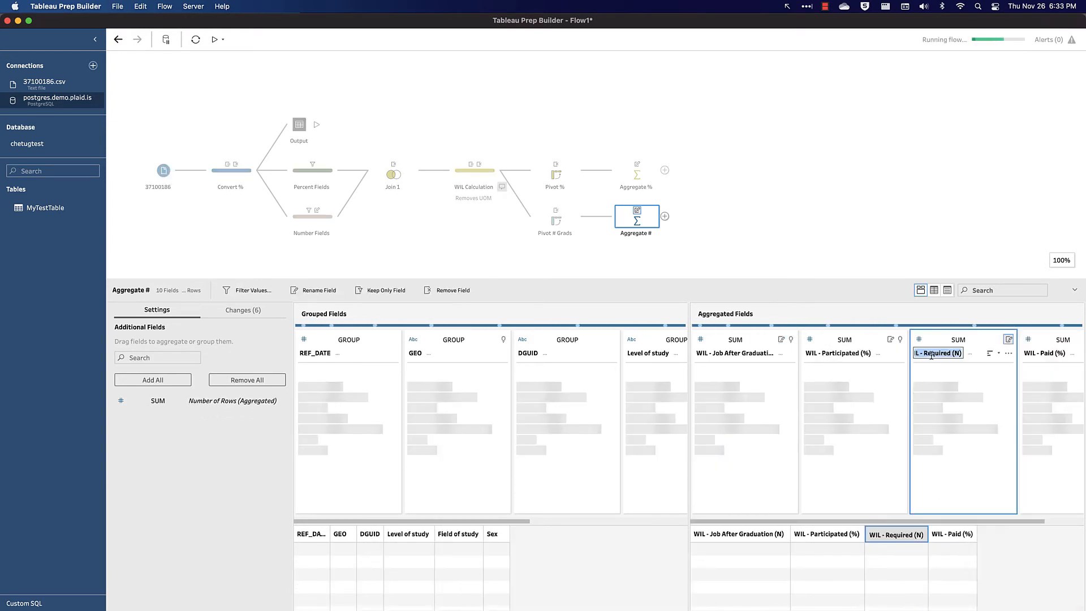
pyautogui.doubleClick(837, 353)
pyautogui.press('Right')
pyautogui.press('Left')
pyautogui.press('BackSpace')
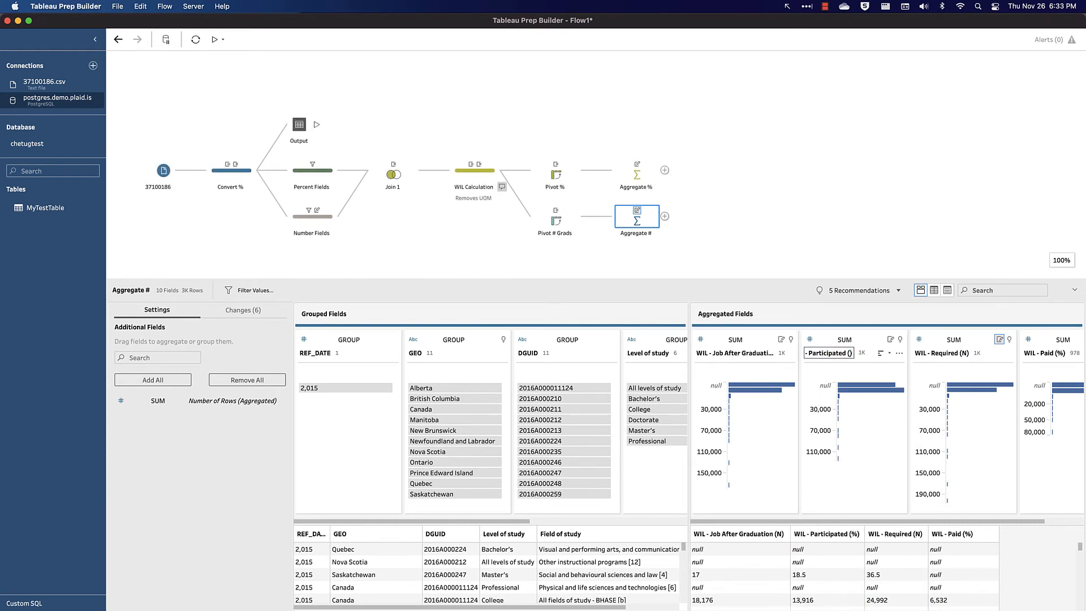
pyautogui.write('N')
pyautogui.doubleClick(1045, 352)
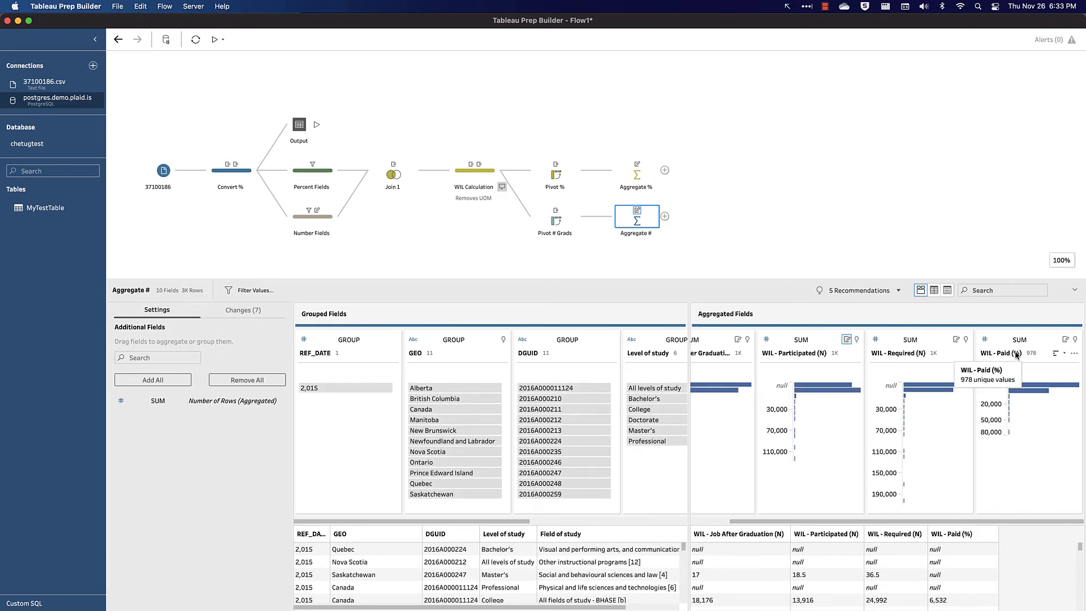
pyautogui.doubleClick(1013, 352)
pyautogui.click(1017, 352)
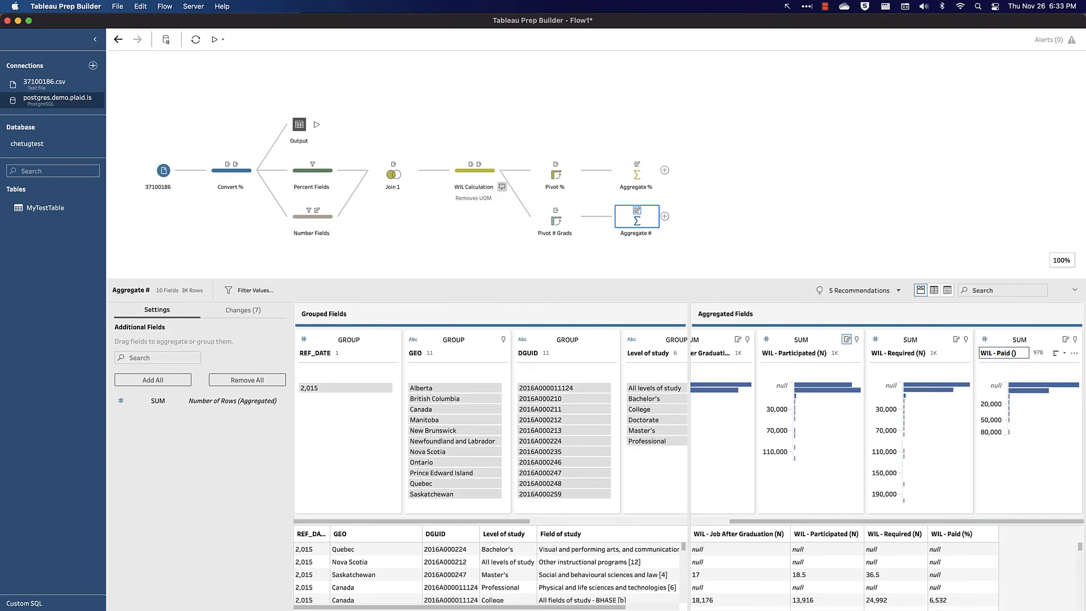
pyautogui.press('Return')
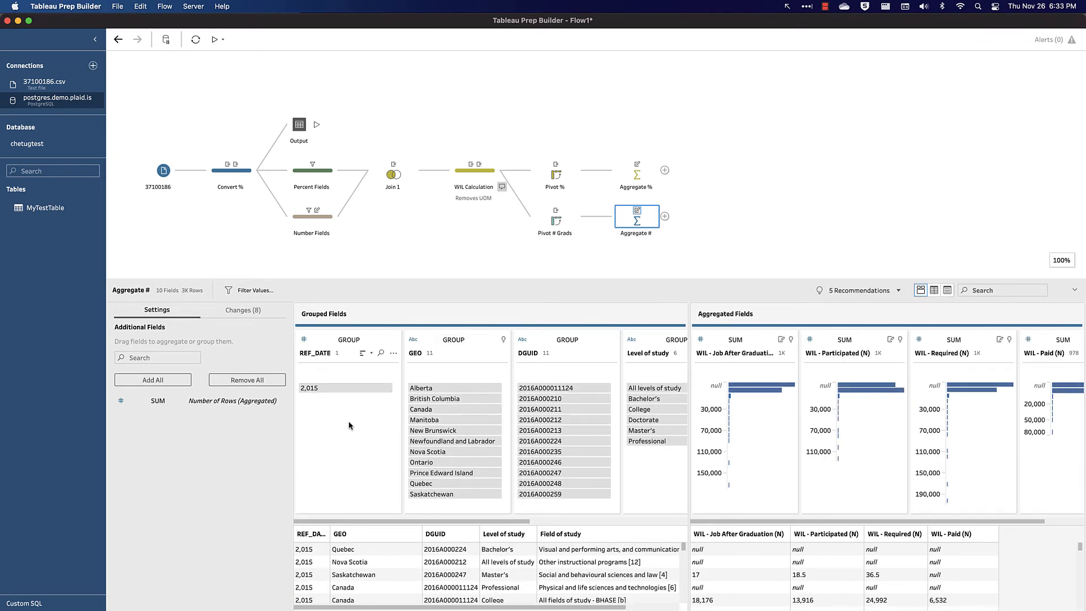
# - Join Aggregate # to Aggregate % and set the join type to left
pyautogui.hscroll(10, 356, 479)
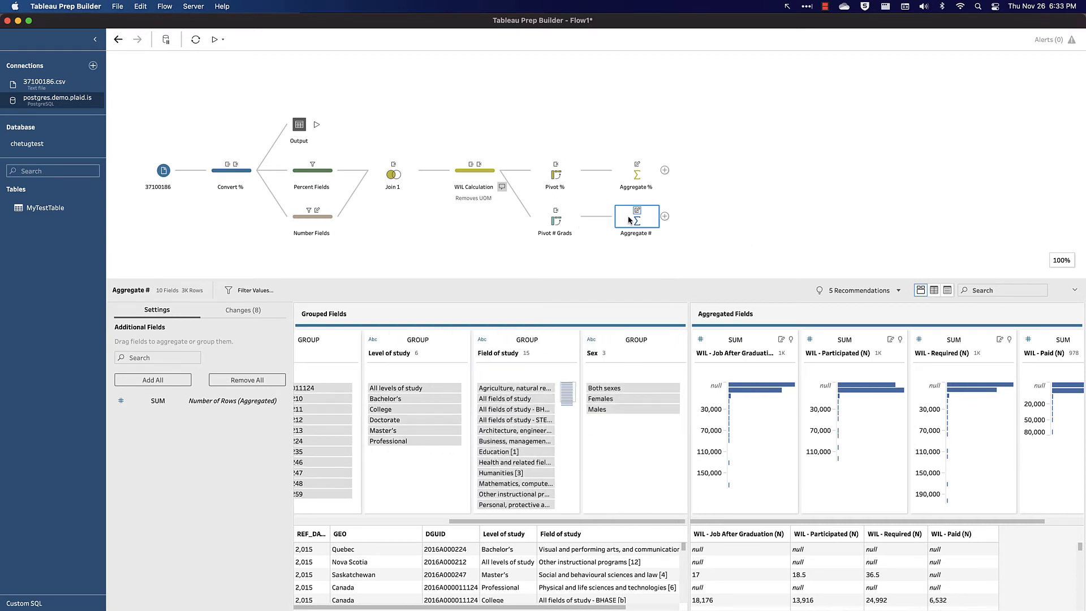
pyautogui.click(732, 242)
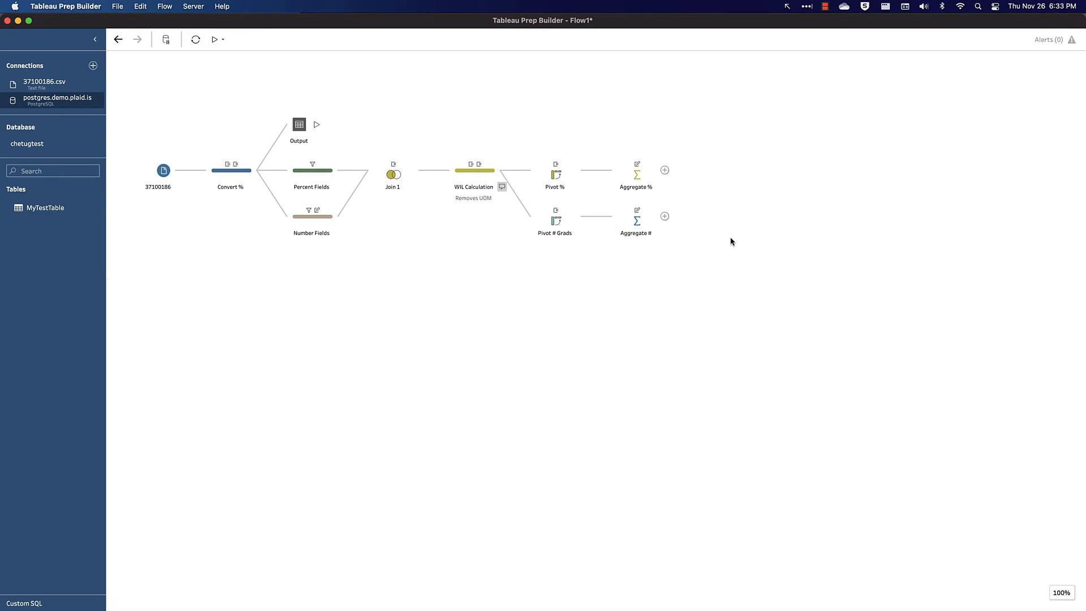
pyautogui.moveTo(630, 225); pyautogui.dragTo(668, 171)
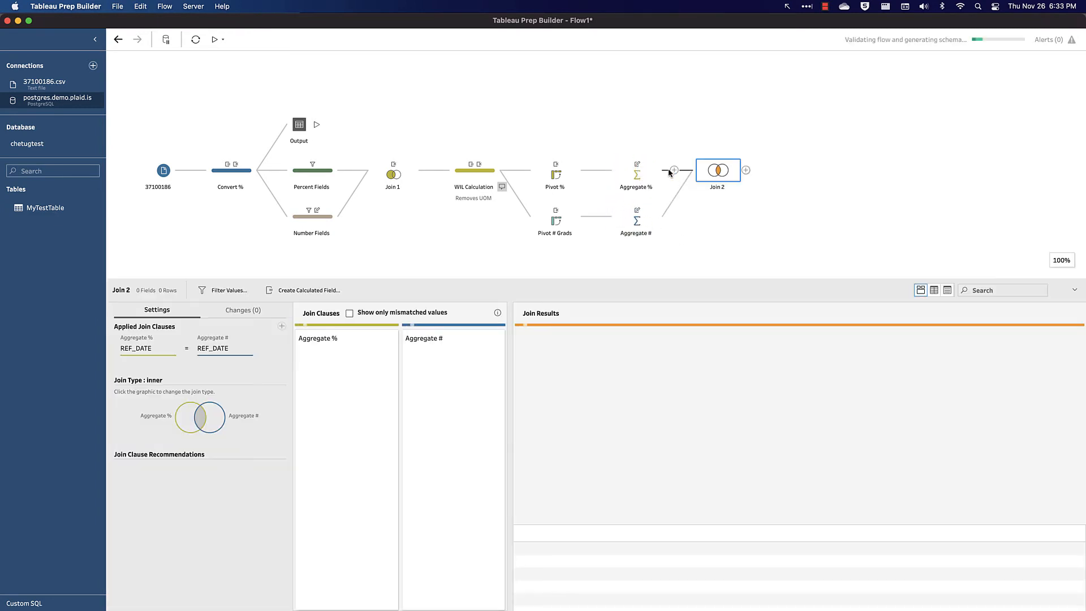
pyautogui.click(184, 413)
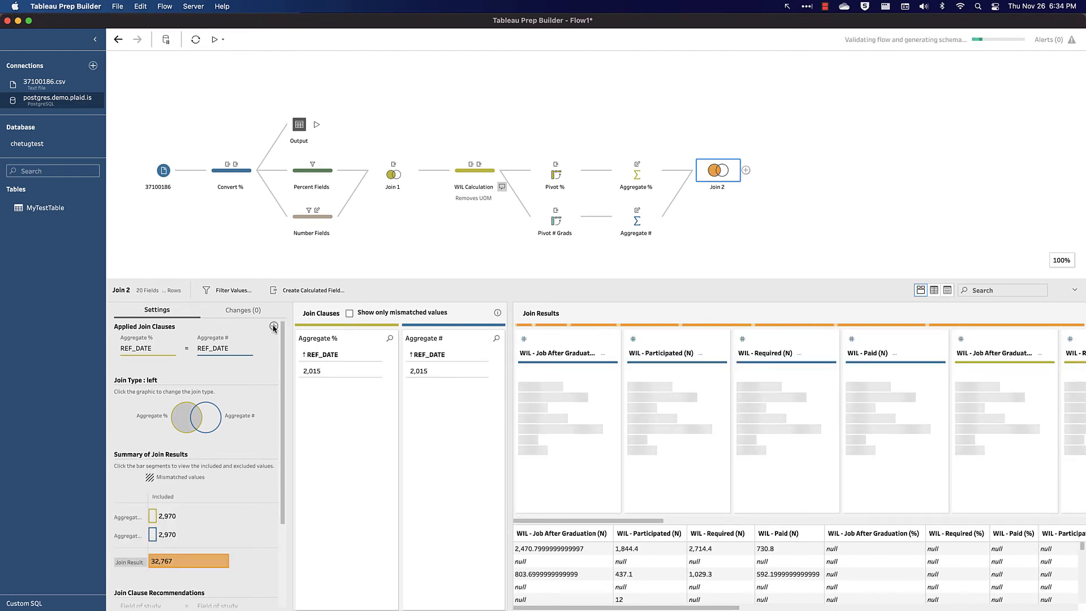
# - Add join clauses matching DGUID, Field of study, GEO and Level of study between Aggregate % and Aggregate #
pyautogui.click(273, 327)
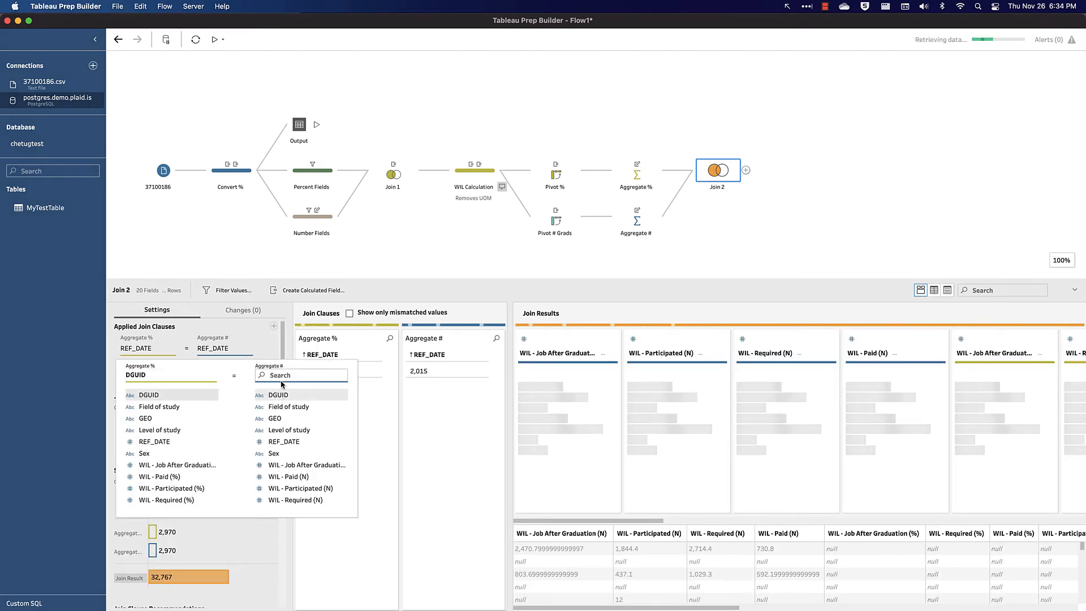
pyautogui.click(279, 395)
pyautogui.click(274, 327)
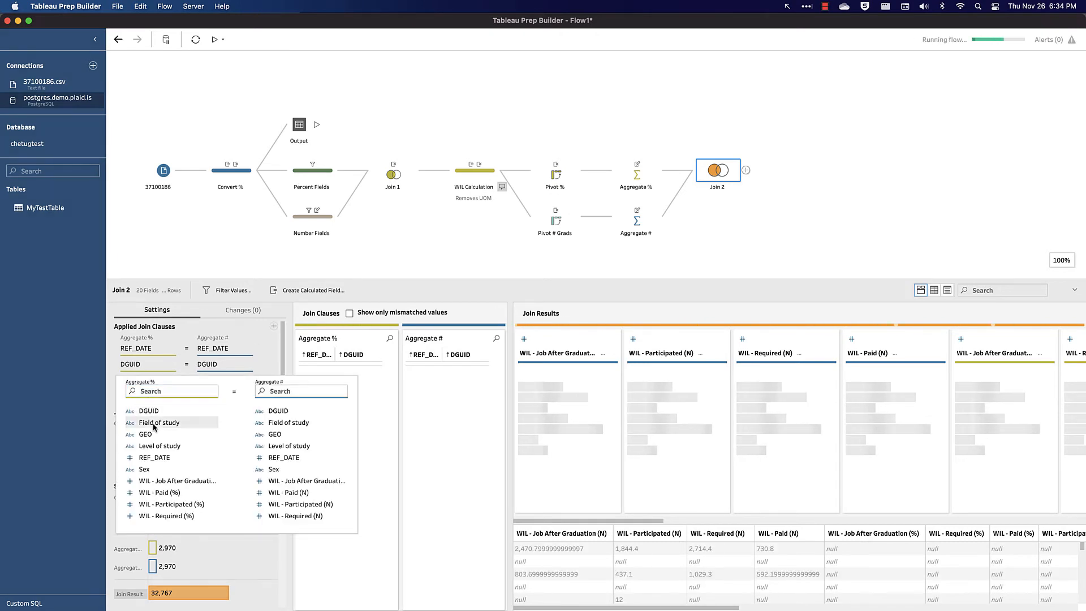
pyautogui.click(154, 424)
pyautogui.click(274, 423)
pyautogui.click(275, 327)
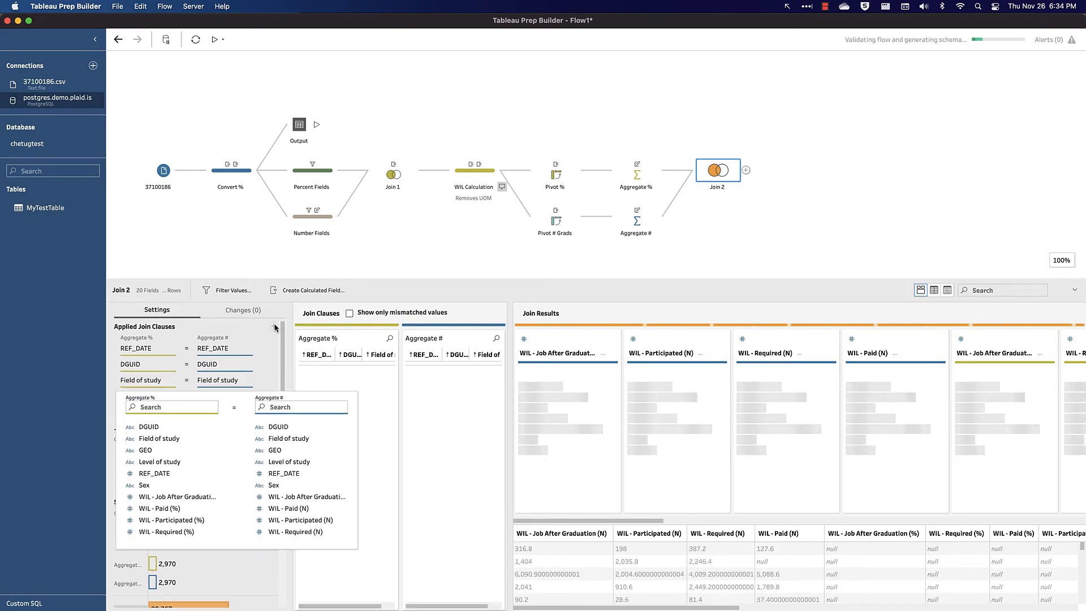
pyautogui.click(151, 450)
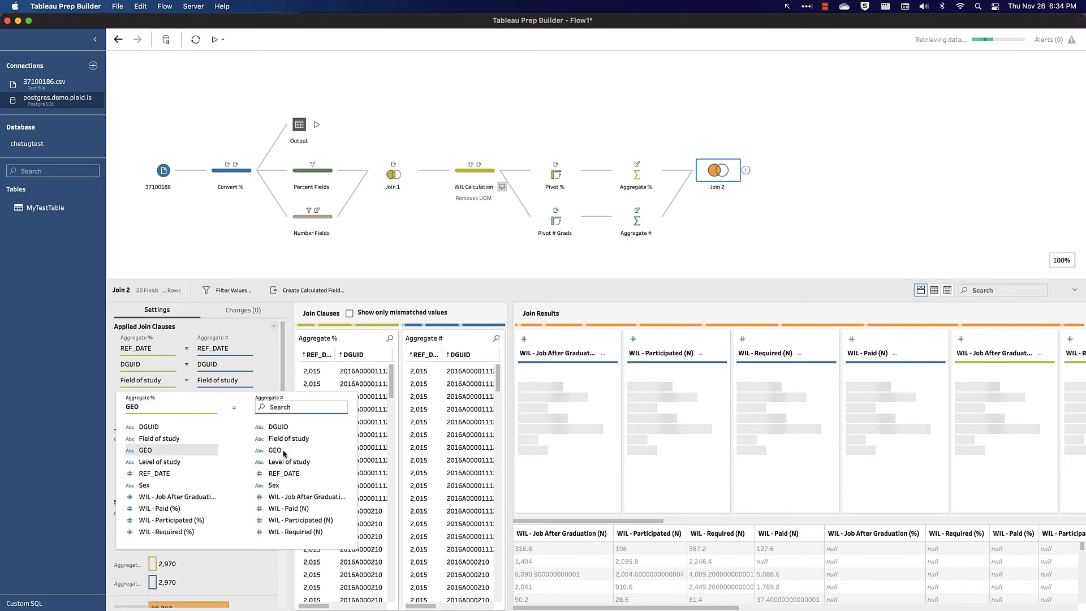
pyautogui.click(274, 327)
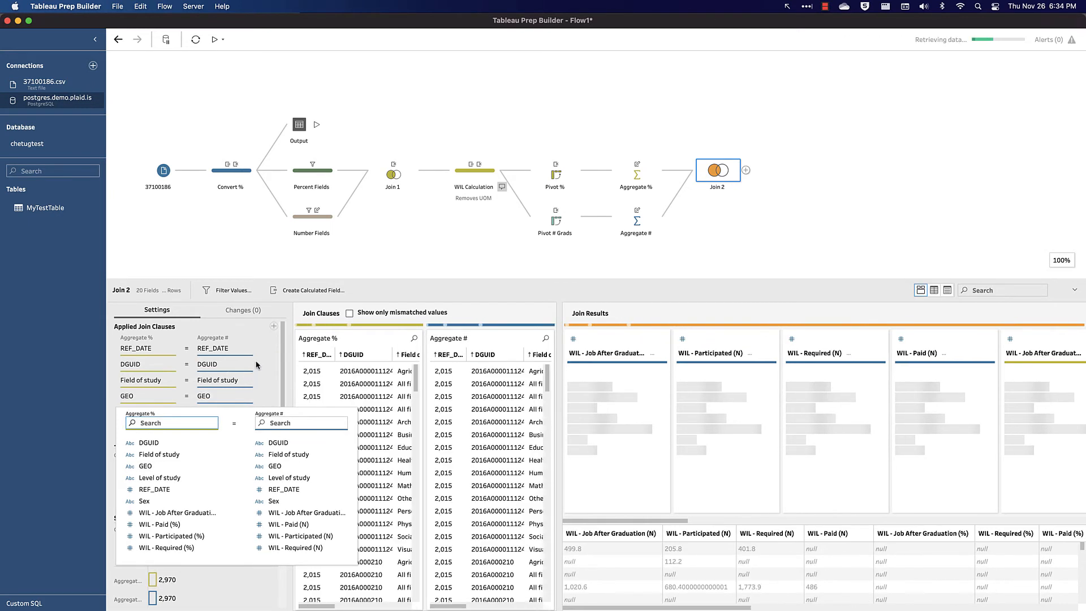
pyautogui.click(283, 478)
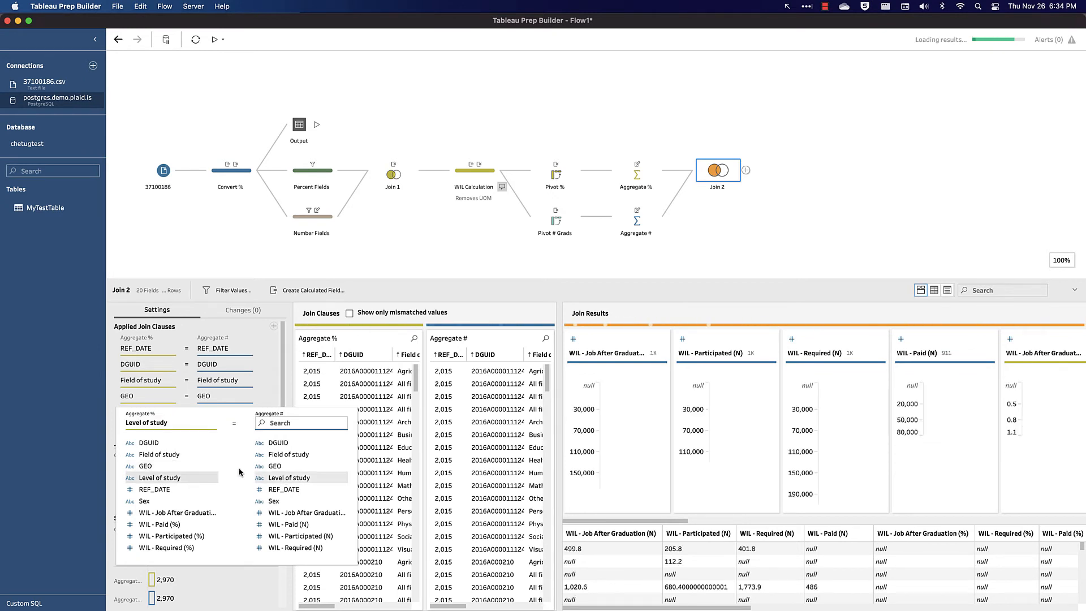
pyautogui.click(273, 328)
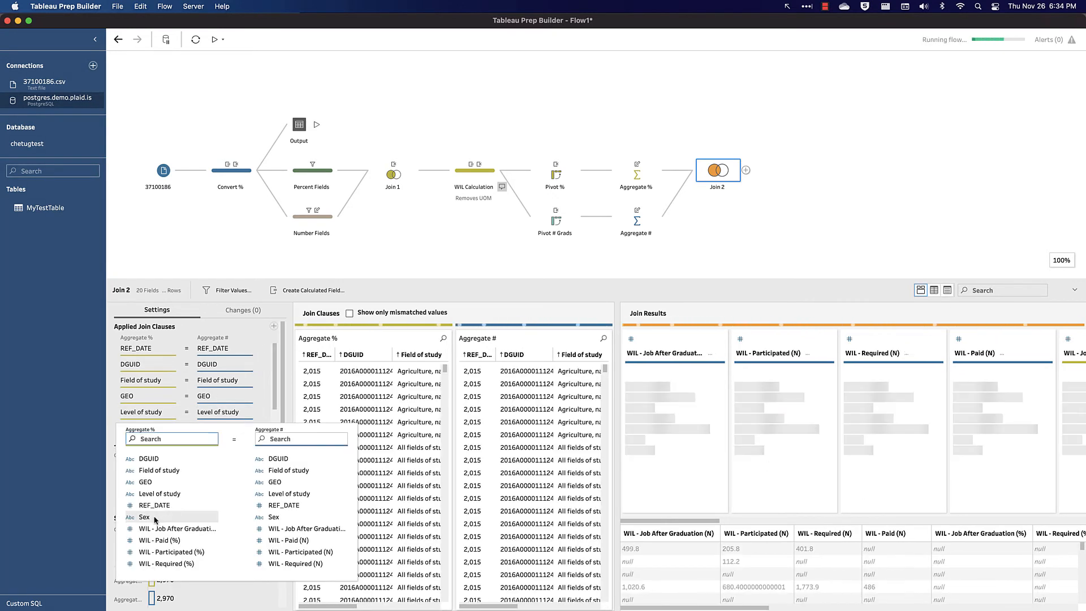
pyautogui.click(842, 230)
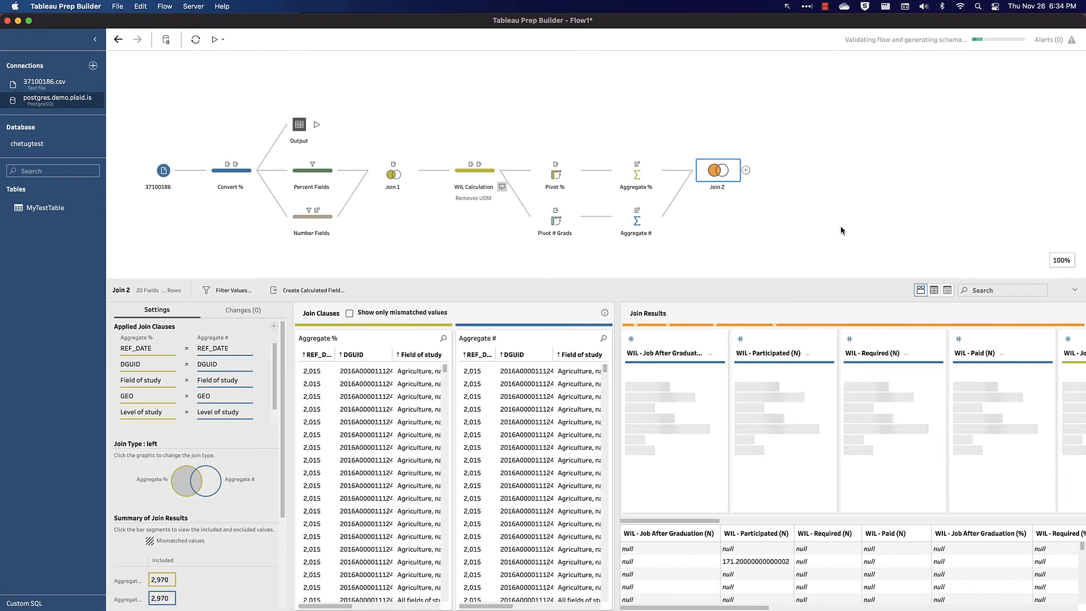
# - Remove the duplicate fields from Aggregate # (REF_DATE-1 through Sex-1) in the join results
pyautogui.scroll(-3, 220, 495)
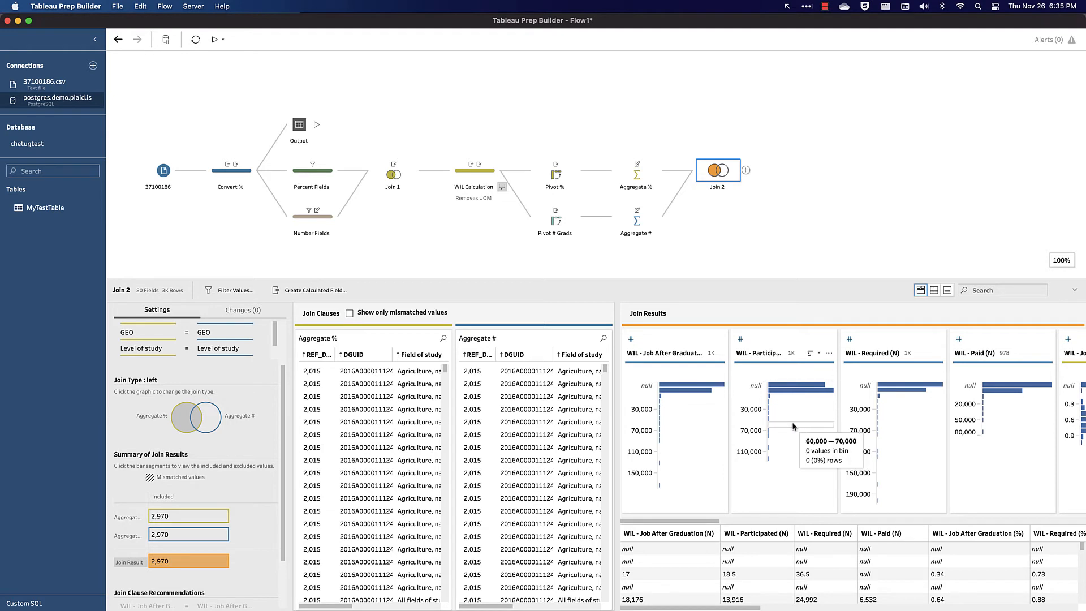
pyautogui.hscroll(5, 793, 426)
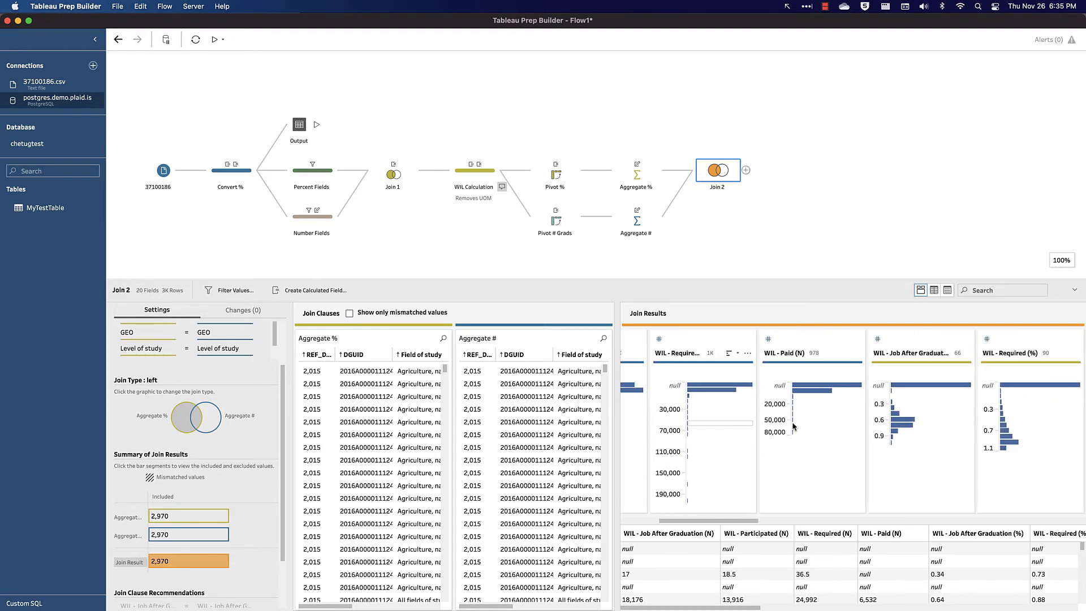
pyautogui.hscroll(9, 792, 426)
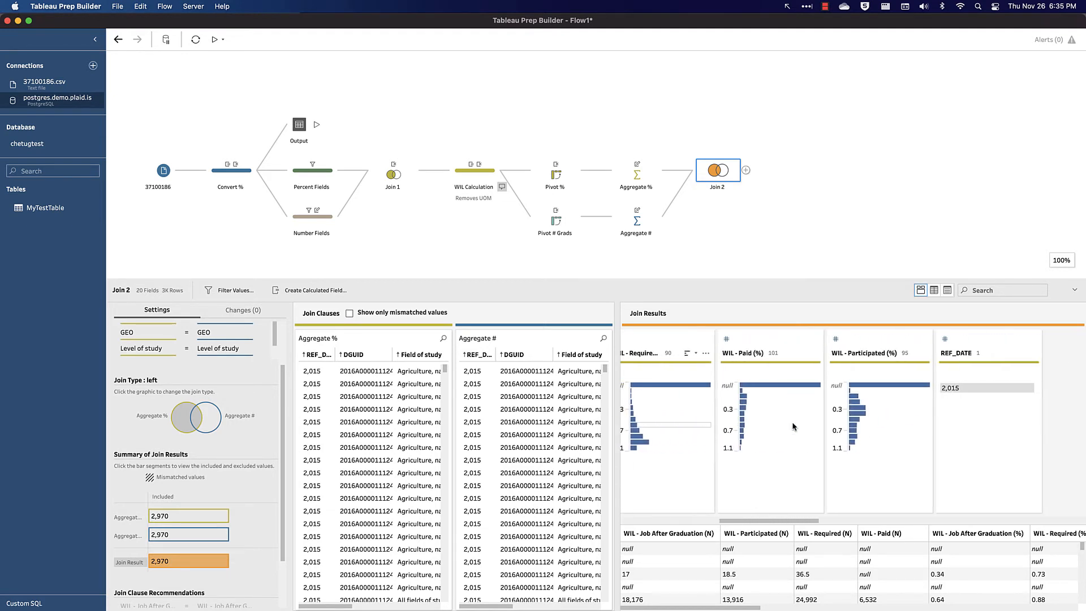
pyautogui.hscroll(10, 792, 426)
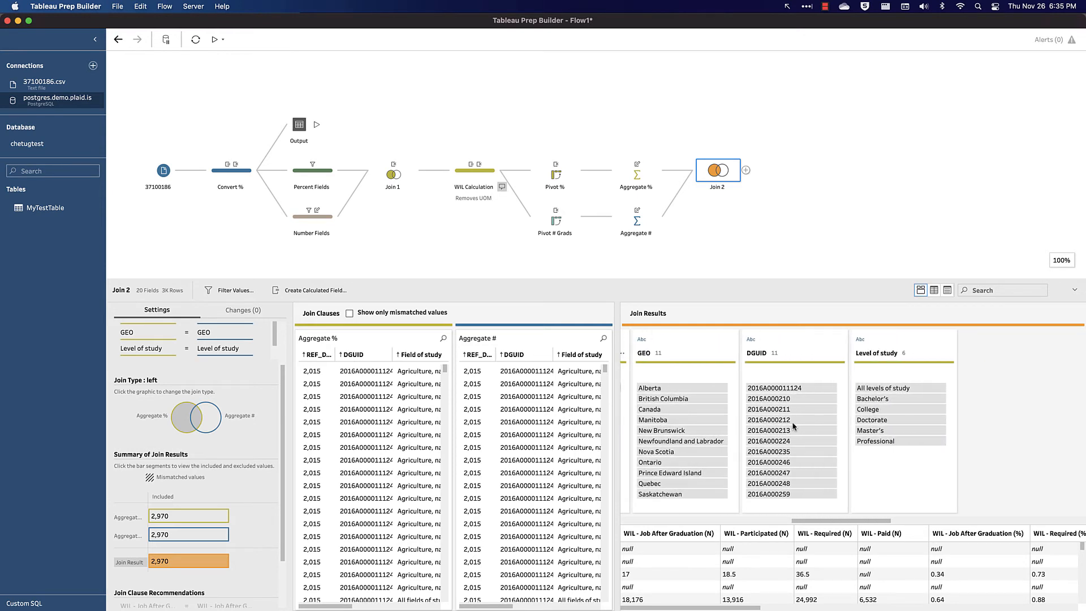
pyautogui.hscroll(8, 793, 425)
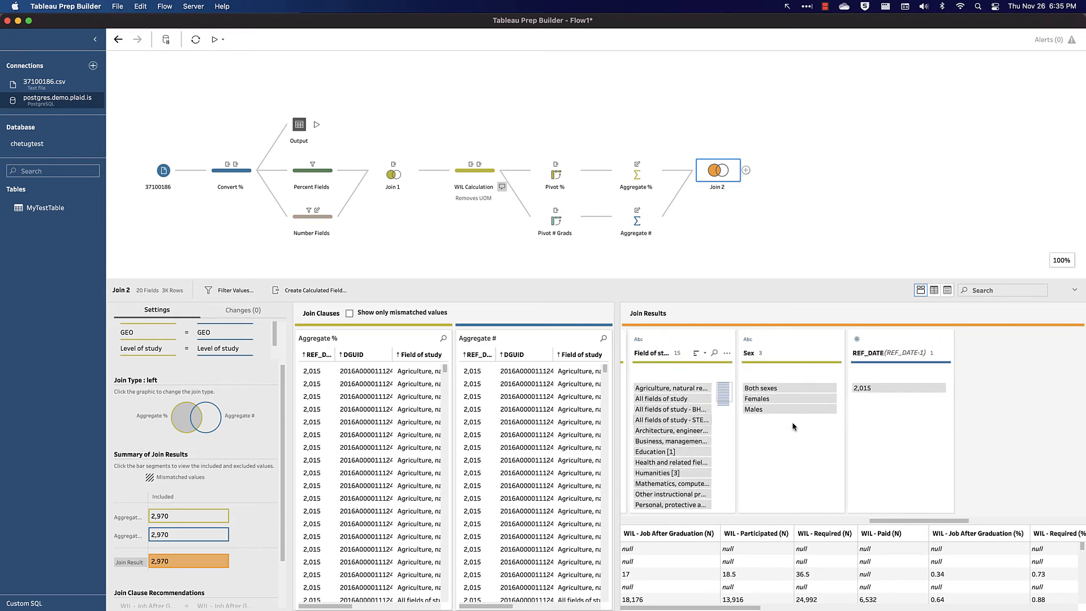
pyautogui.hscroll(4, 793, 427)
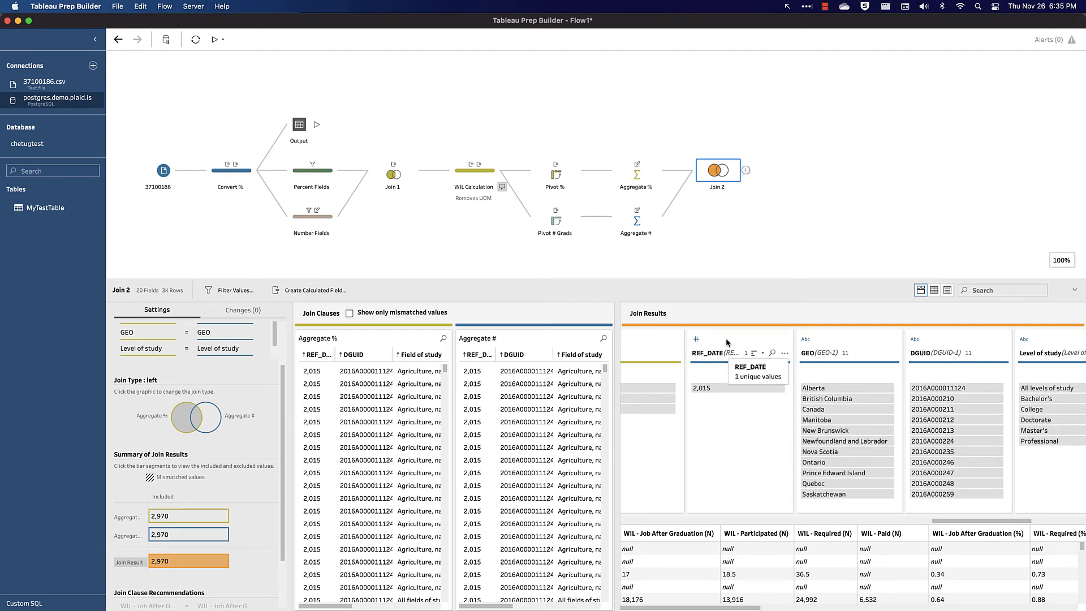
pyautogui.click(726, 342)
pyautogui.hscroll(5, 837, 367)
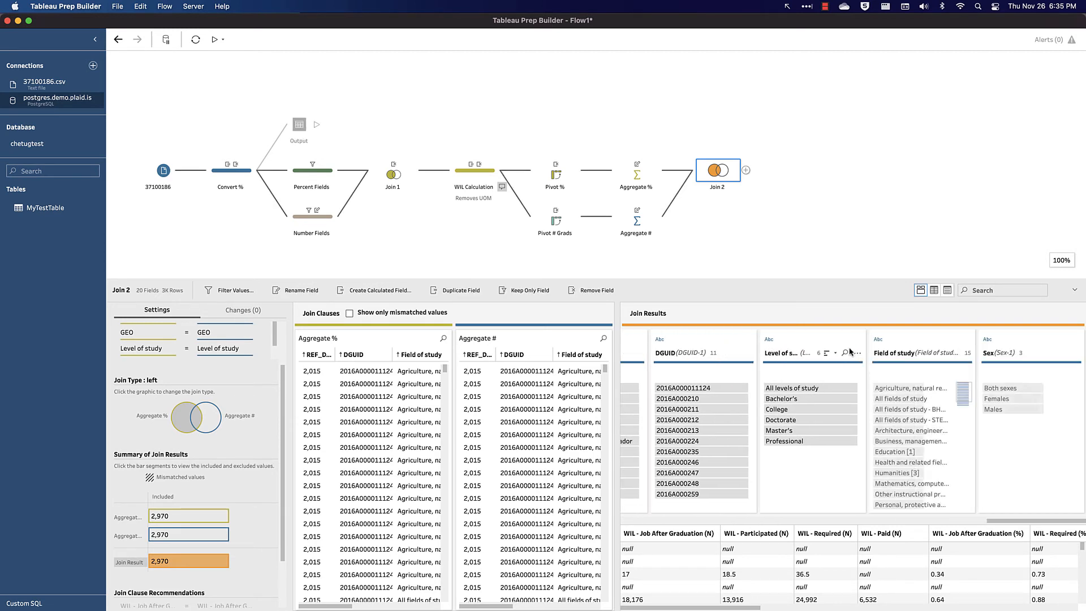
pyautogui.keyDown('shift'); pyautogui.click(1021, 339); pyautogui.keyUp('shift')
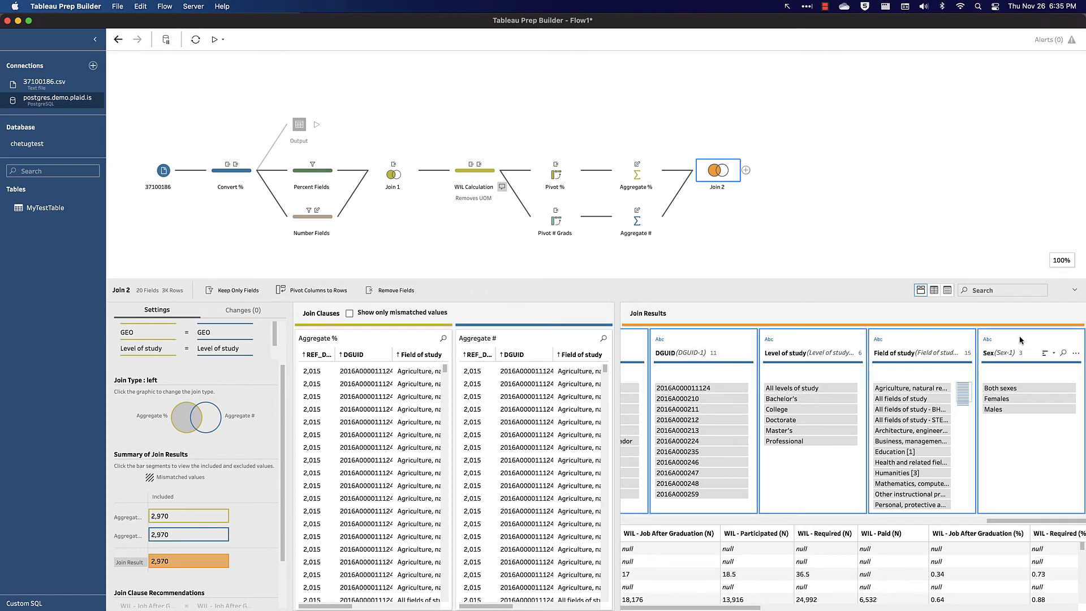
pyautogui.rightClick(1021, 339)
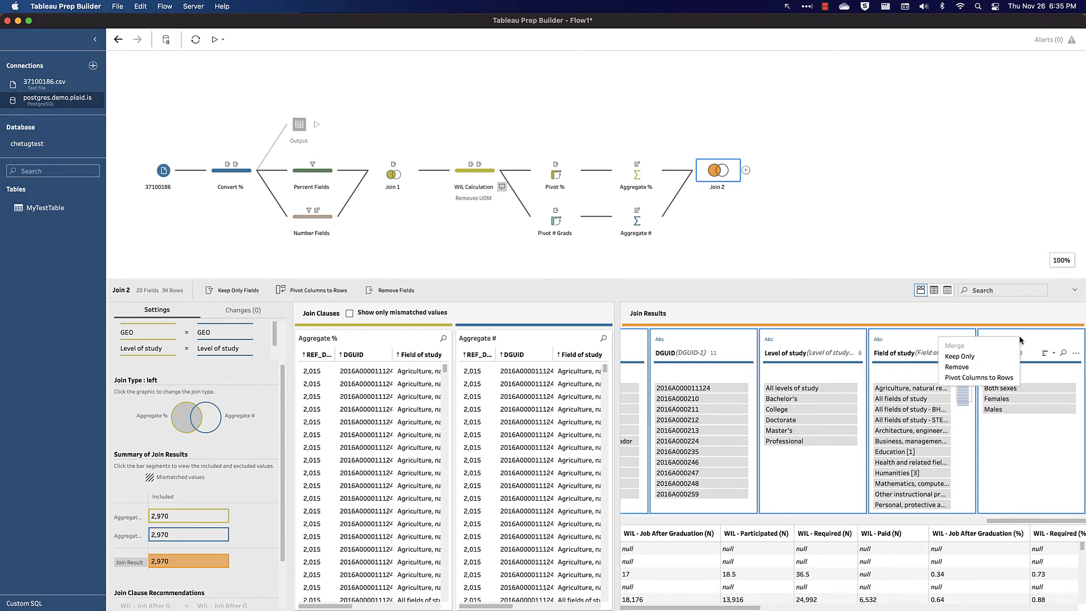
pyautogui.click(975, 368)
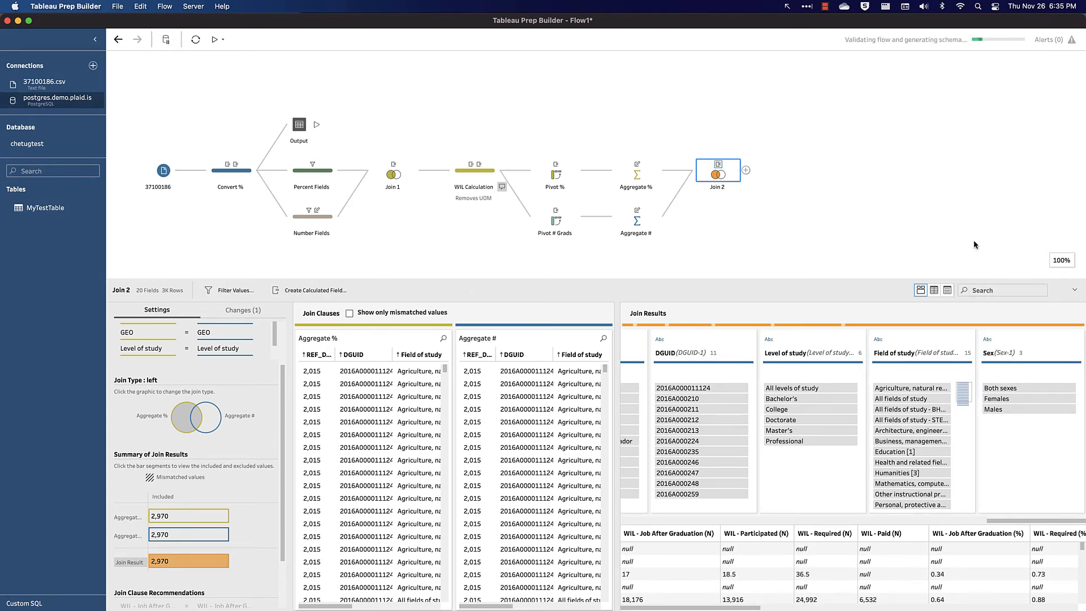
# - Add a Clean step after Join 2 with a calculated field named Data Updated Date using TODAY()
pyautogui.click(746, 170)
pyautogui.click(775, 195)
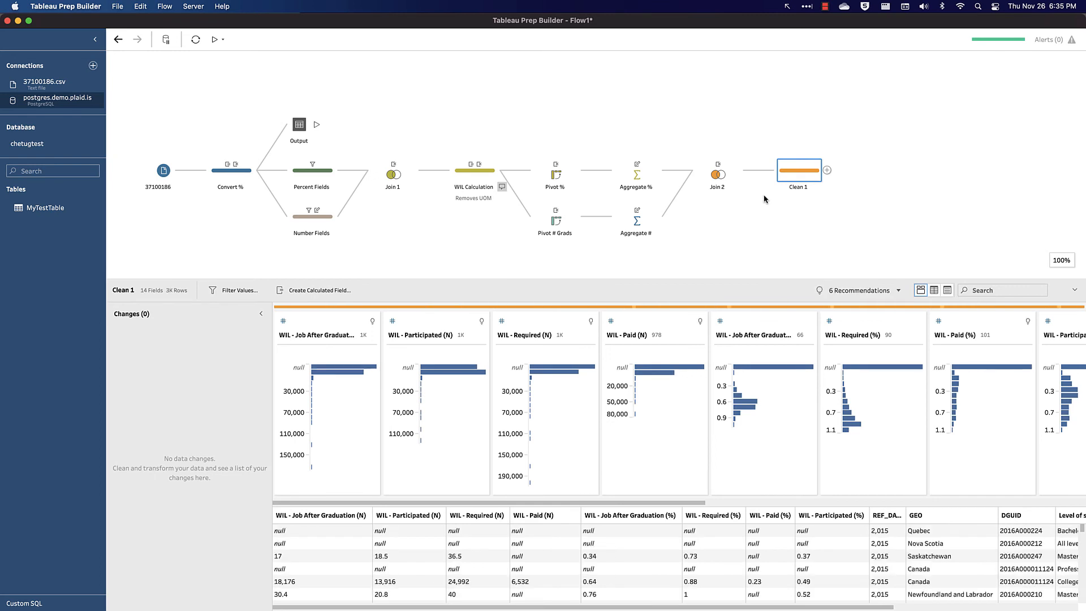
pyautogui.click(334, 290)
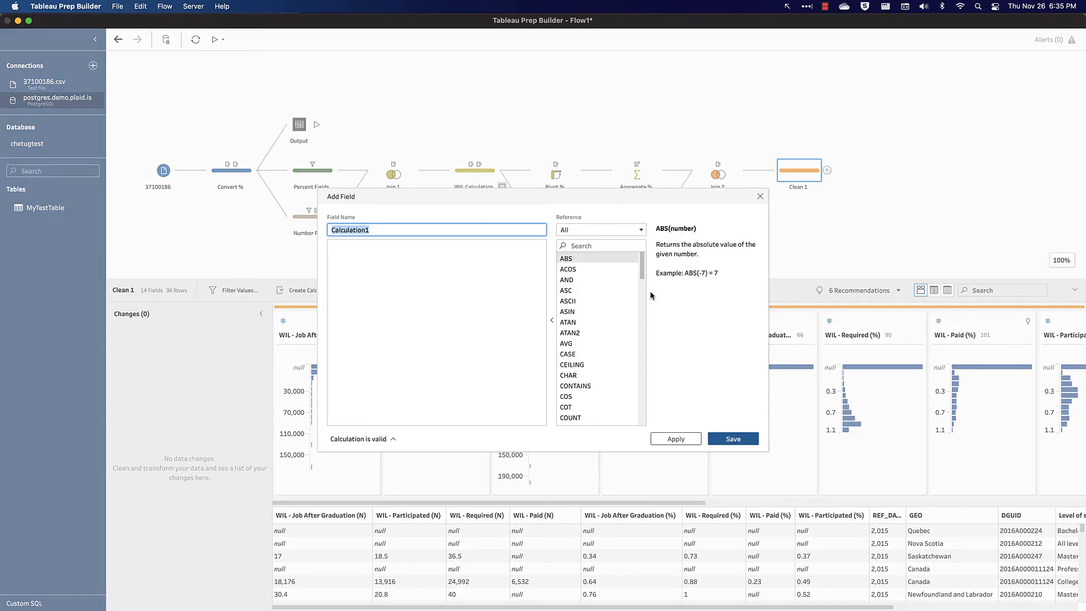
pyautogui.write('Data Updated Date')
pyautogui.click(354, 295)
pyautogui.write('toda')
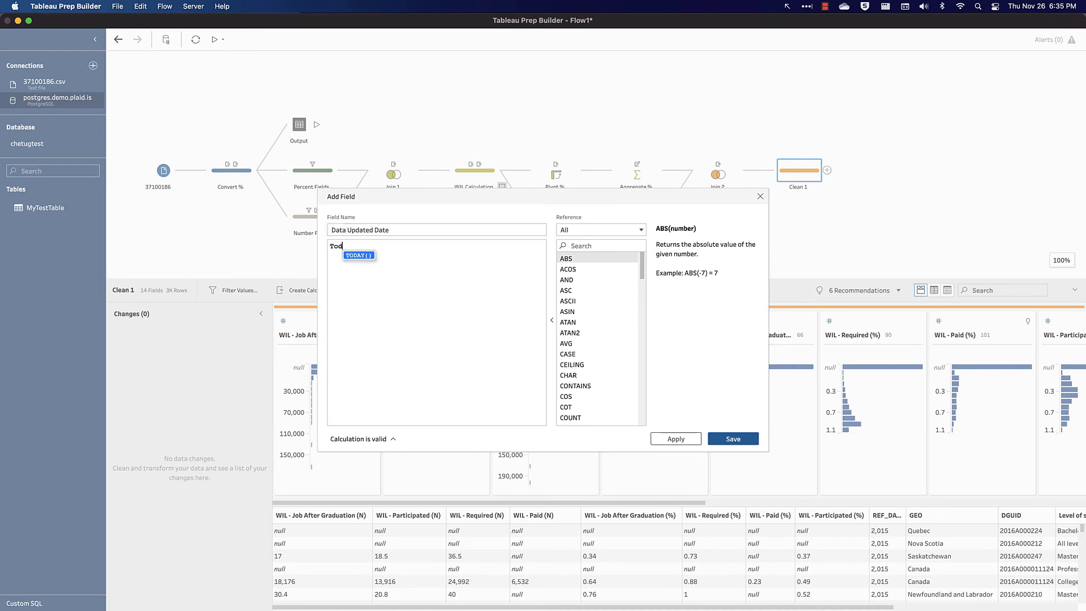
pyautogui.press('Return')
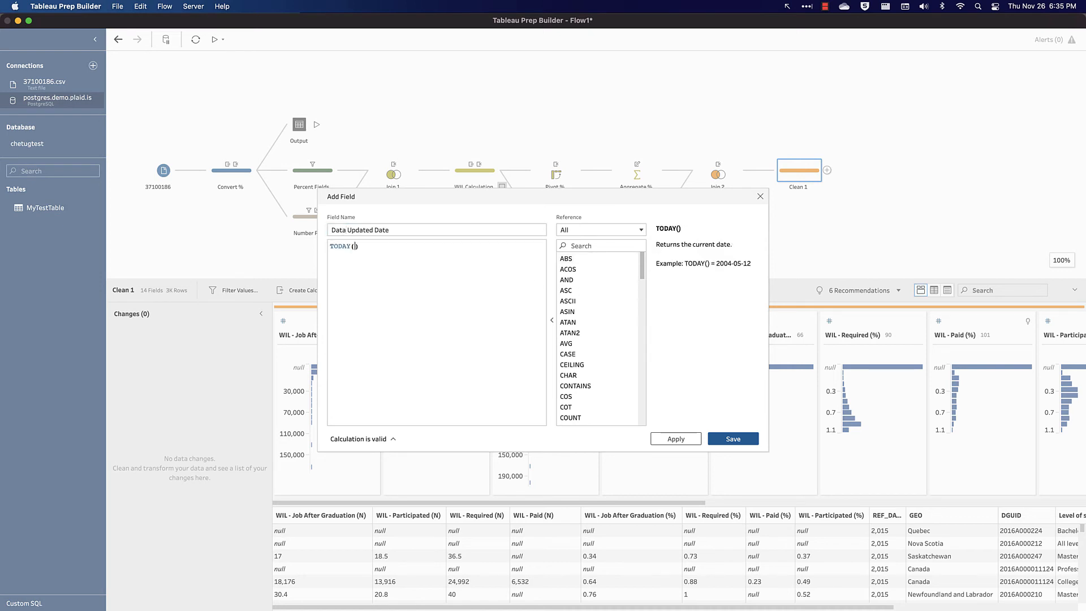
pyautogui.click(736, 440)
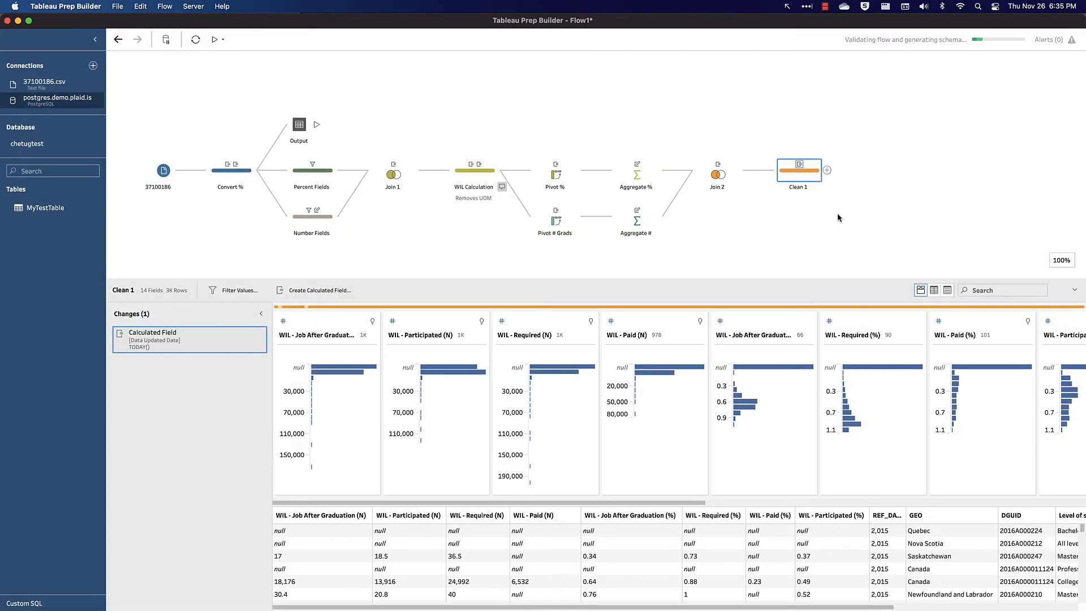
# - Rename the Clean 1 step to Date Updated
pyautogui.doubleClick(798, 187)
pyautogui.write('Date Updated')
pyautogui.press('Return')
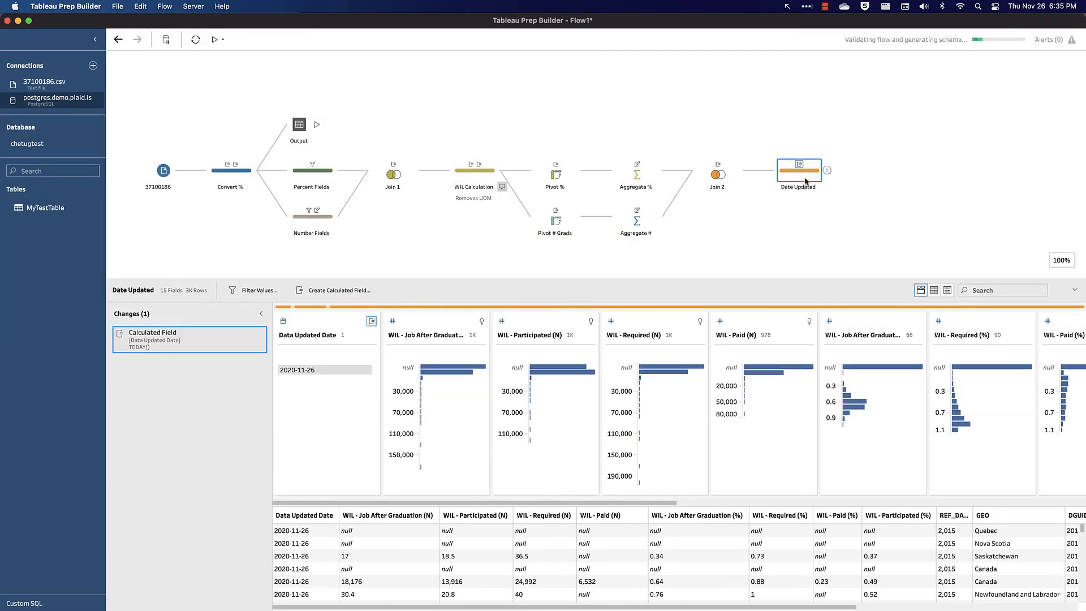
# - Add a new Clean step after Date Updated and name it Record Level
pyautogui.moveTo(348, 371)
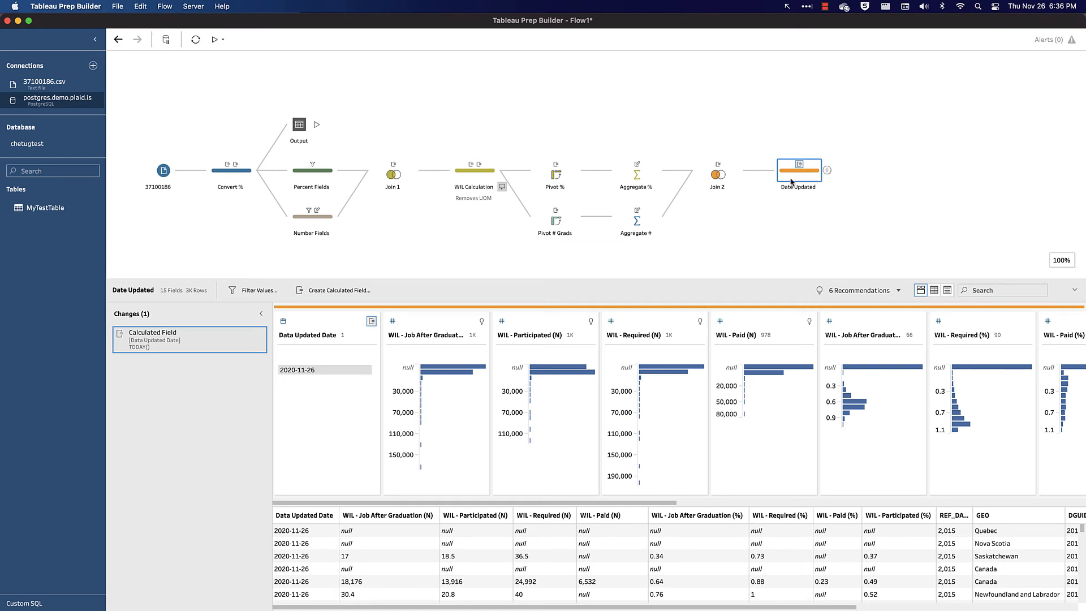
pyautogui.click(827, 170)
pyautogui.click(847, 196)
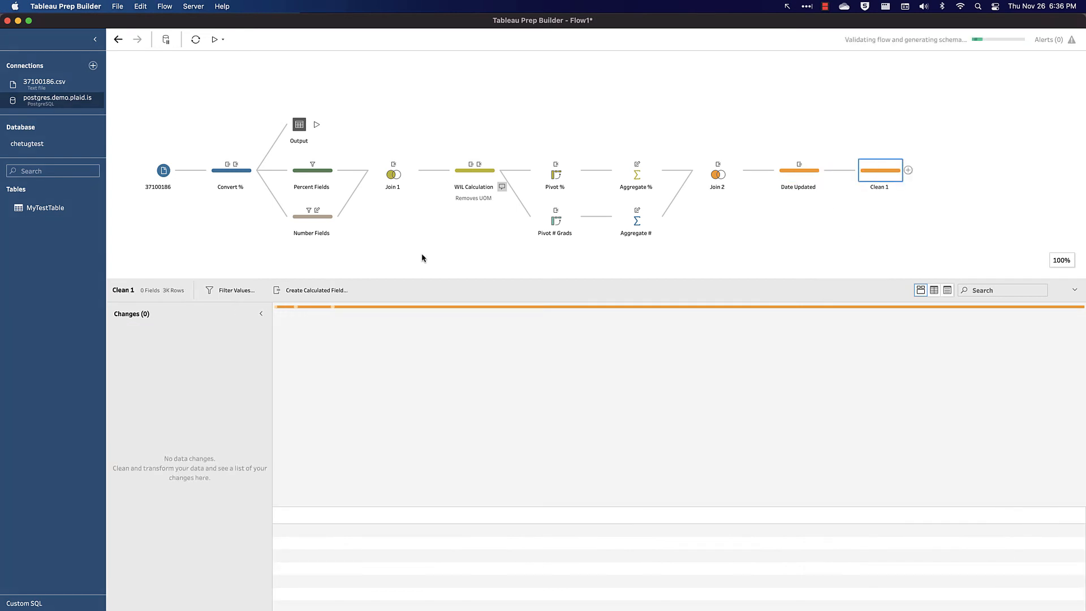
pyautogui.doubleClick(874, 187)
pyautogui.write('Record Level')
pyautogui.press('Return')
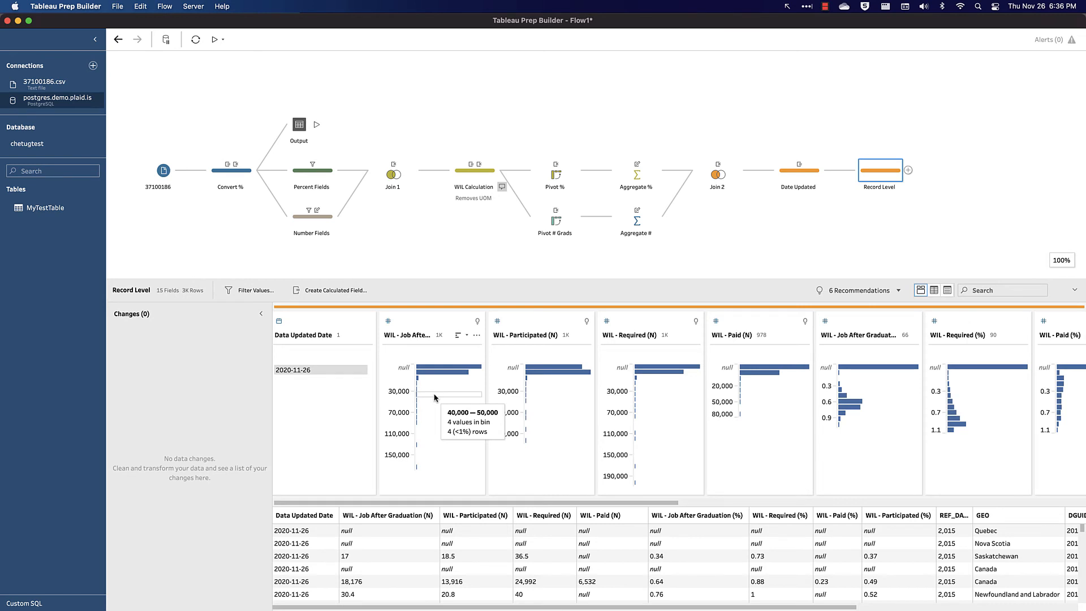
# - Exclude Canada from the GEO field in the Record Level step
pyautogui.hscroll(10, 435, 397)
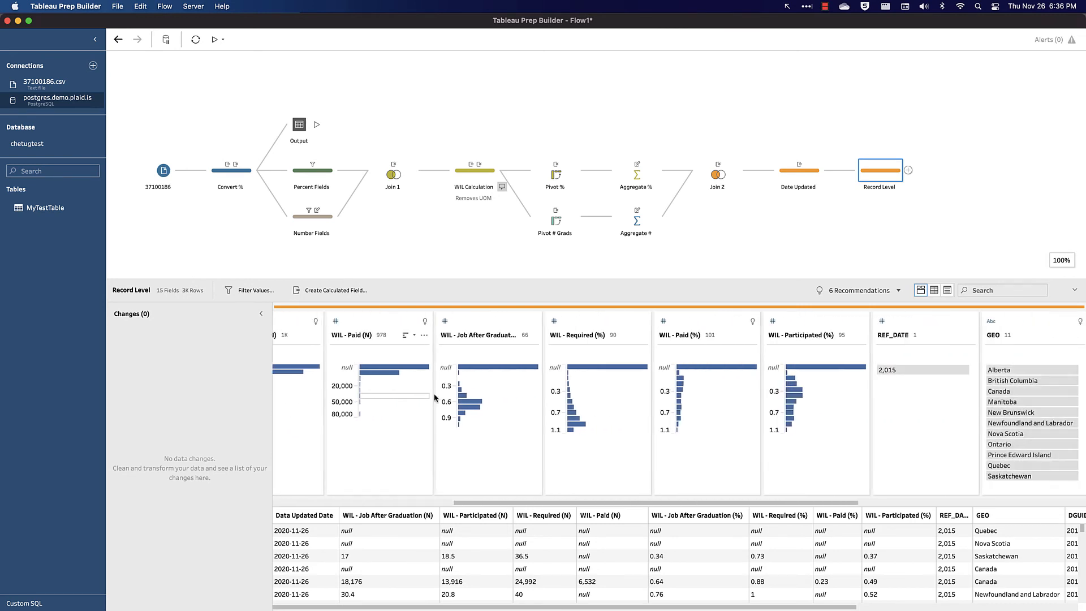
pyautogui.hscroll(3, 435, 397)
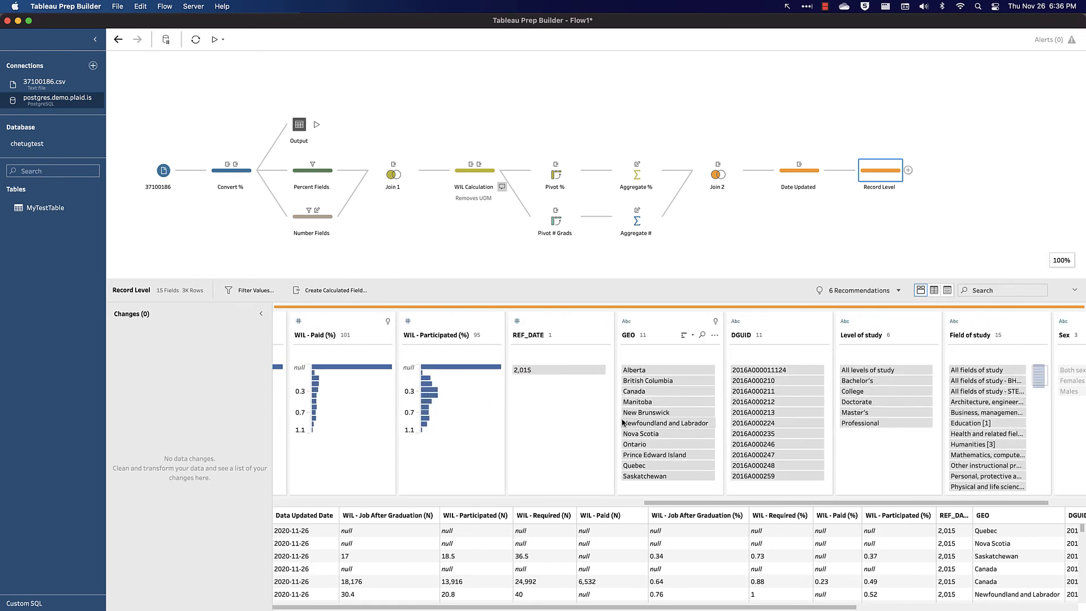
pyautogui.rightClick(651, 391)
pyautogui.click(665, 409)
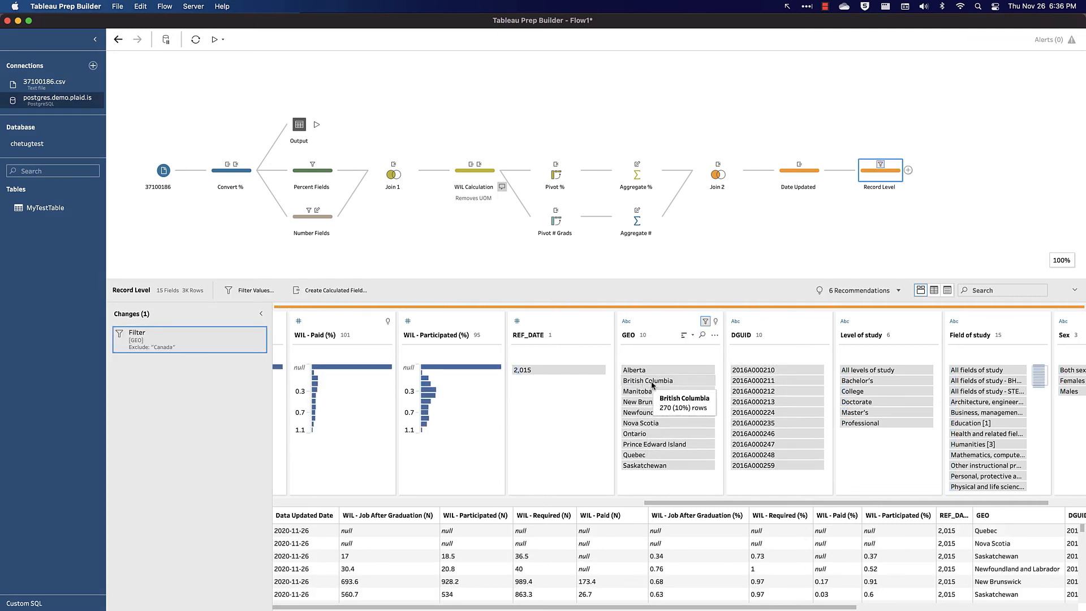
# - Keep only All levels of study in Level of study and only Both sexes in Sex
pyautogui.hscroll(2, 664, 464)
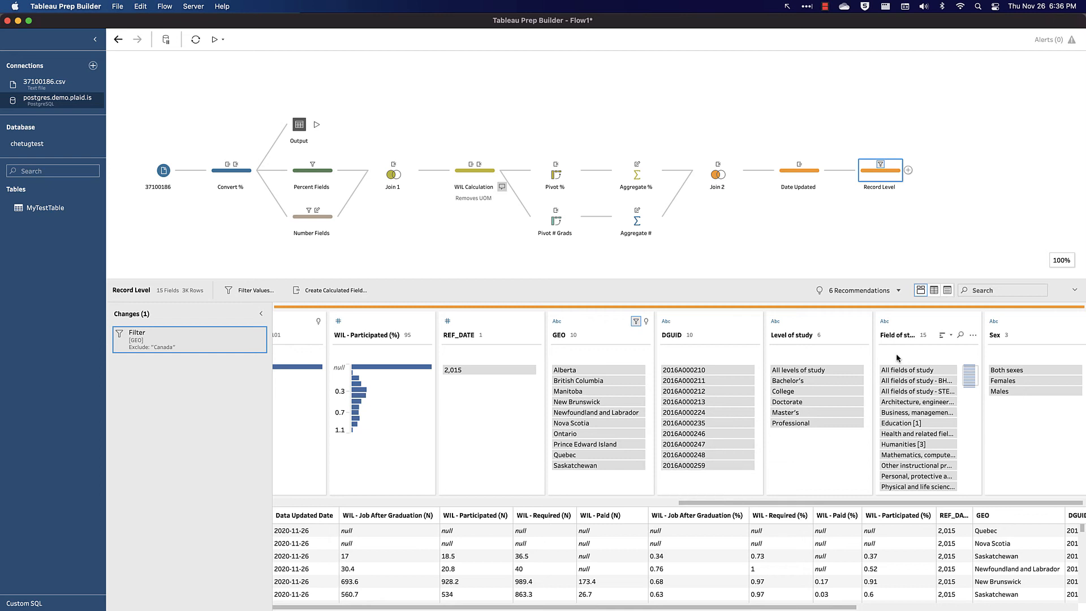
pyautogui.rightClick(809, 374)
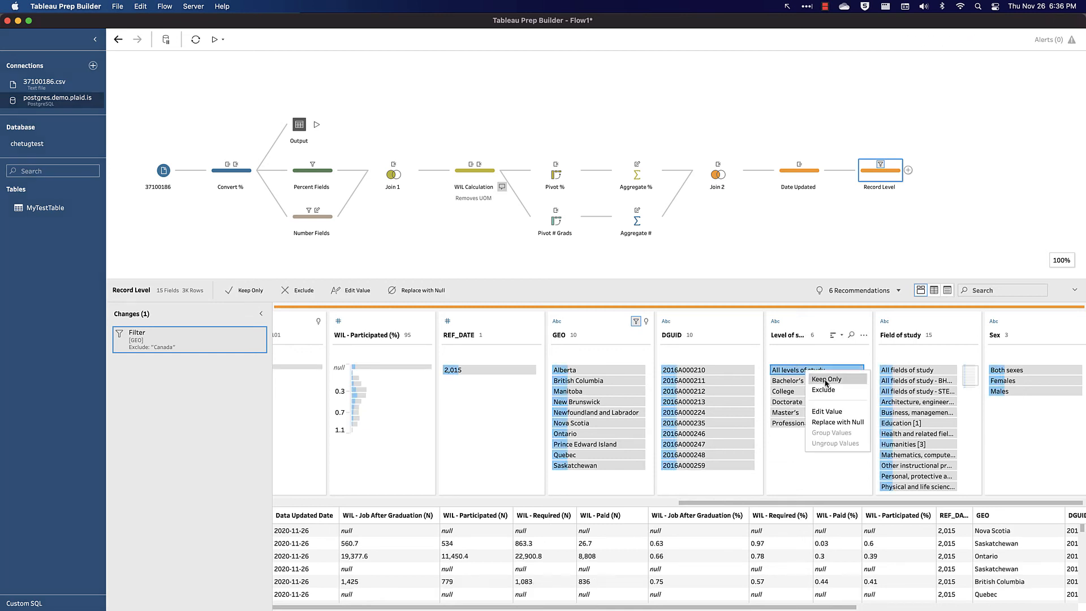
pyautogui.click(826, 380)
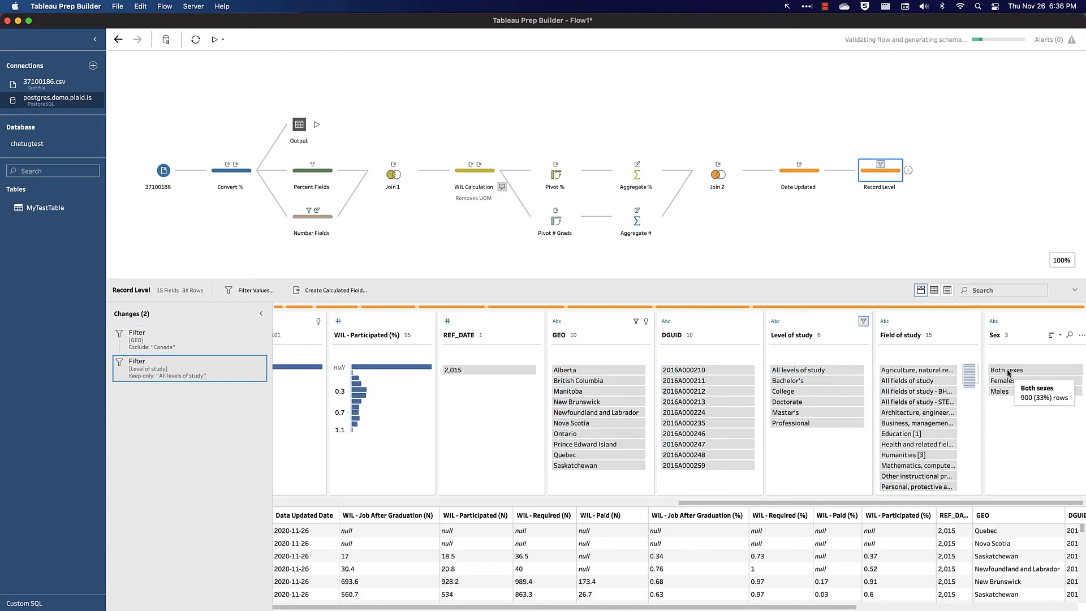
pyautogui.rightClick(1008, 372)
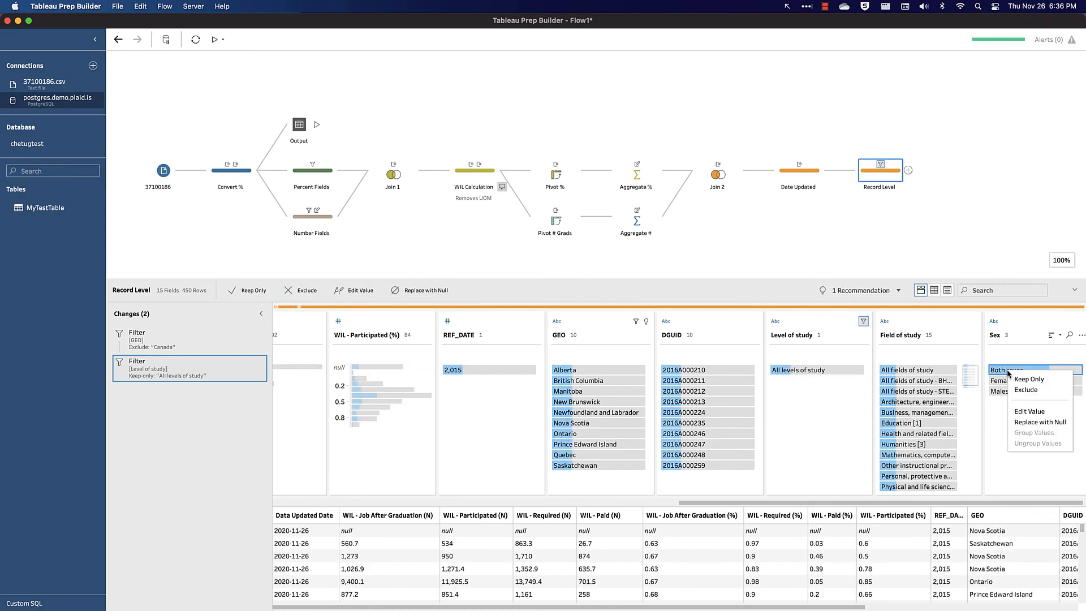
pyautogui.click(1019, 380)
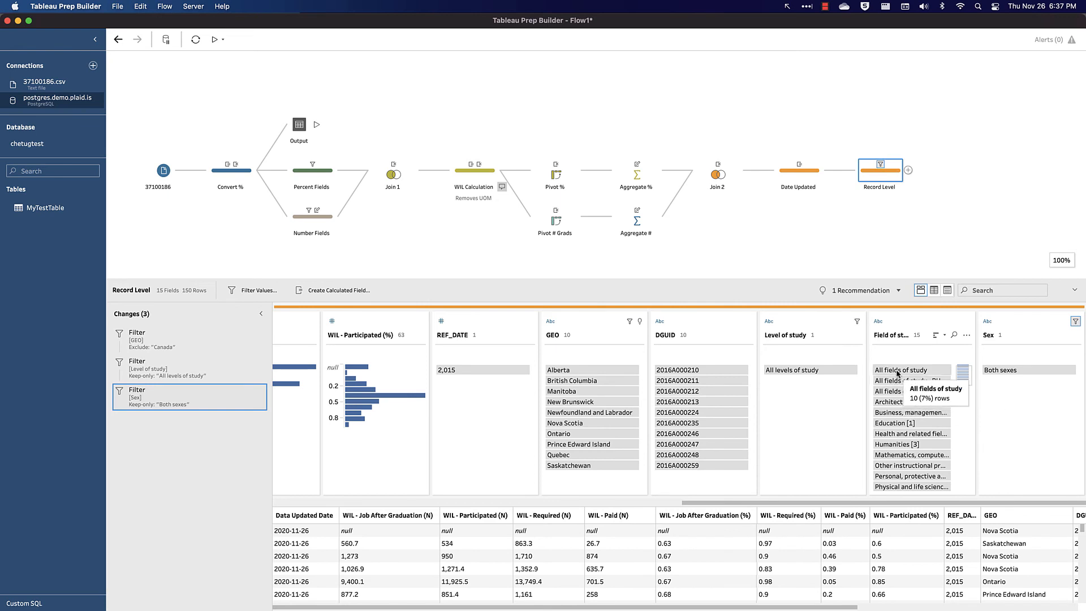
# - Exclude the three All fields of study values (overall, BHASE, STEM) from Field of study
pyautogui.click(898, 371)
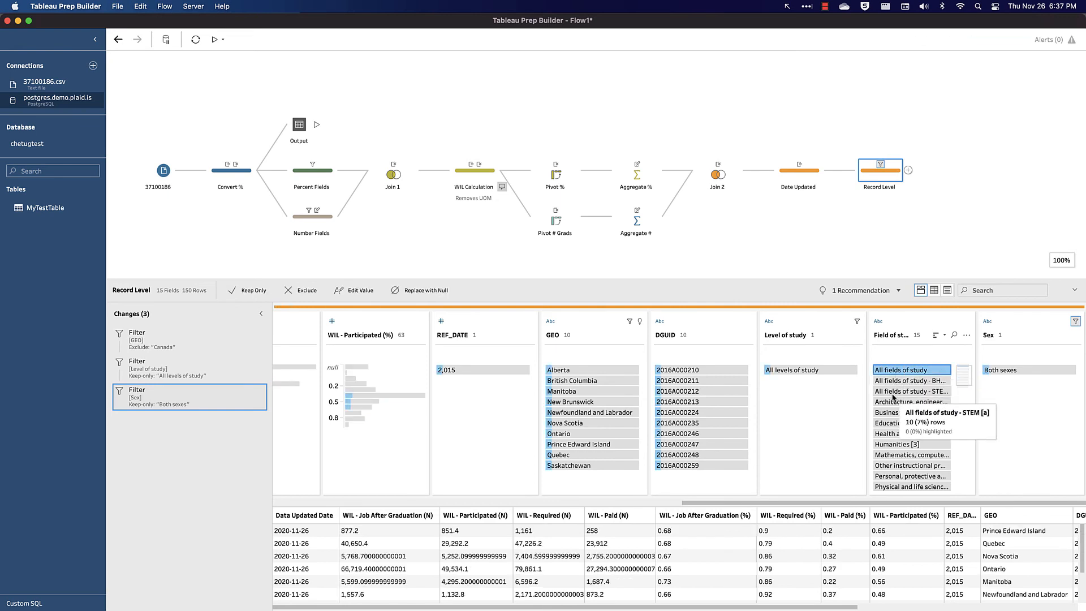
pyautogui.keyDown('shift'); pyautogui.click(894, 393); pyautogui.keyUp('shift')
pyautogui.rightClick(893, 397)
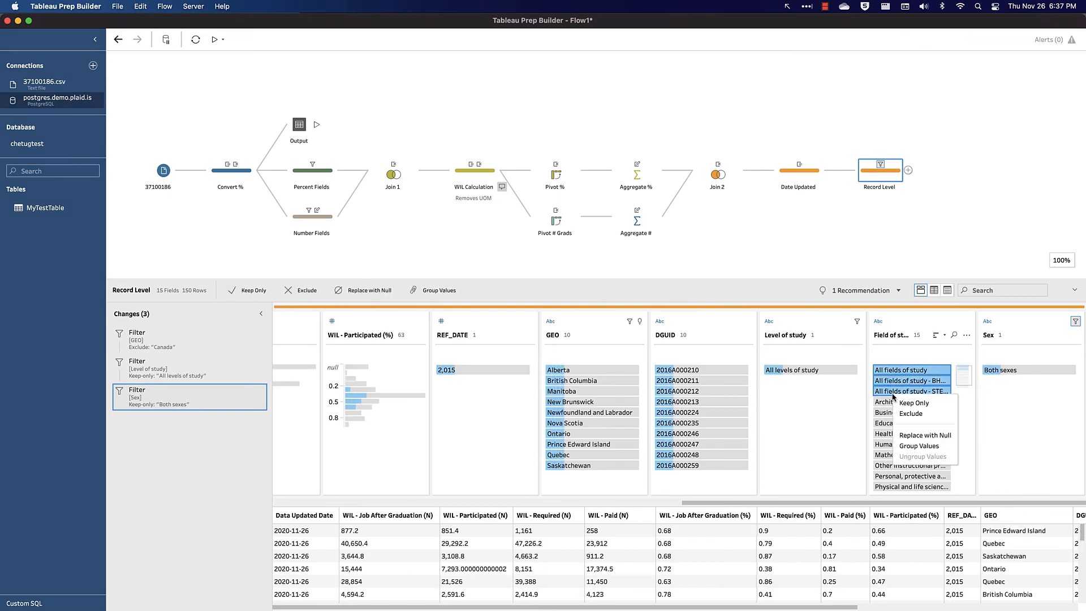
pyautogui.click(910, 413)
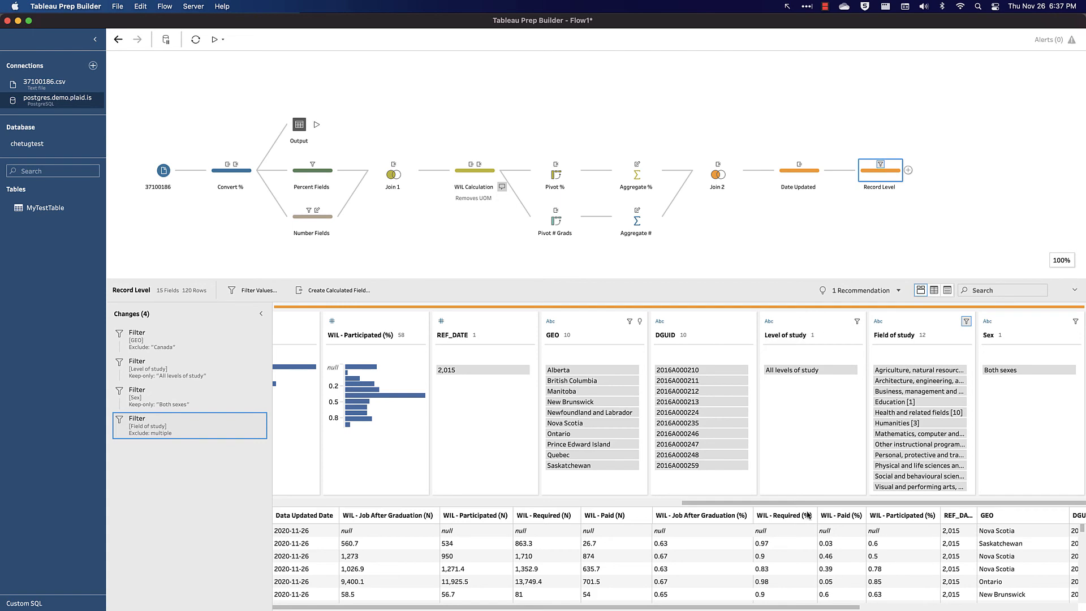
# - Add an Output step after Record Level and rename it DB - Grads
pyautogui.moveTo(803, 279); pyautogui.dragTo(803, 159)
pyautogui.hscroll(3, 912, 482)
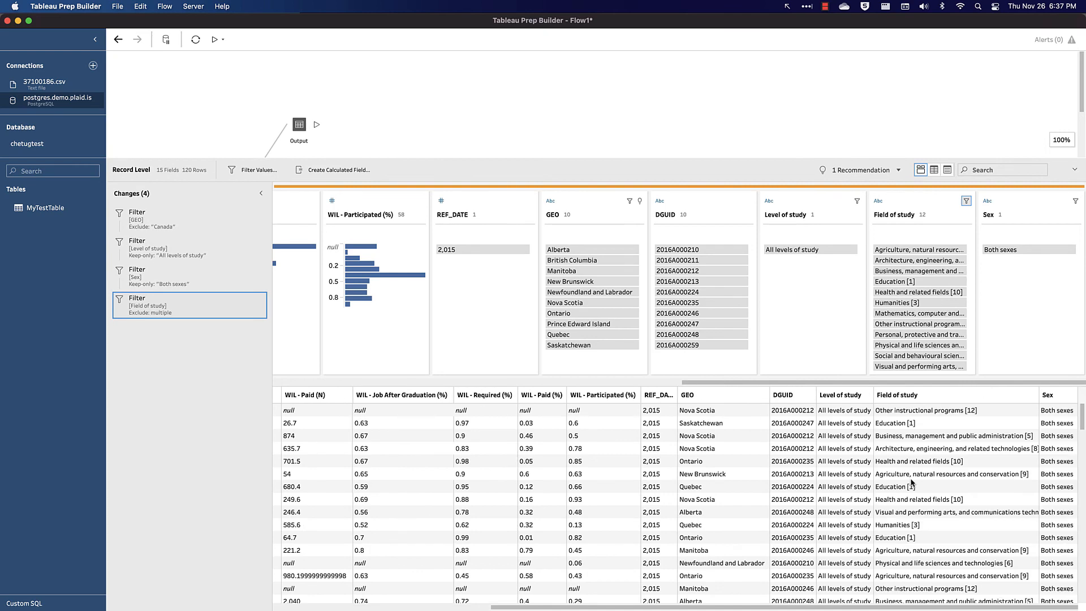
pyautogui.hscroll(-5, 912, 483)
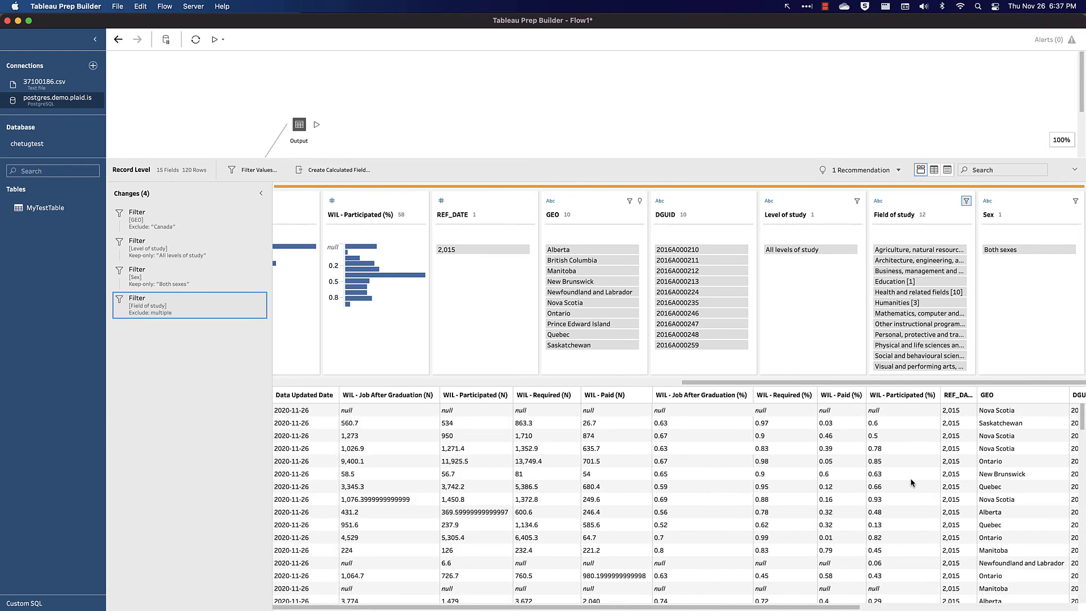
pyautogui.hscroll(5, 912, 483)
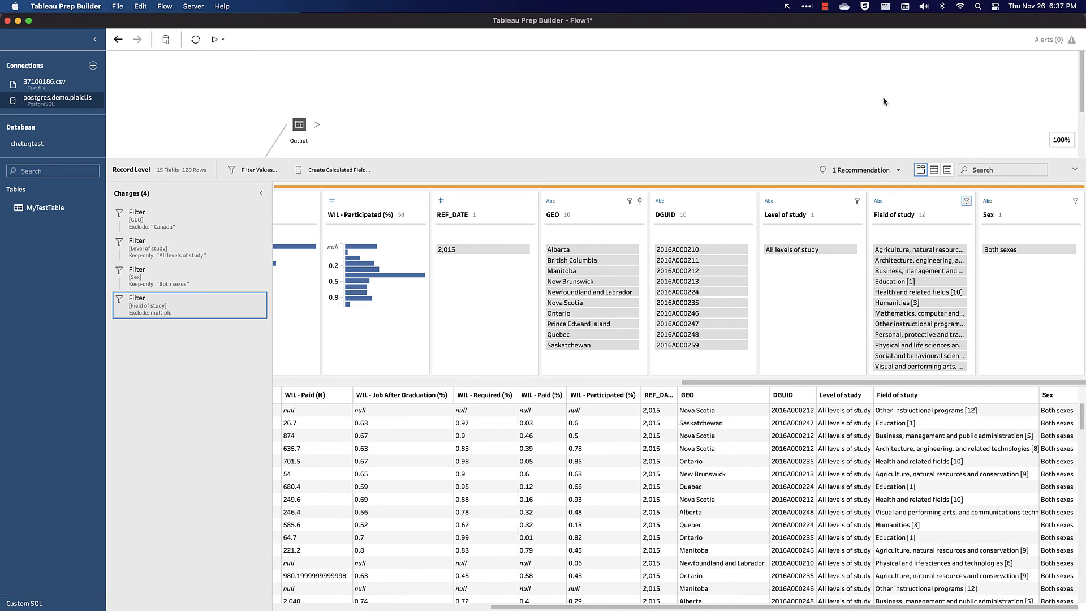
pyautogui.scroll(-3, 848, 116)
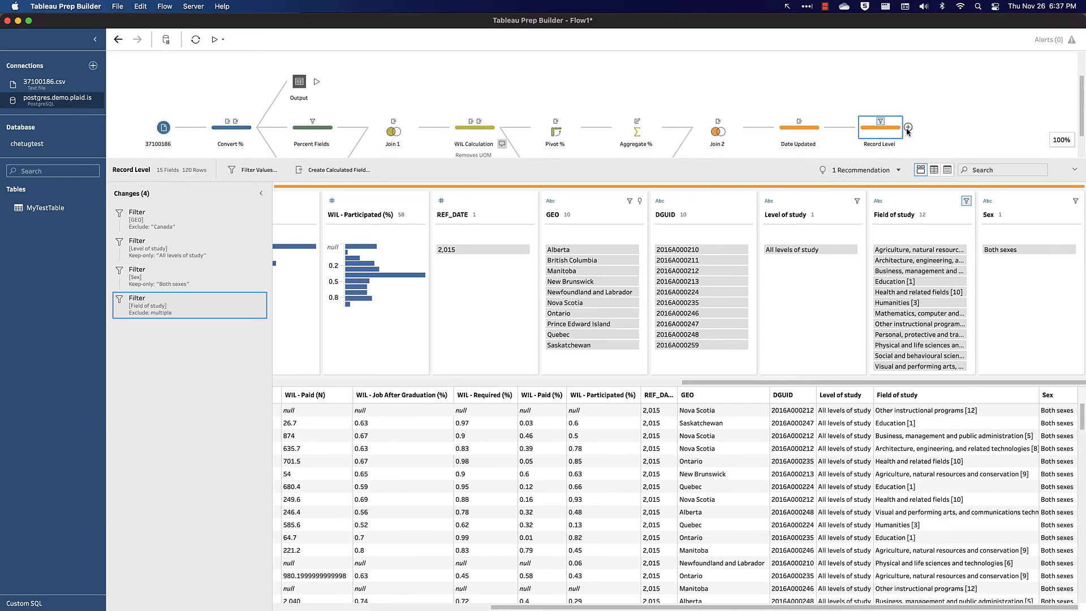
pyautogui.click(908, 128)
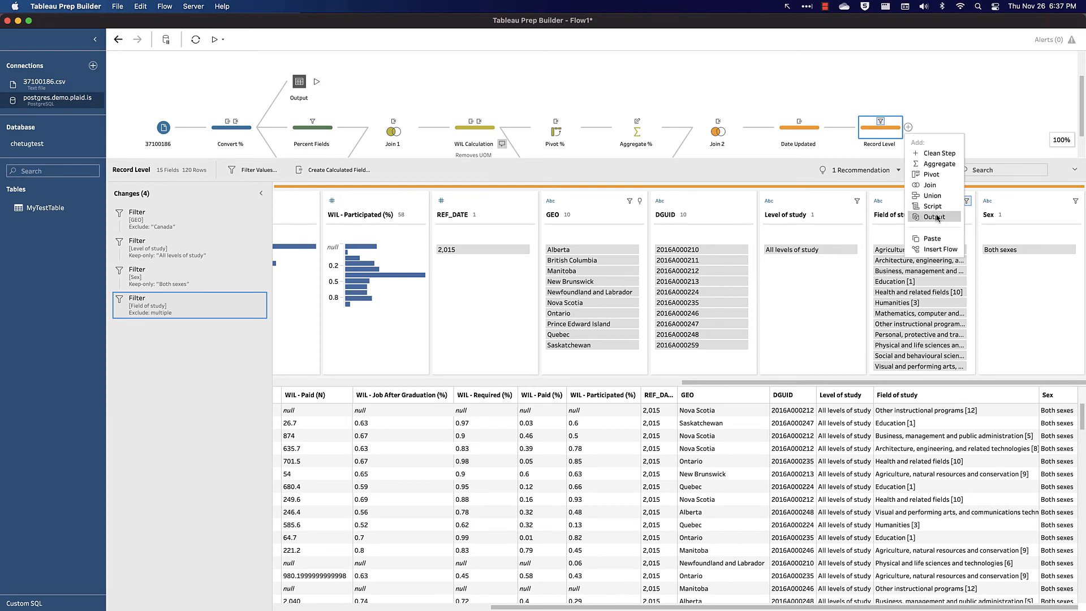
pyautogui.press('Return')
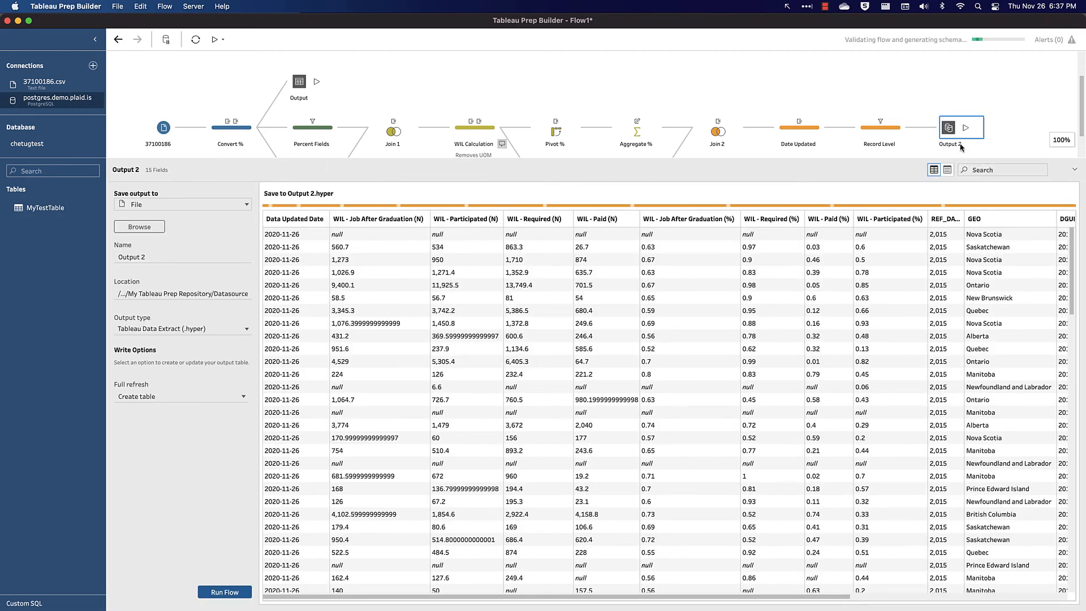
pyautogui.doubleClick(961, 146)
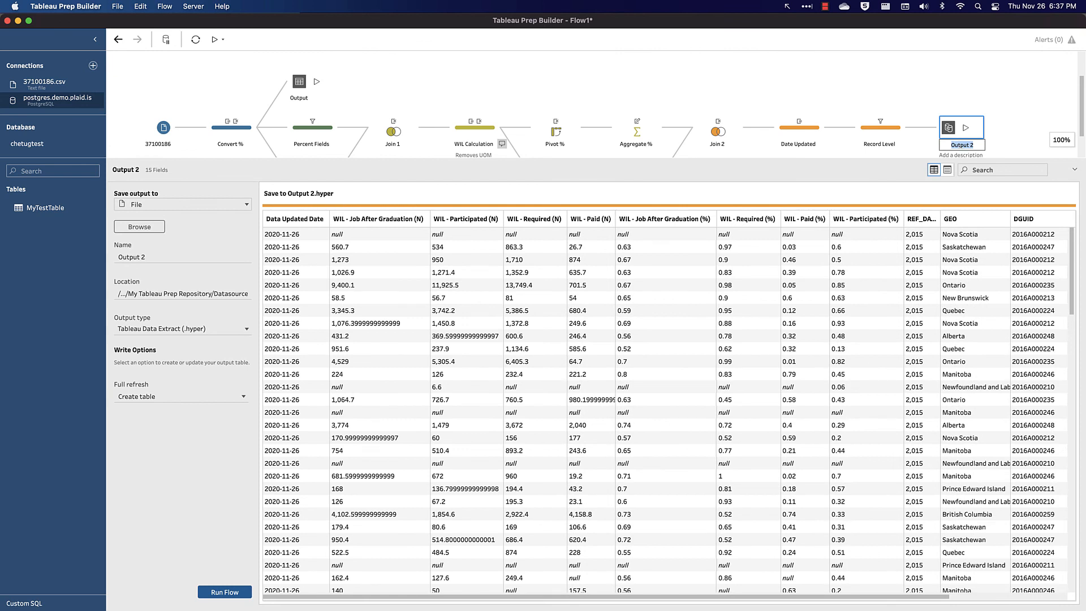
pyautogui.write('DB - Grads')
pyautogui.press('Return')
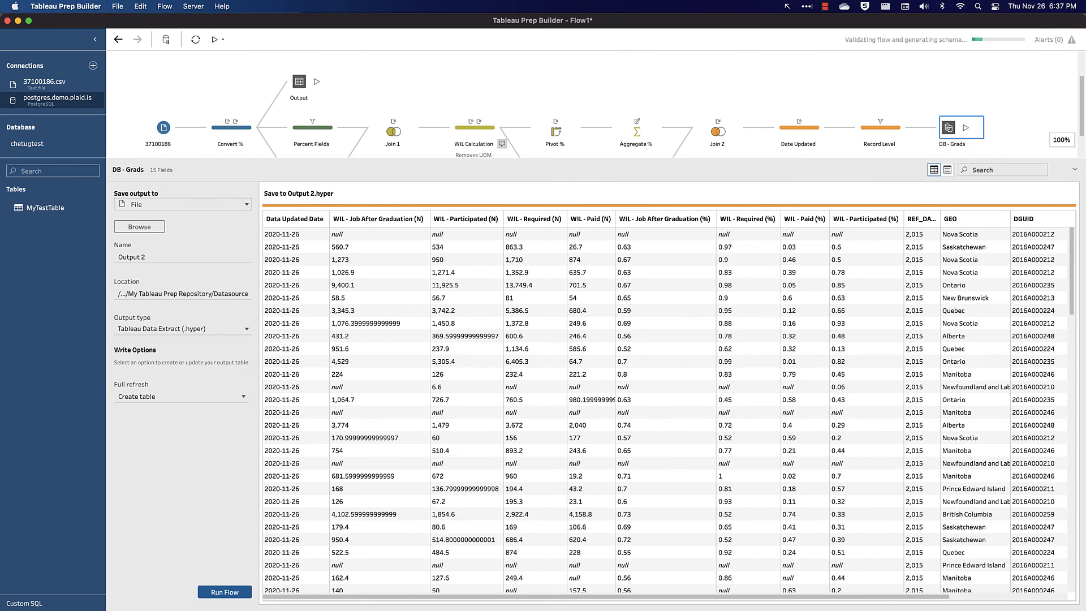
# - Set the output to save to a database table on the postgres.demo.plaid.is connection
pyautogui.click(156, 207)
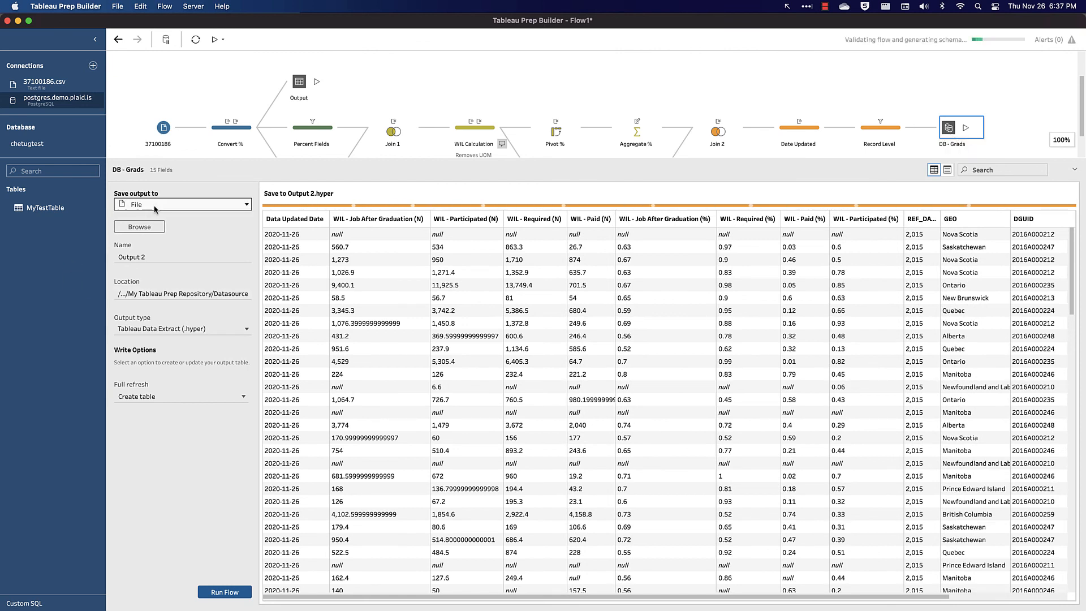
pyautogui.moveTo(92, 167)
pyautogui.mouseDown()
pyautogui.moveTo(167, 256)
pyautogui.moveTo(273, 518)
pyautogui.mouseUp()
pyautogui.click(192, 240)
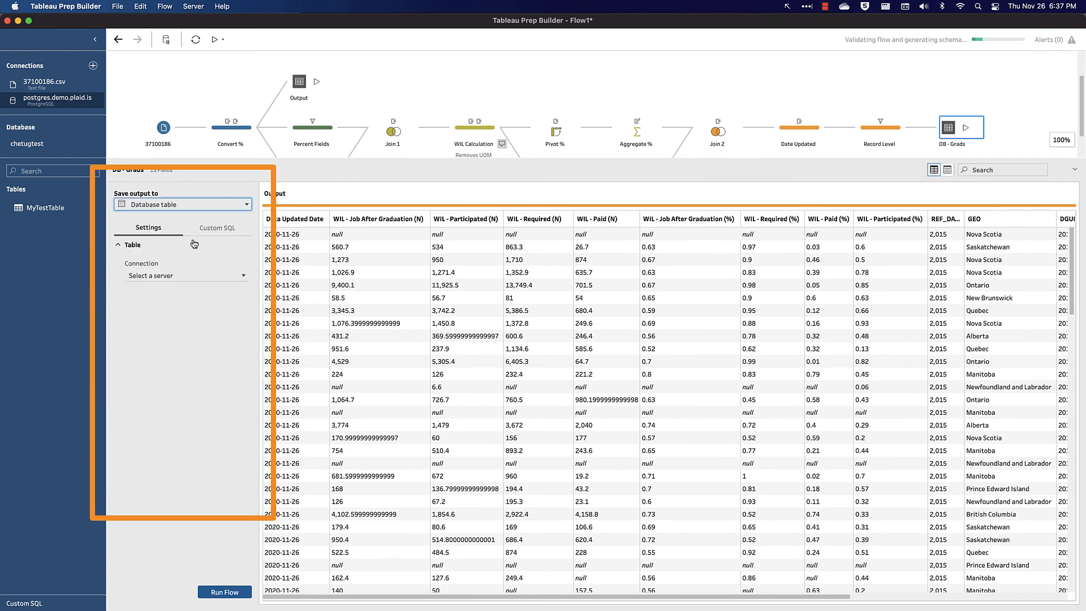
pyautogui.click(185, 277)
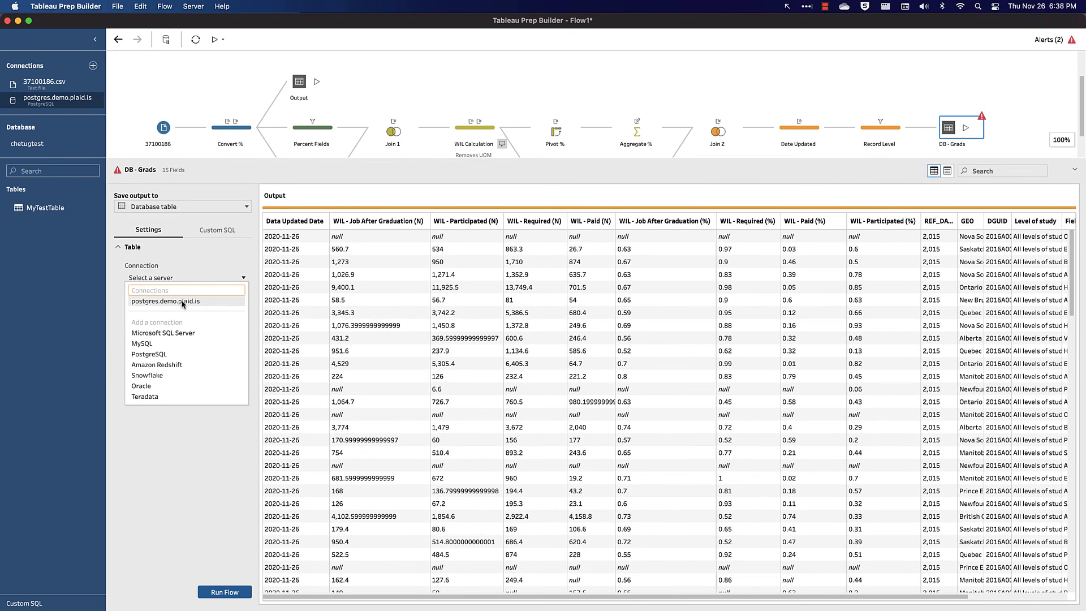
pyautogui.click(182, 303)
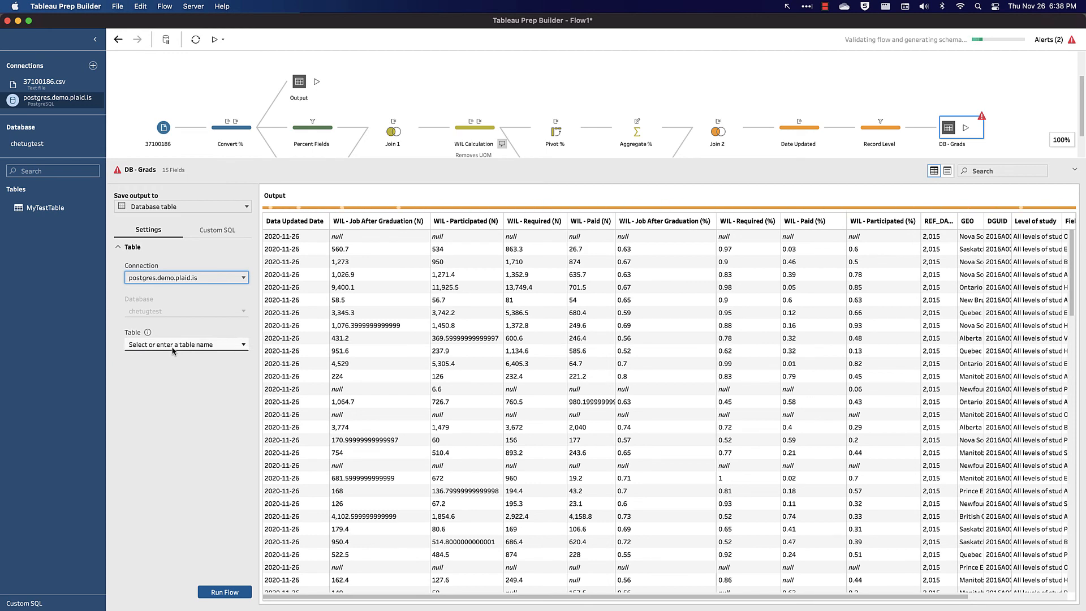
# - Create a new output table named NationalGraduatesSurvey
pyautogui.click(173, 346)
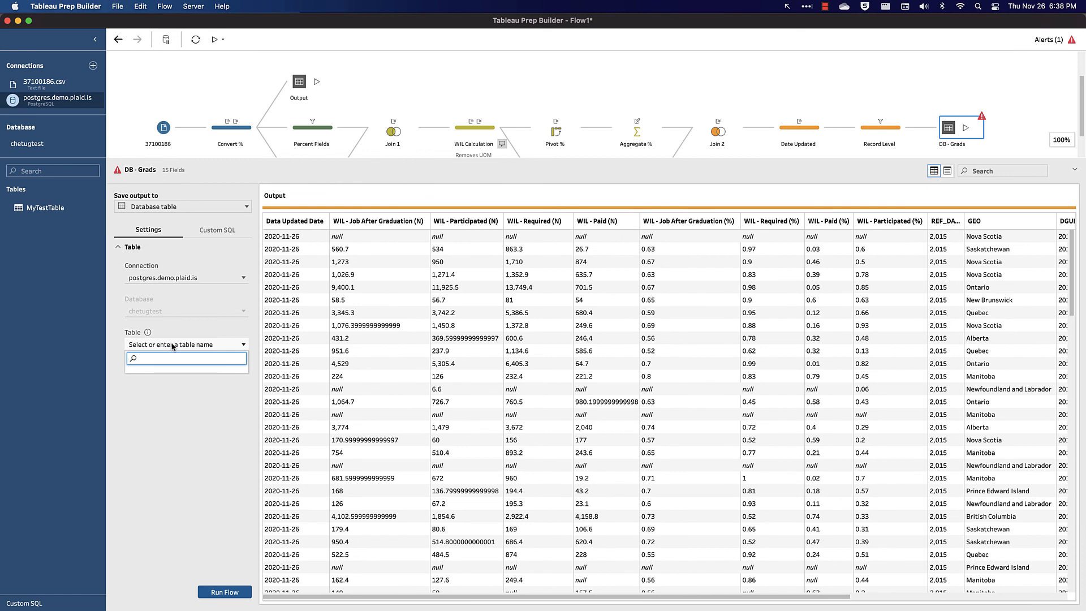
pyautogui.write('N')
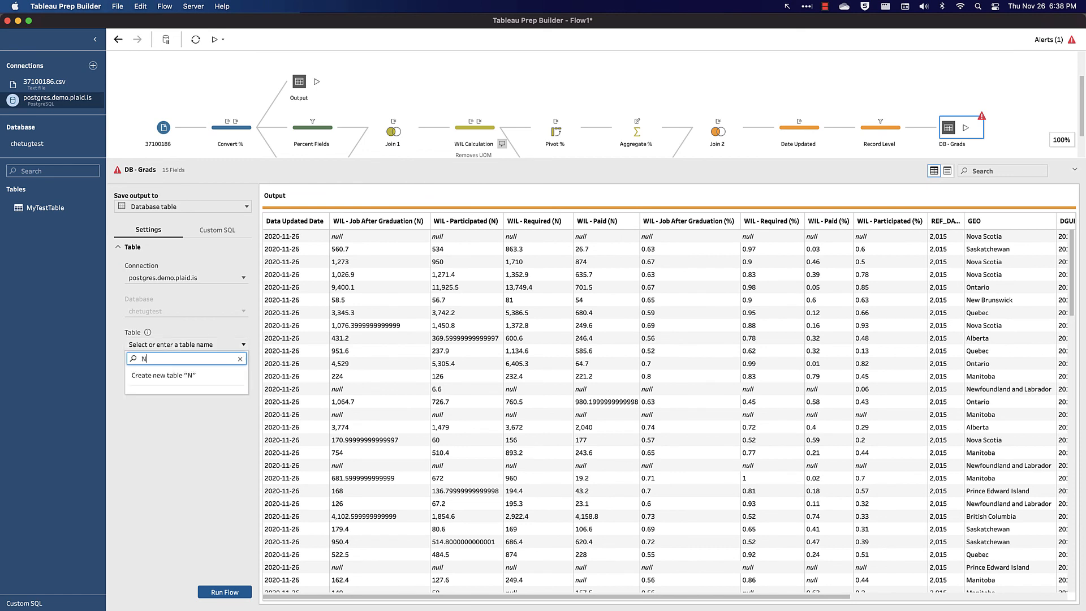
pyautogui.write('ationalGraduatesSurvey')
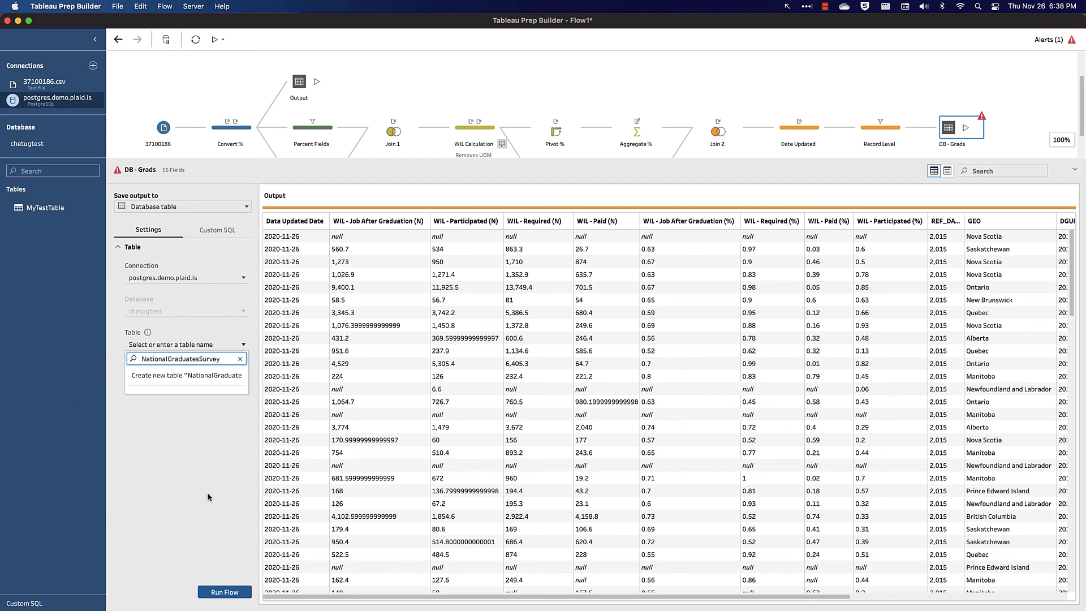
pyautogui.click(229, 380)
# - Set the full refresh write option to Create table and confirm the table creation
pyautogui.click(183, 422)
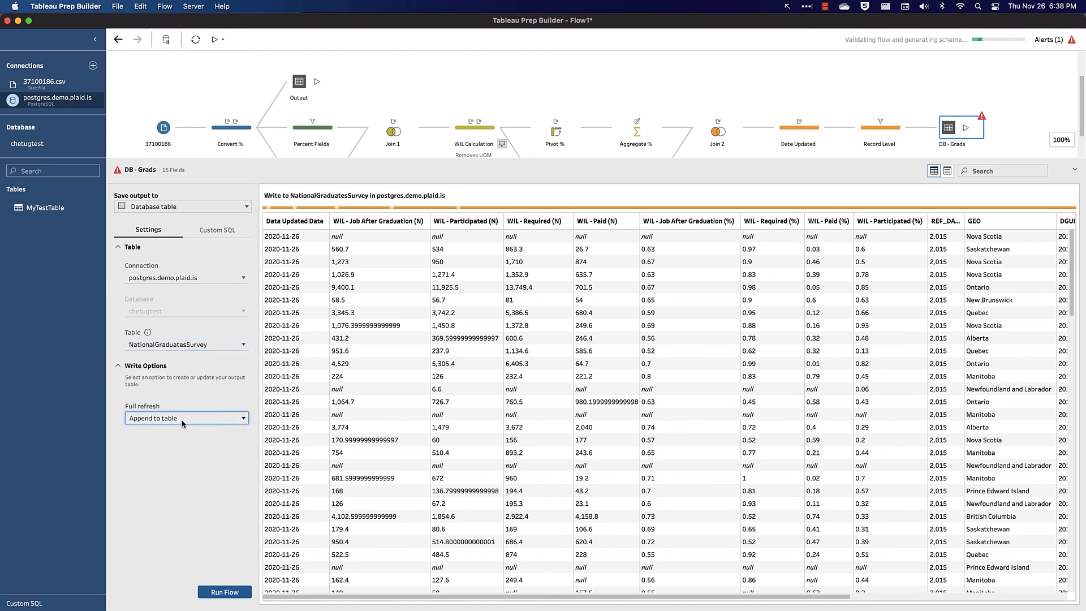
pyautogui.click(227, 501)
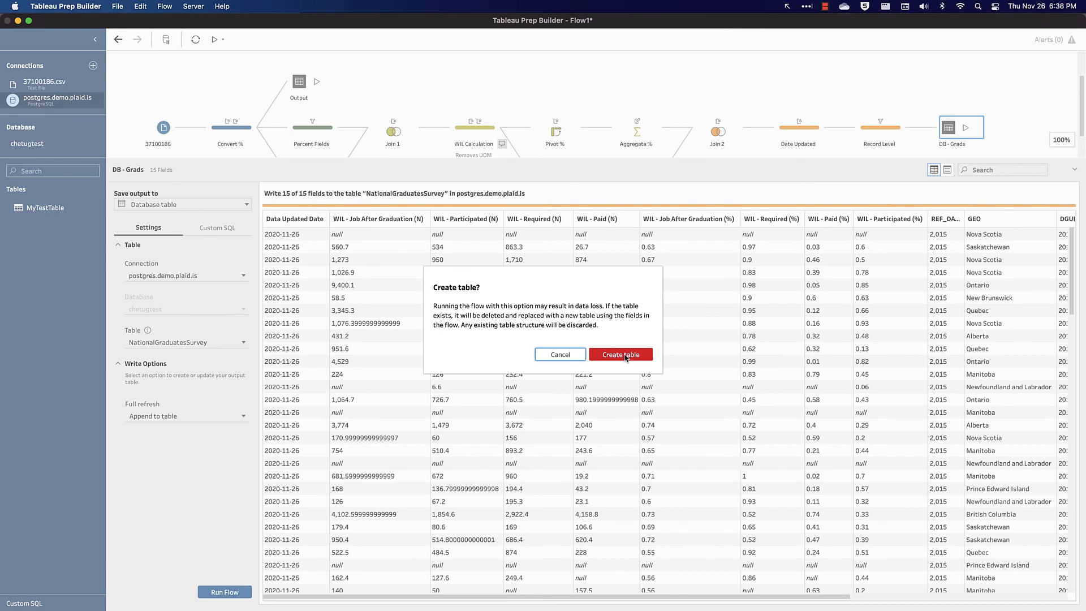
pyautogui.click(621, 355)
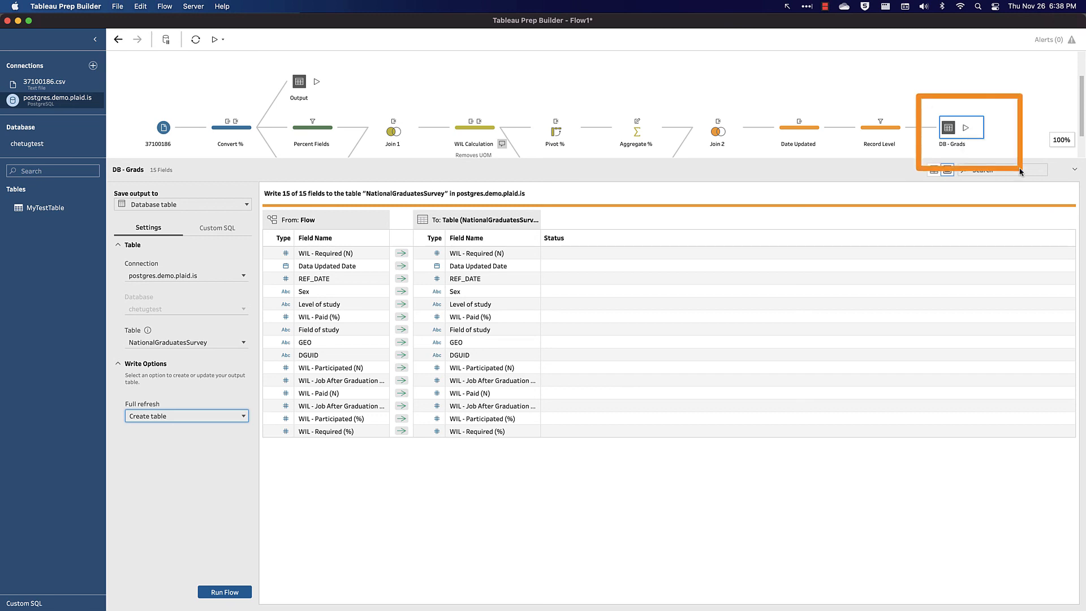
# - Run the DB - Grads output and refresh the postgres connection's table list
pyautogui.click(966, 128)
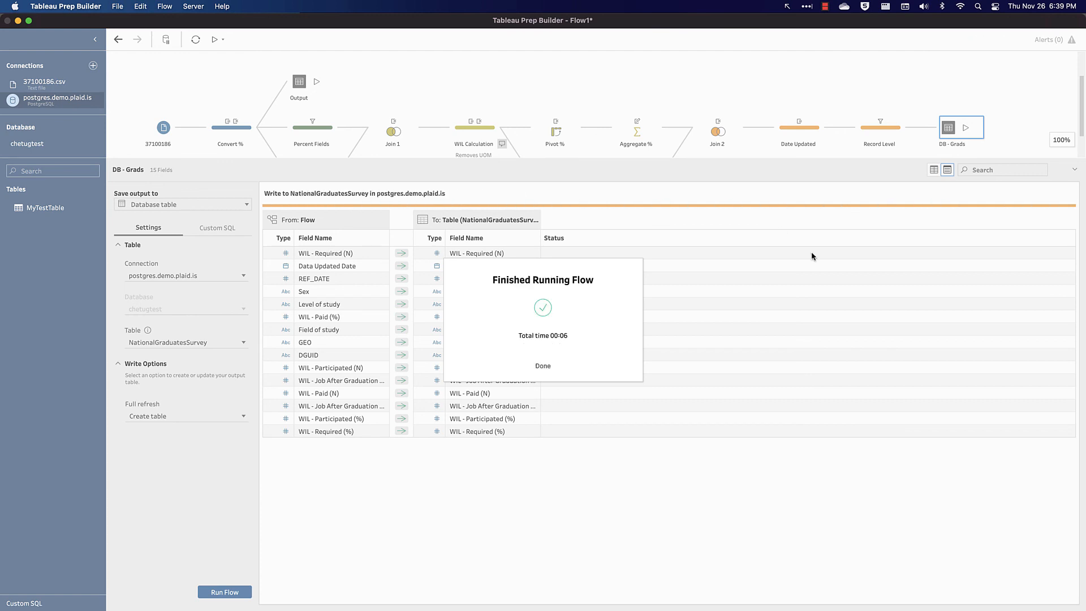
pyautogui.click(543, 366)
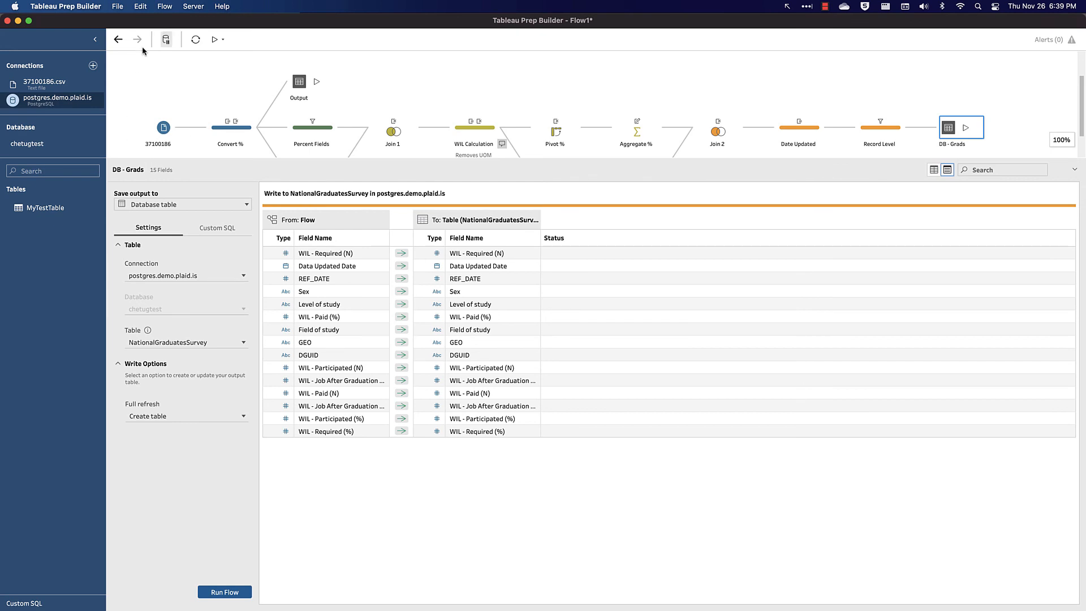
pyautogui.click(196, 39)
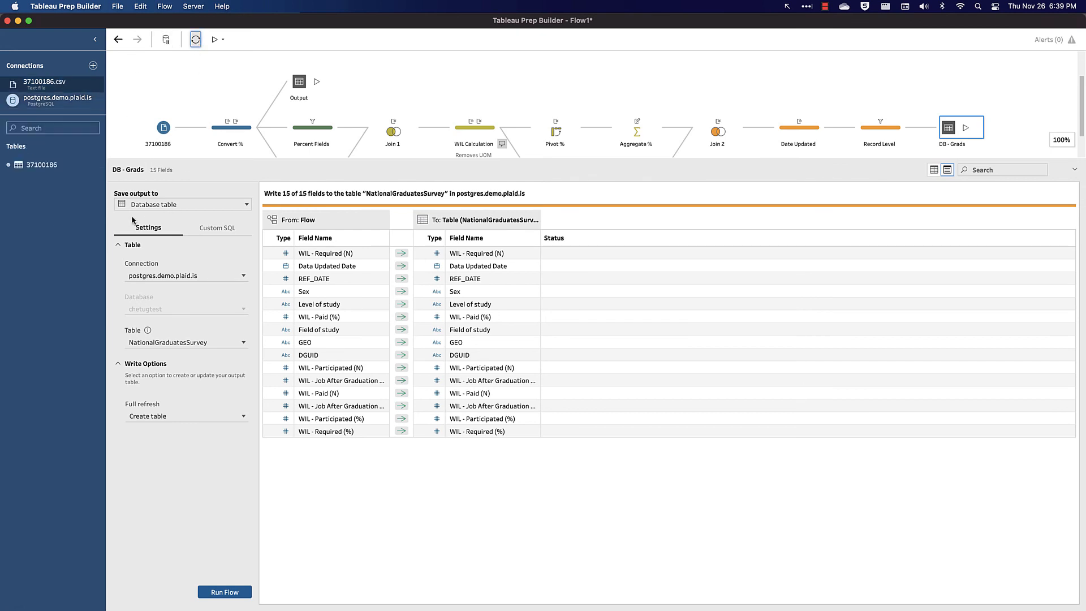
pyautogui.click(58, 99)
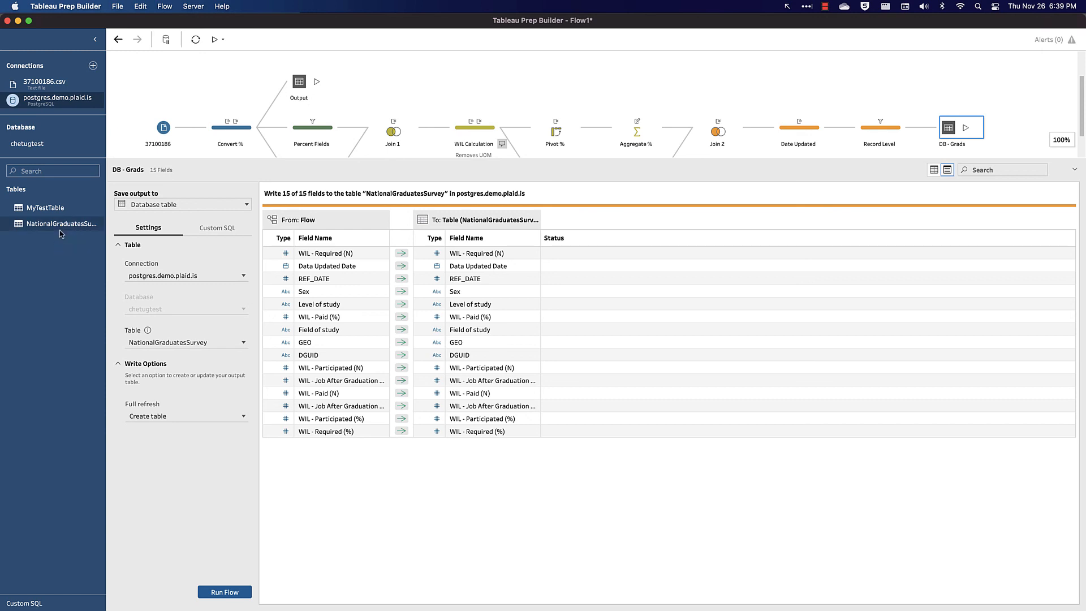
pyautogui.click(572, 161)
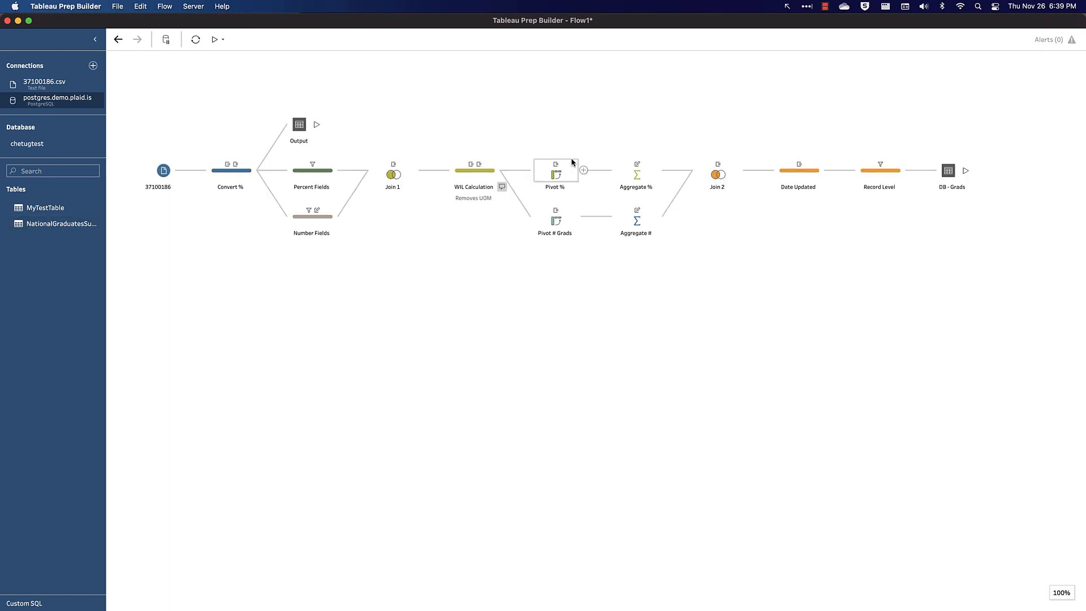